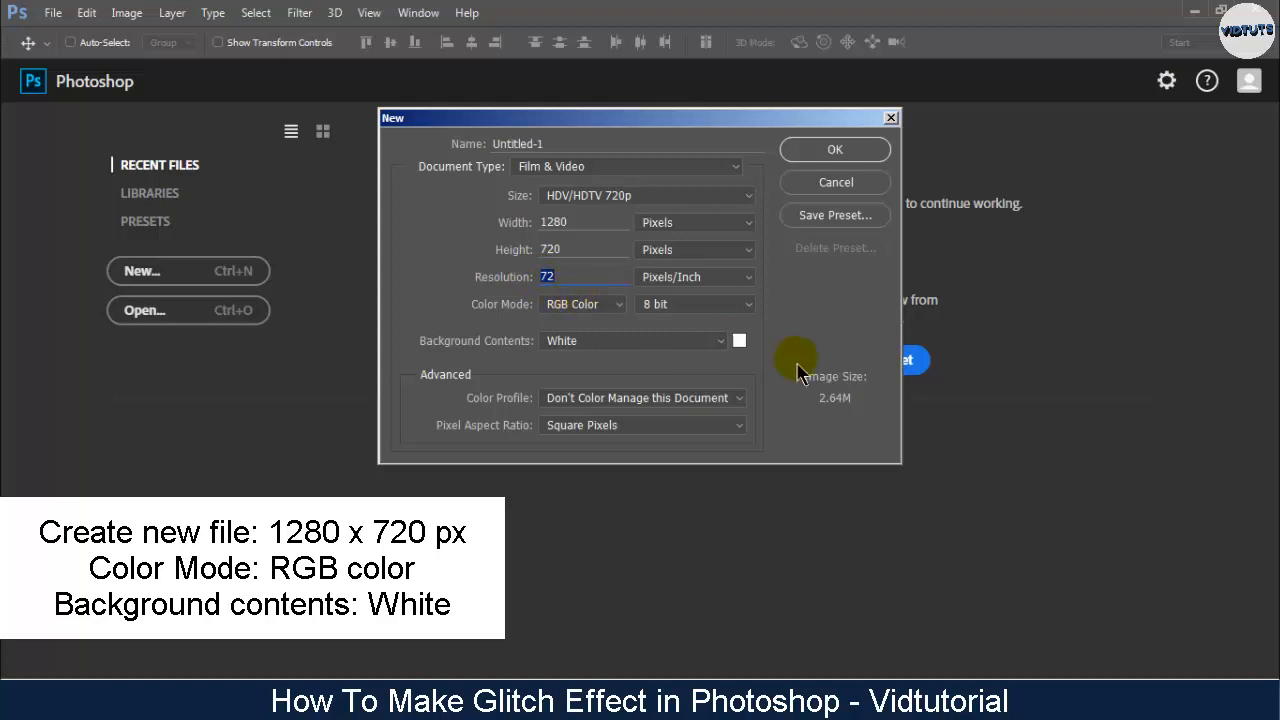
# - Create a 1280 × 720 px RGB document with a white background and open photo-of-woman-sitting-on-stool.jpg
pyautogui.click(835, 149)
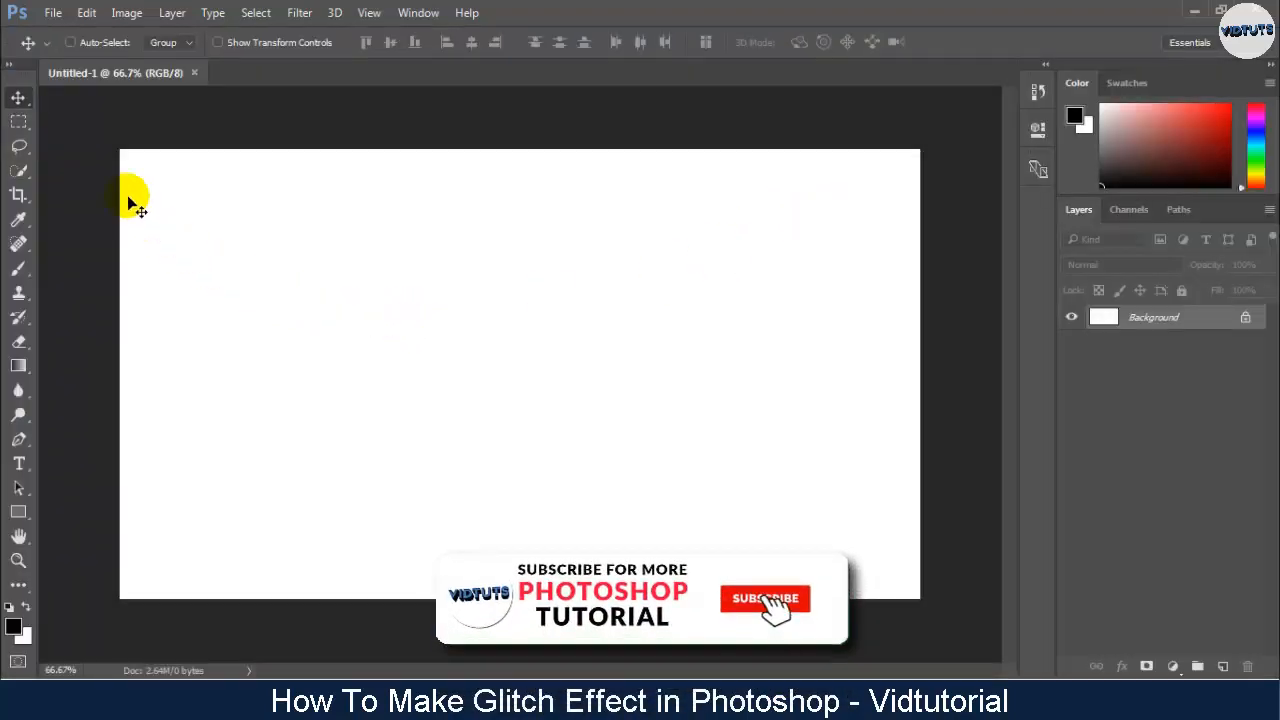
pyautogui.click(52, 18)
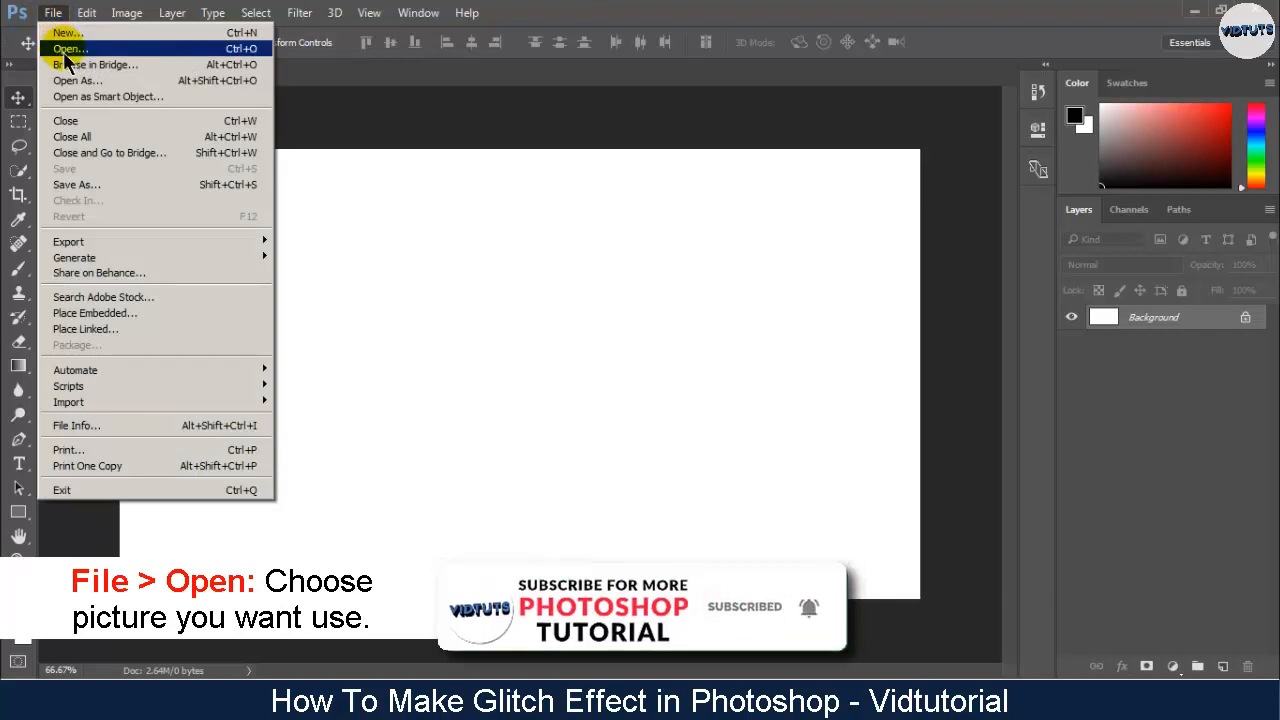
pyautogui.click(62, 48)
pyautogui.doubleClick(448, 160)
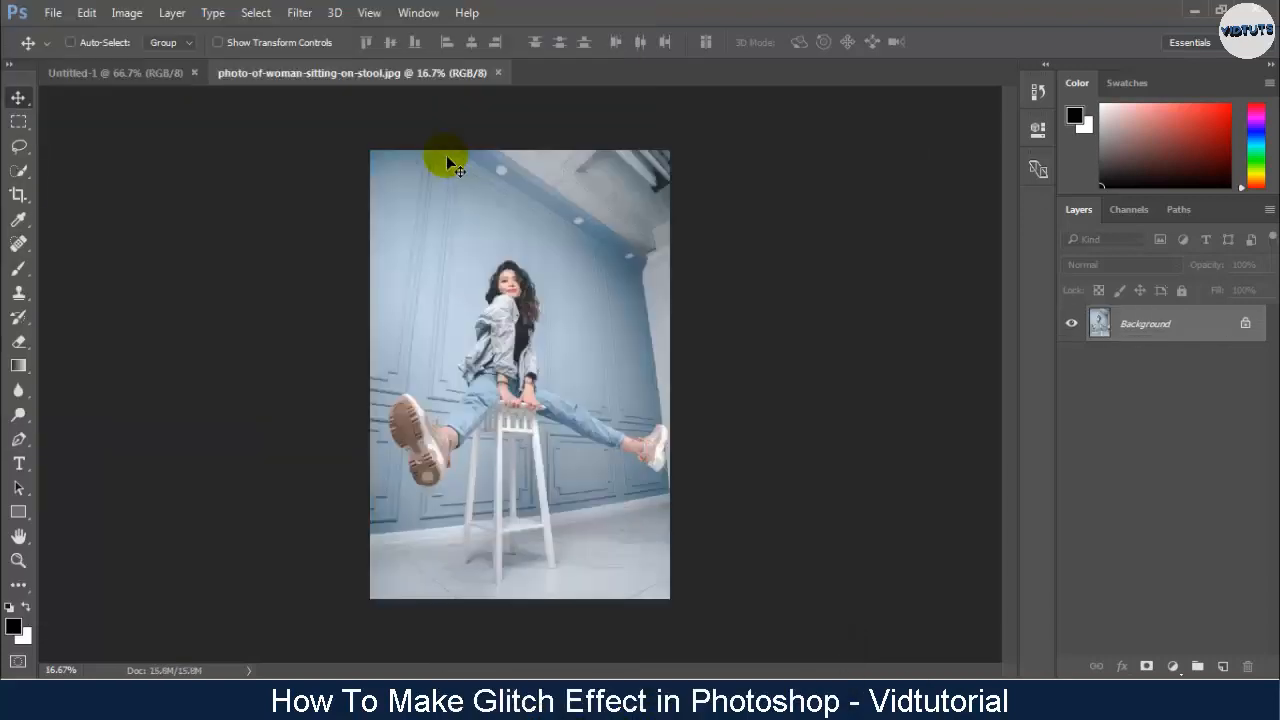
# - Bring the woman's photo into Untitled-1 as a layer and scale it to about 67% so it spans the canvas width
pyautogui.moveTo(471, 271); pyautogui.dragTo(350, 248)
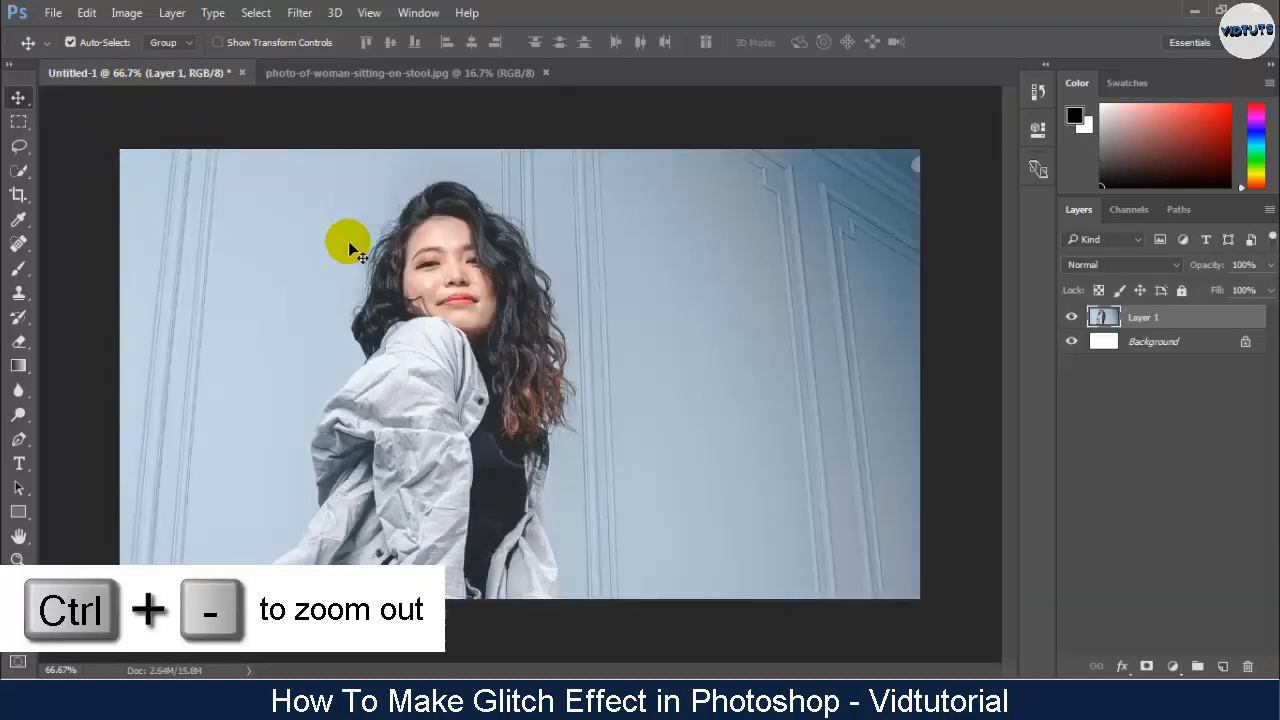
pyautogui.hotkey('ctrl', '-')
pyautogui.hotkey('ctrl', '-')
pyautogui.hotkey('ctrl', '-')
pyautogui.hotkey('ctrl', '-')
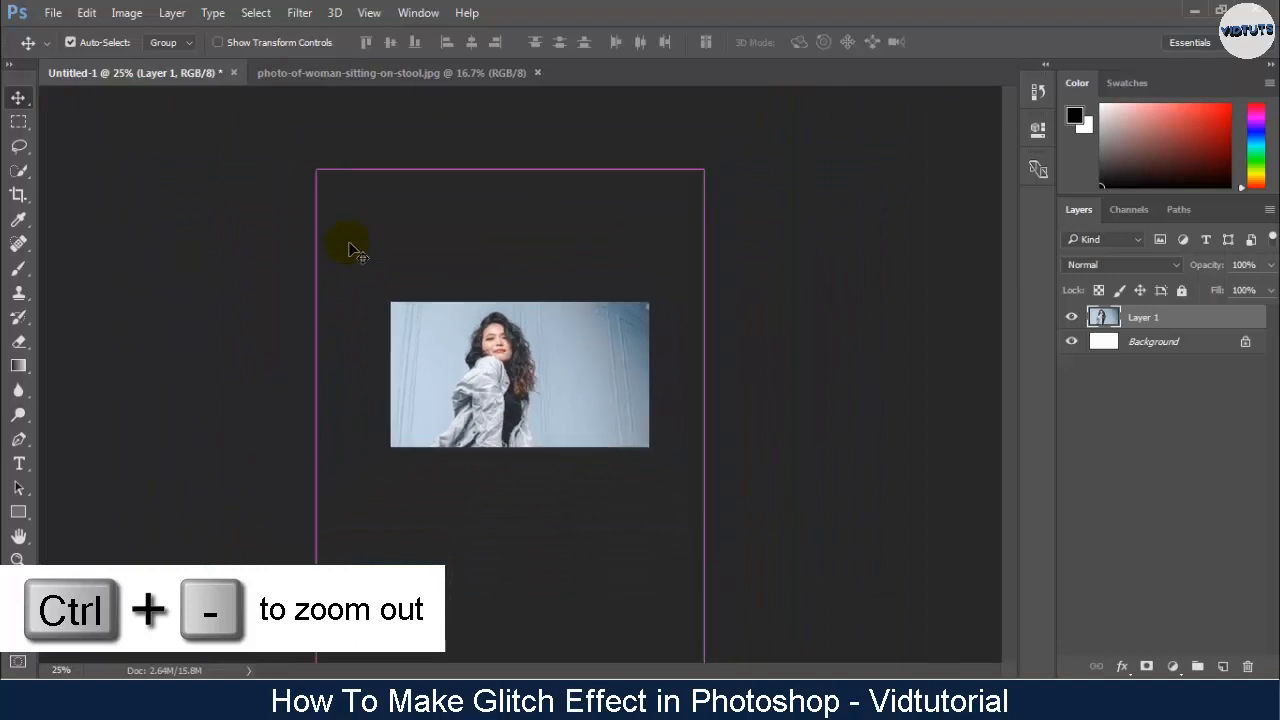
pyautogui.hotkey('ctrl', 't')
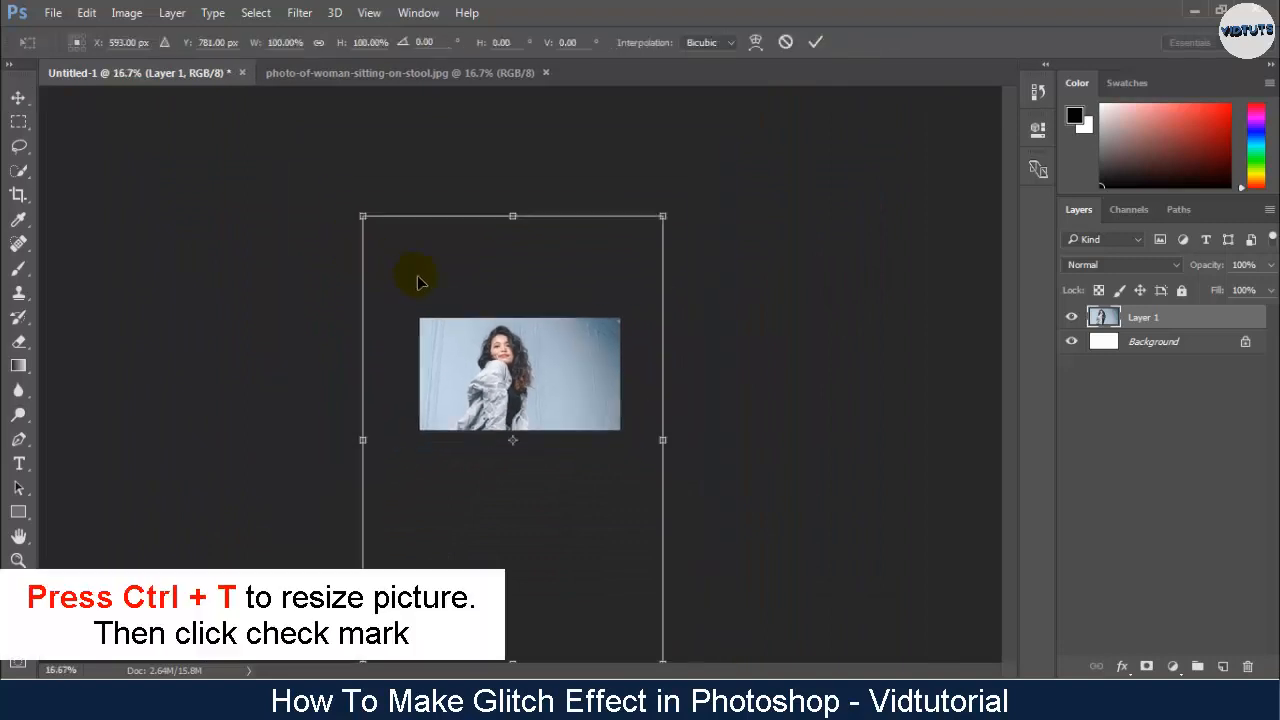
pyautogui.moveTo(365, 220); pyautogui.dragTo(422, 304)
pyautogui.moveTo(664, 303); pyautogui.dragTo(610, 358)
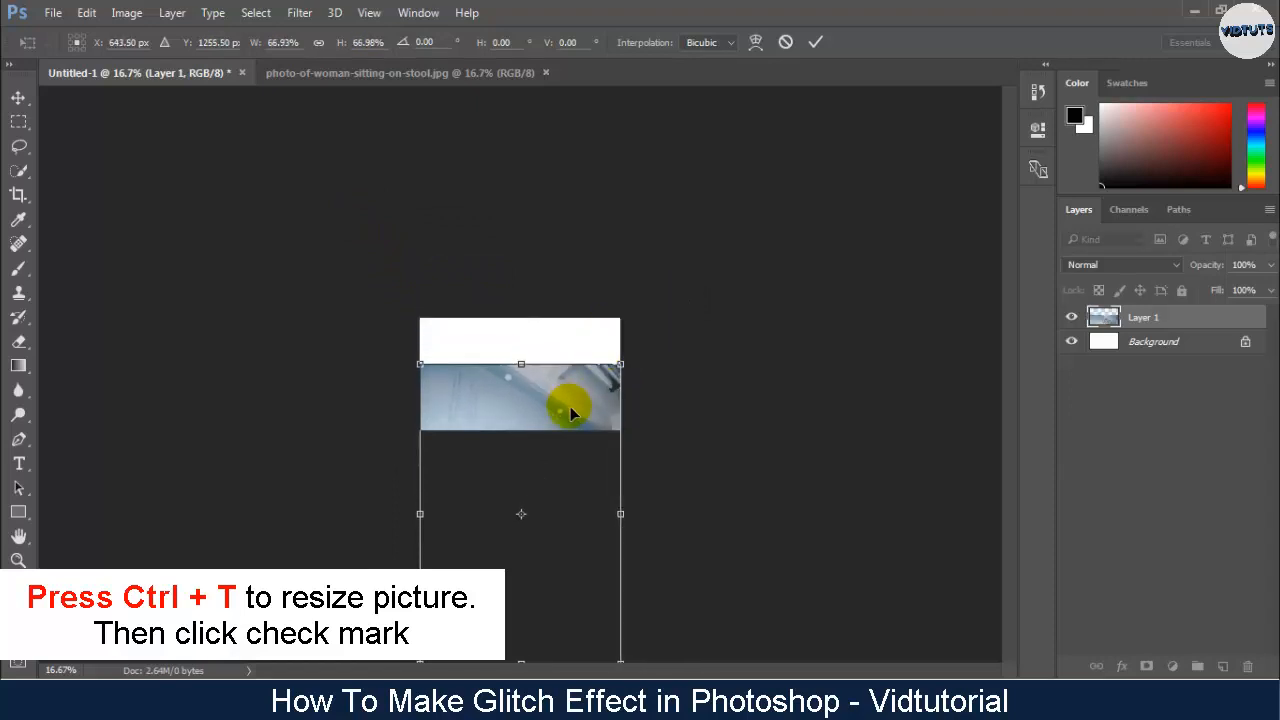
pyautogui.moveTo(570, 408); pyautogui.dragTo(571, 300)
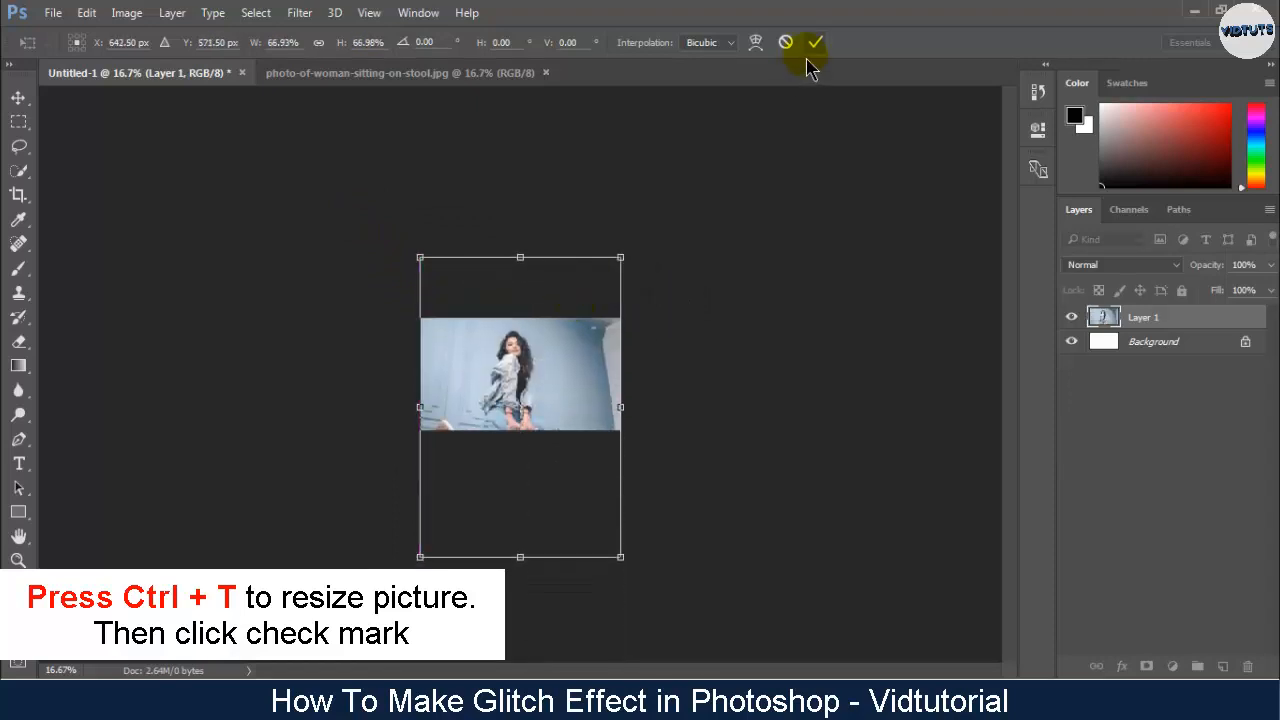
pyautogui.hotkey('ctrl', '+')
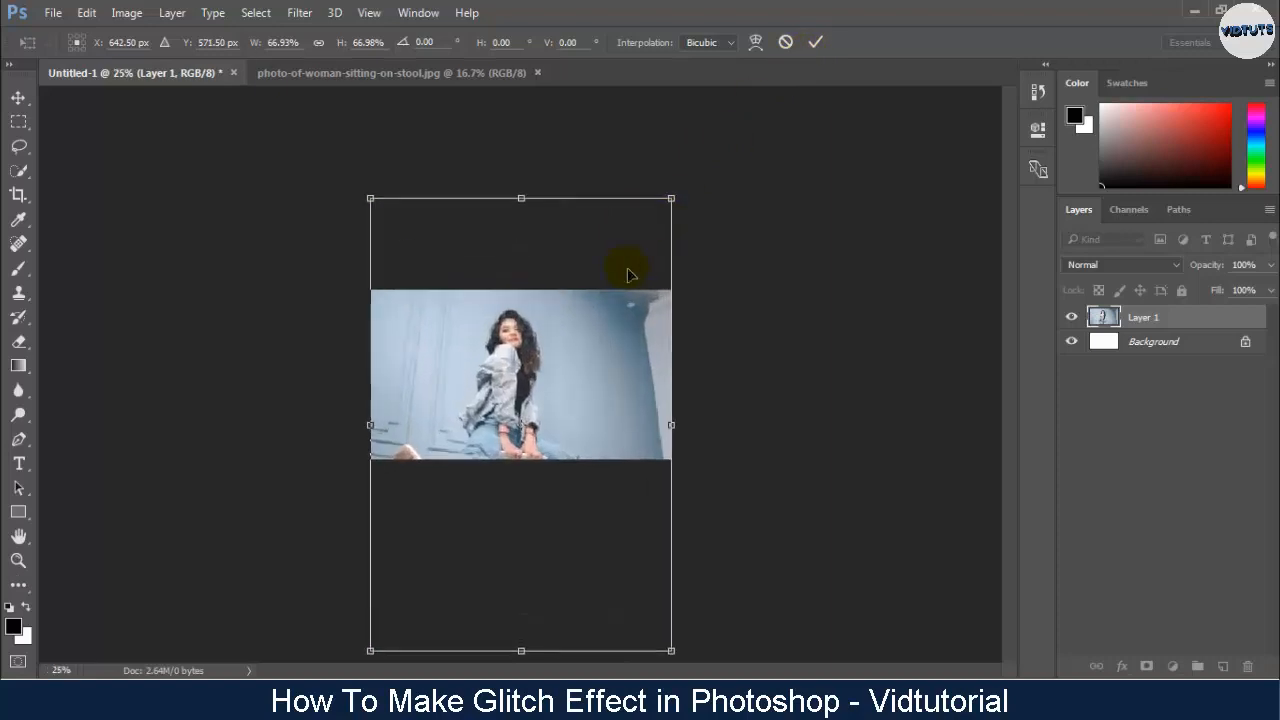
pyautogui.moveTo(613, 347)
pyautogui.mouseDown()
pyautogui.moveTo(613, 329)
pyautogui.moveTo(615, 348)
pyautogui.mouseUp()
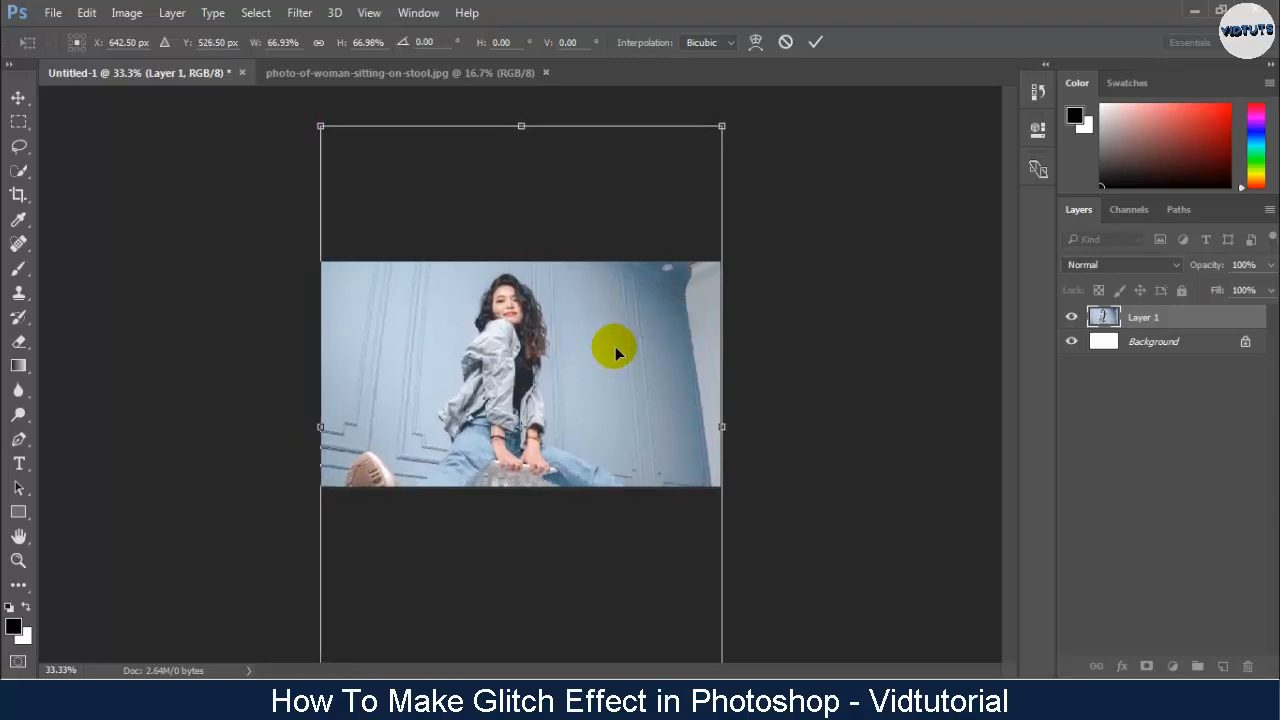
pyautogui.click(816, 42)
pyautogui.hotkey('ctrl', '+')
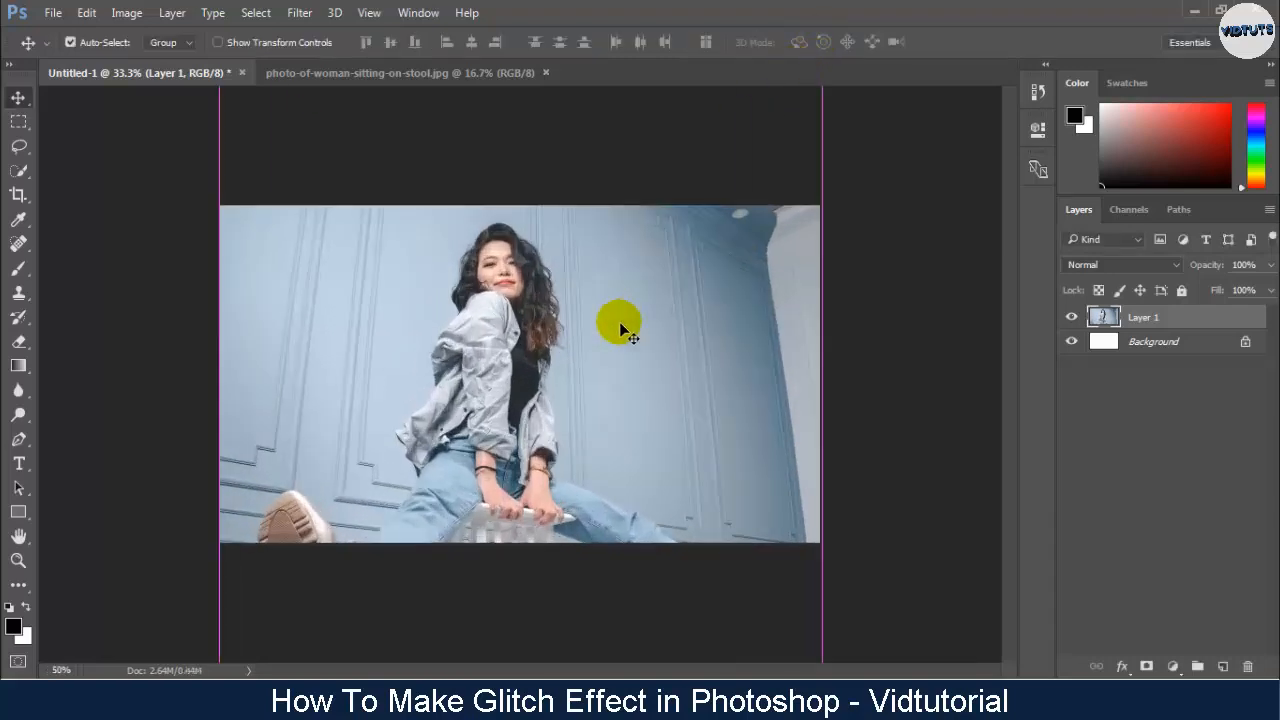
pyautogui.hotkey('ctrl', '+')
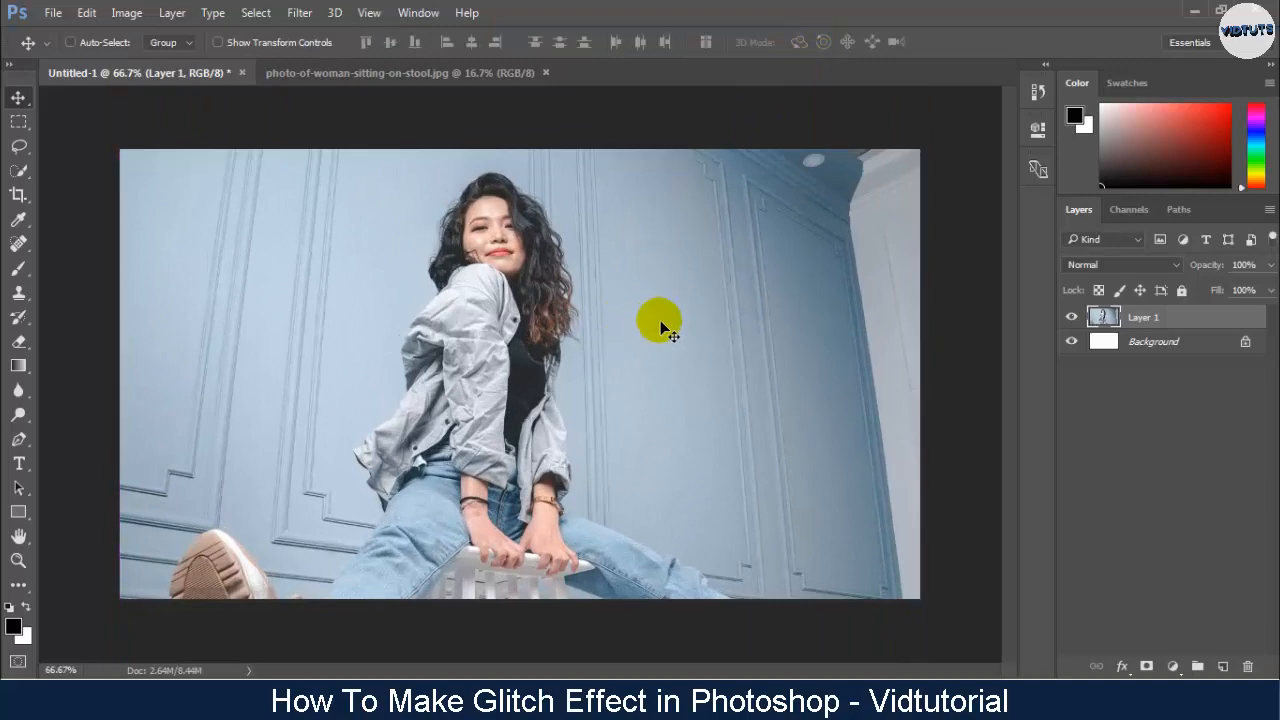
# - Add a Brightness/Contrast adjustment layer above the photo with brightness -52 and contrast 63
pyautogui.click(1186, 666)
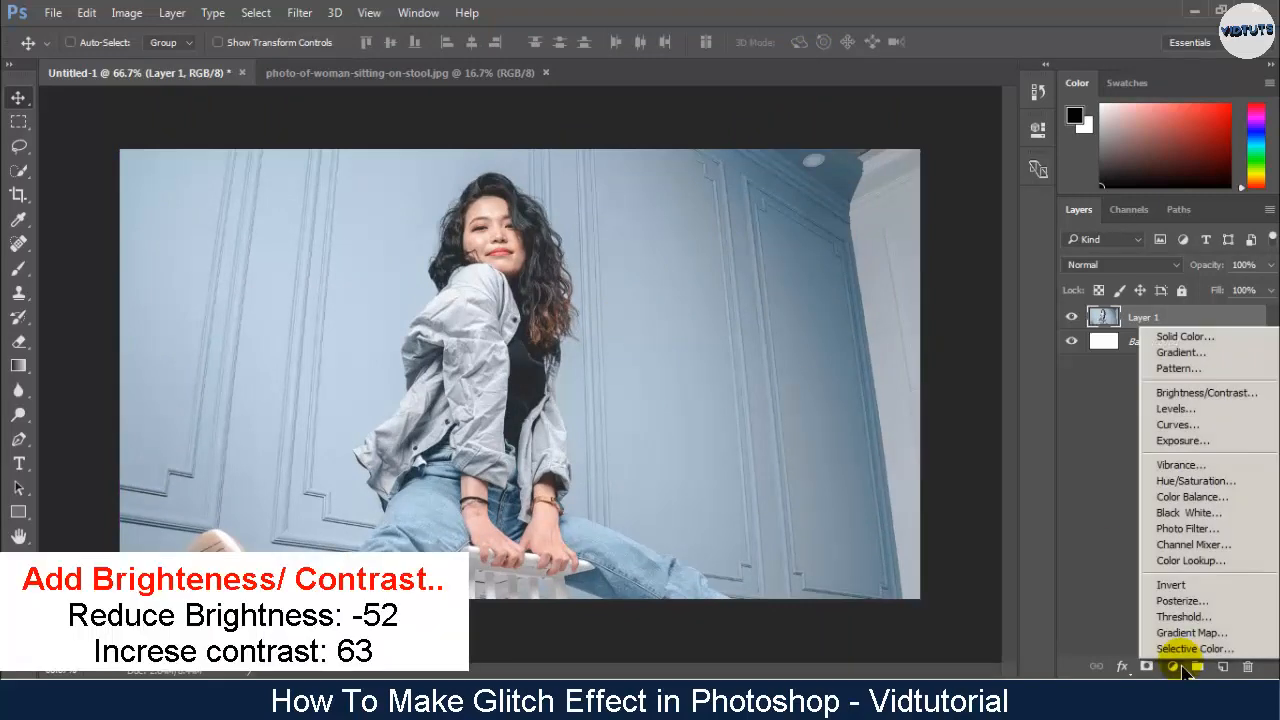
pyautogui.click(1208, 393)
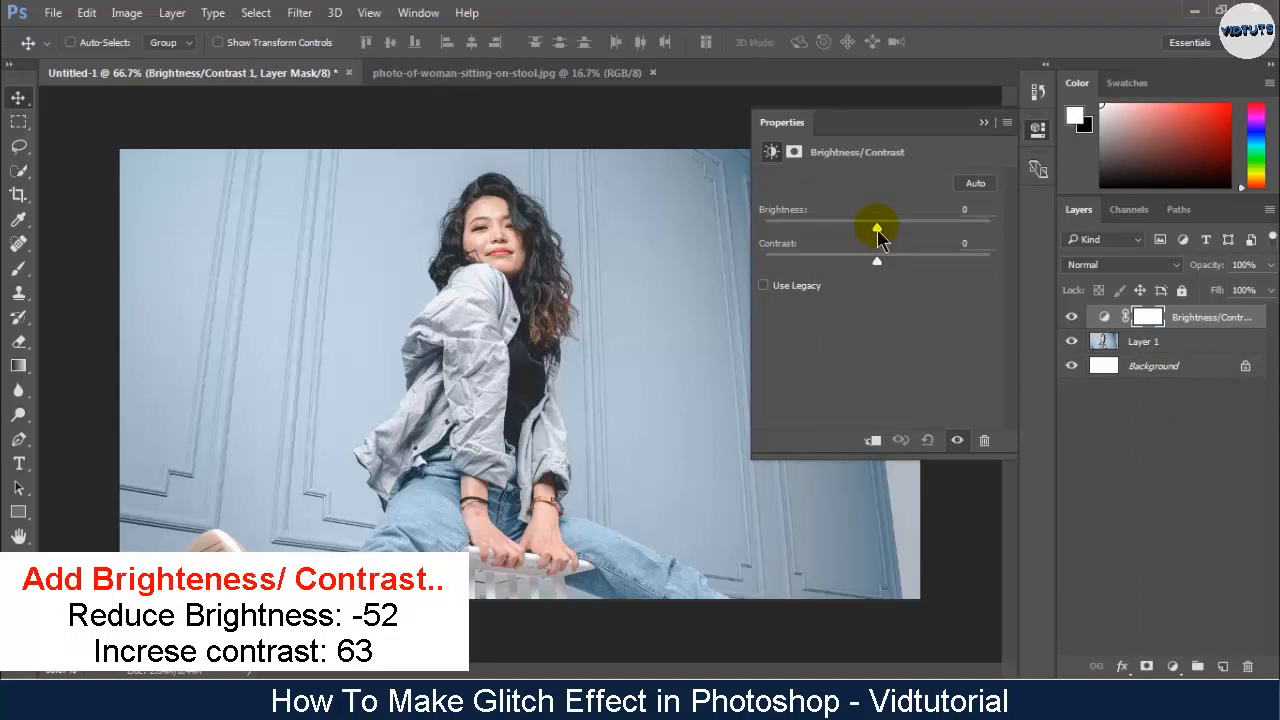
pyautogui.moveTo(877, 232); pyautogui.dragTo(922, 266)
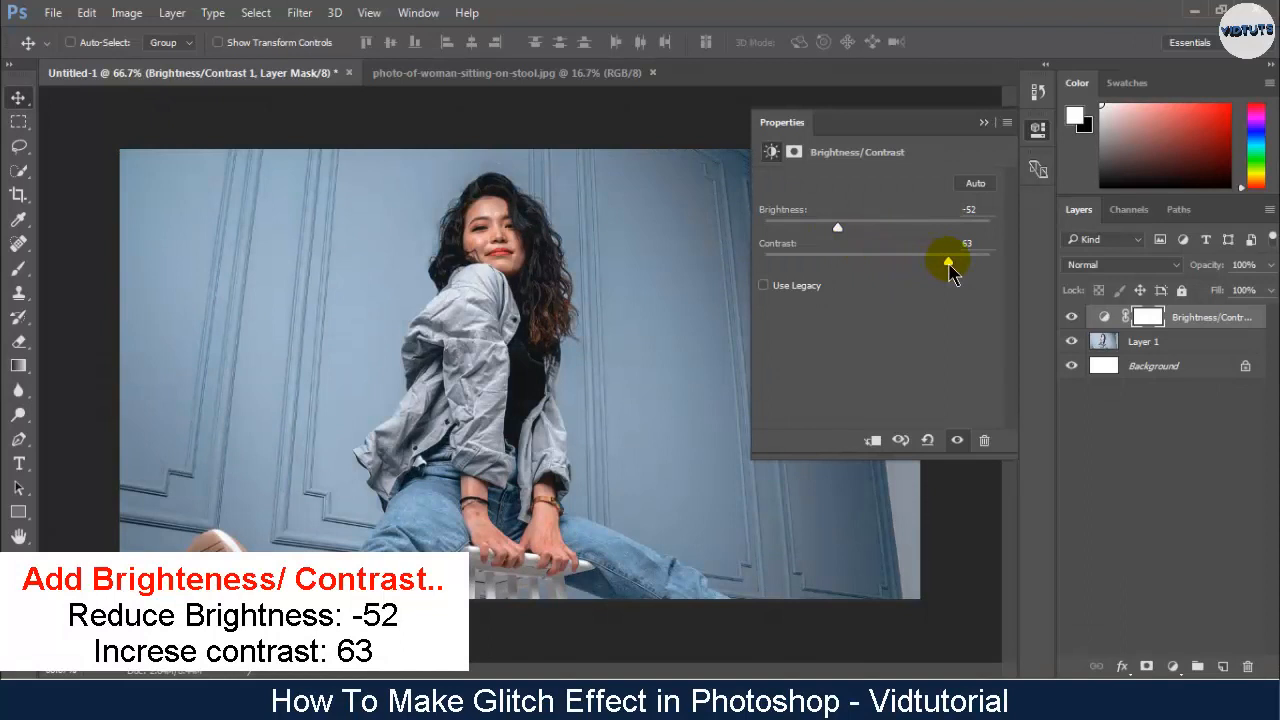
pyautogui.click(985, 124)
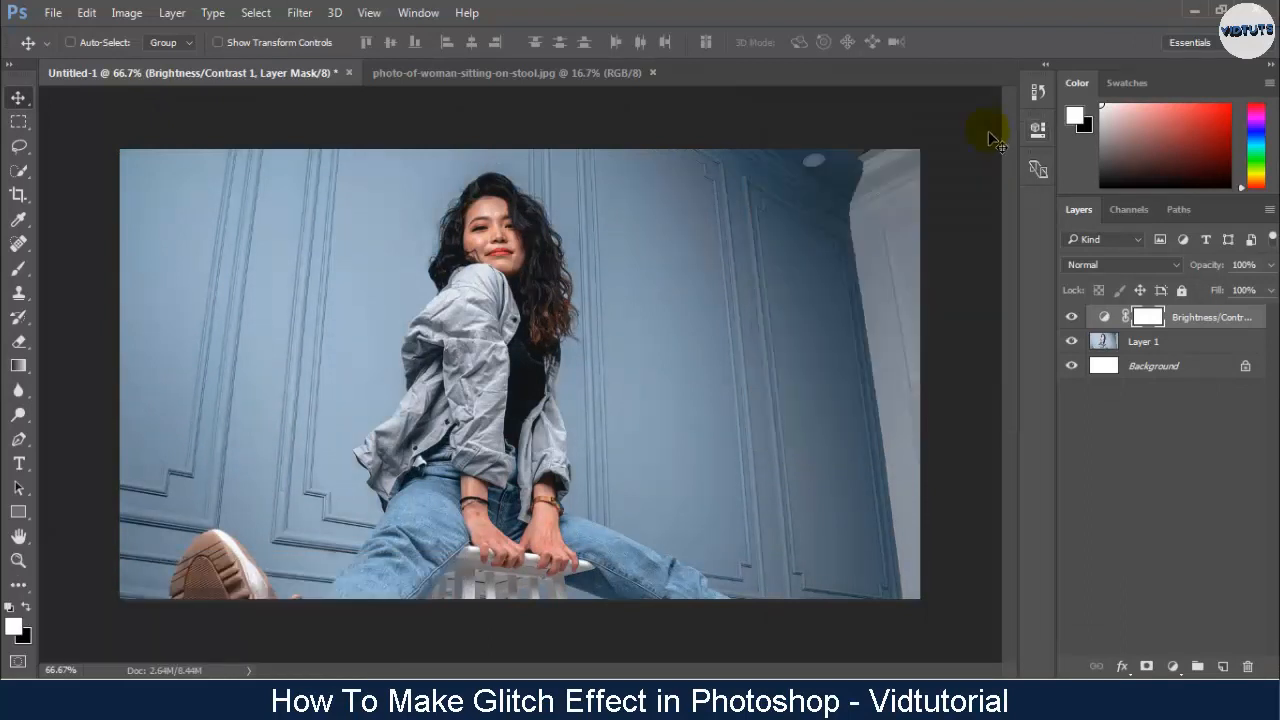
# - Add a Levels adjustment layer and lower the midtone input level to about 0.78
pyautogui.click(1167, 662)
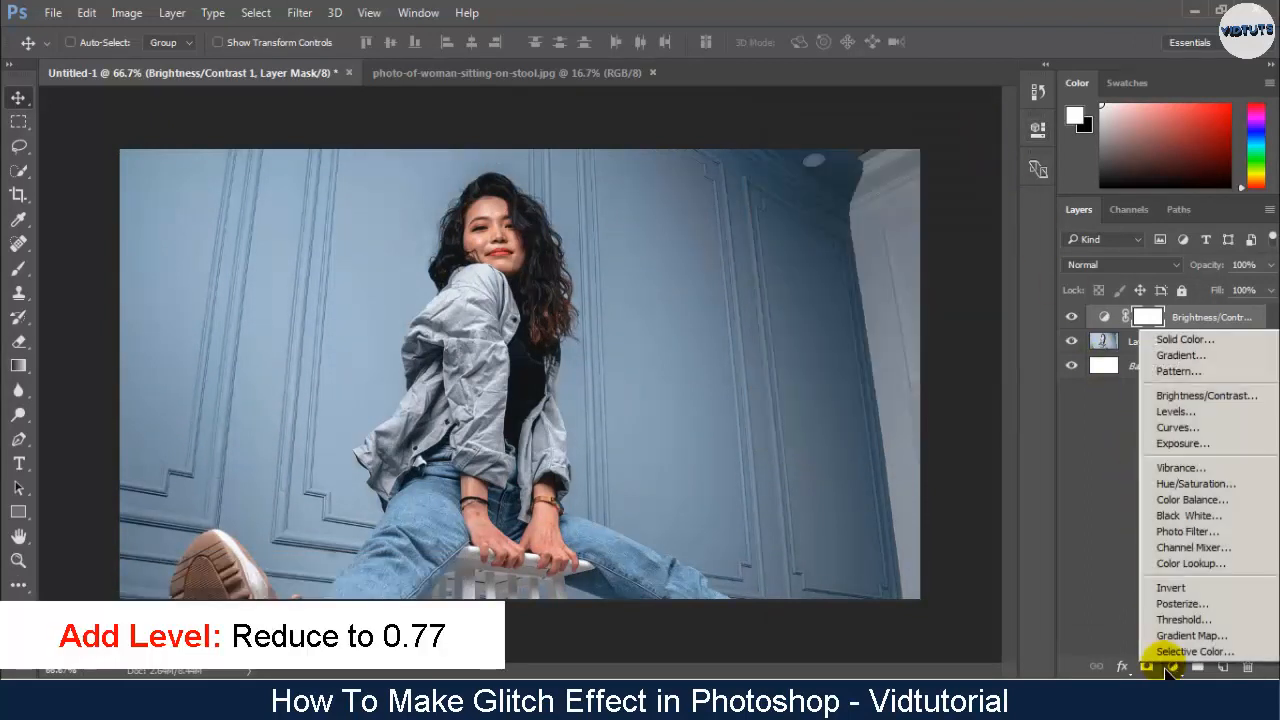
pyautogui.click(1208, 414)
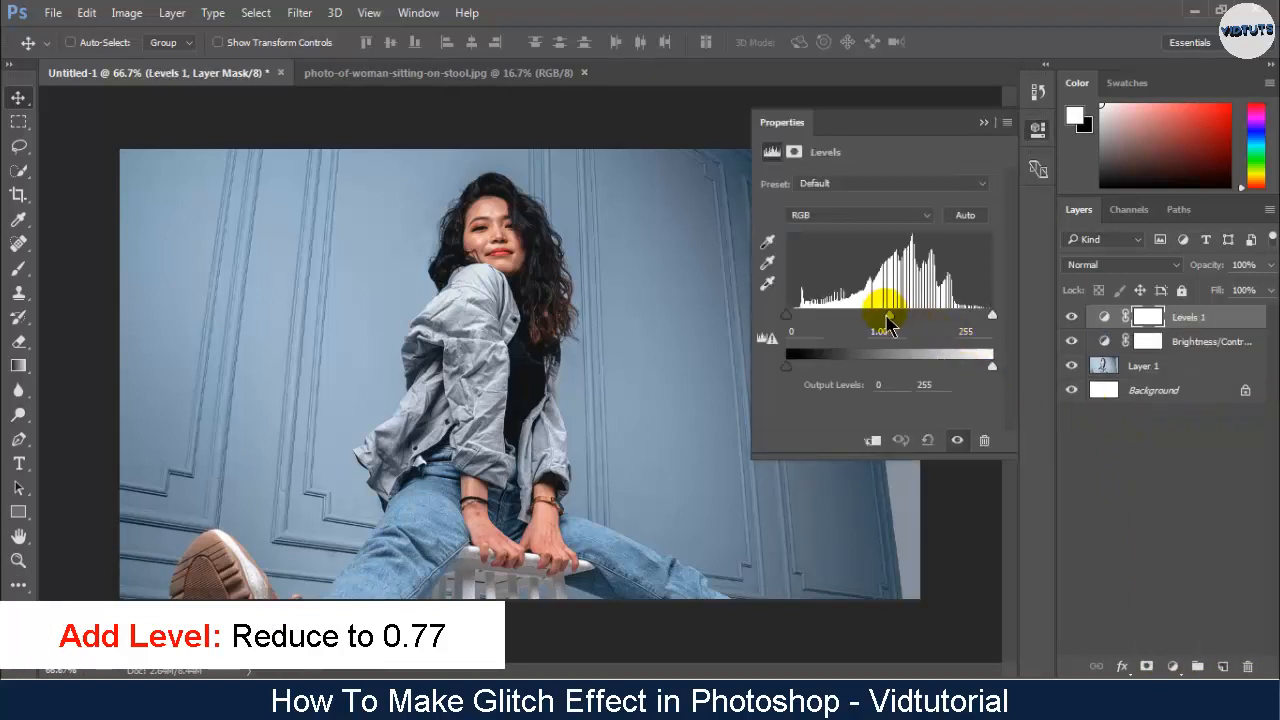
pyautogui.moveTo(889, 317); pyautogui.dragTo(907, 315)
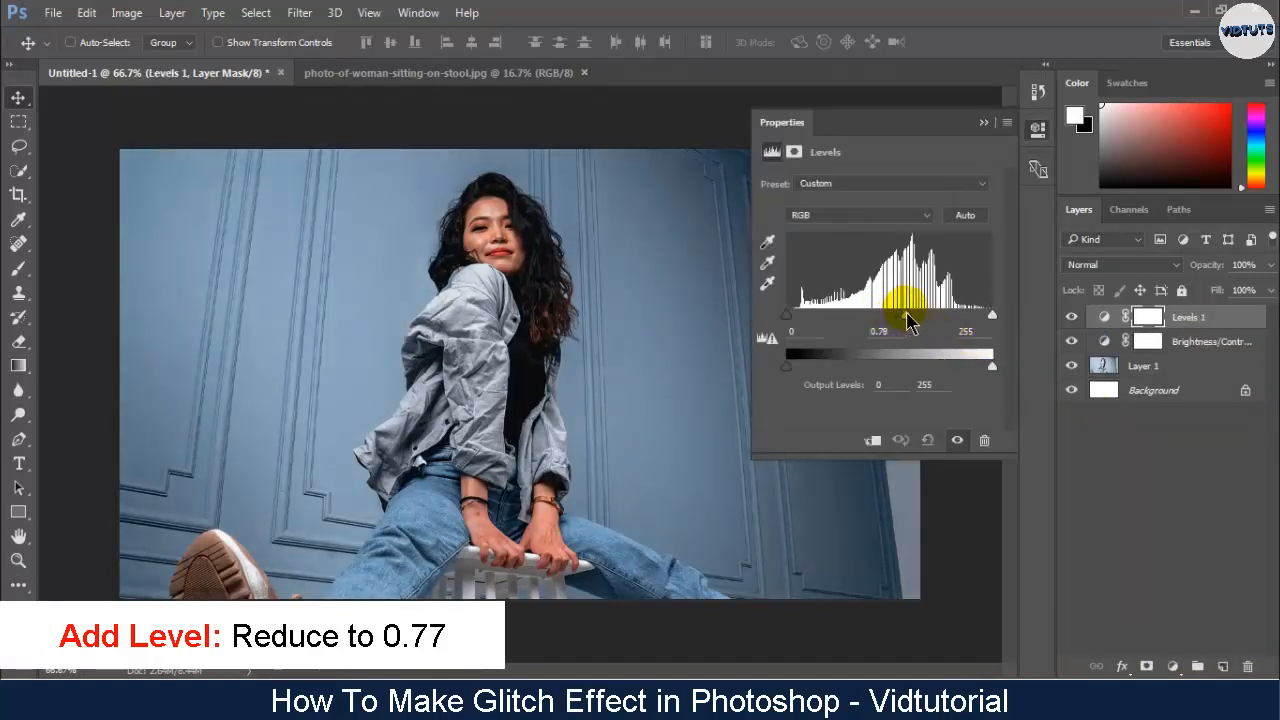
pyautogui.click(982, 123)
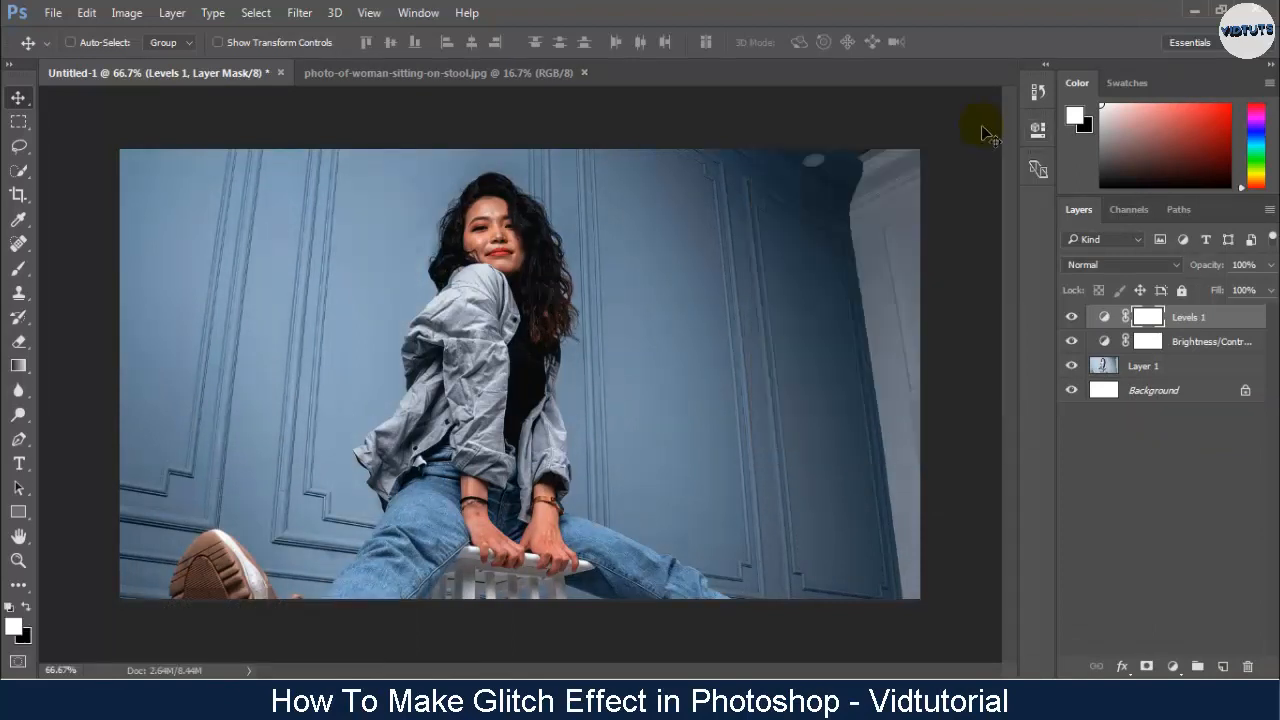
# - Add a white (ffffff) Solid Color fill layer above the adjustments and set its opacity to 20%
pyautogui.click(1172, 666)
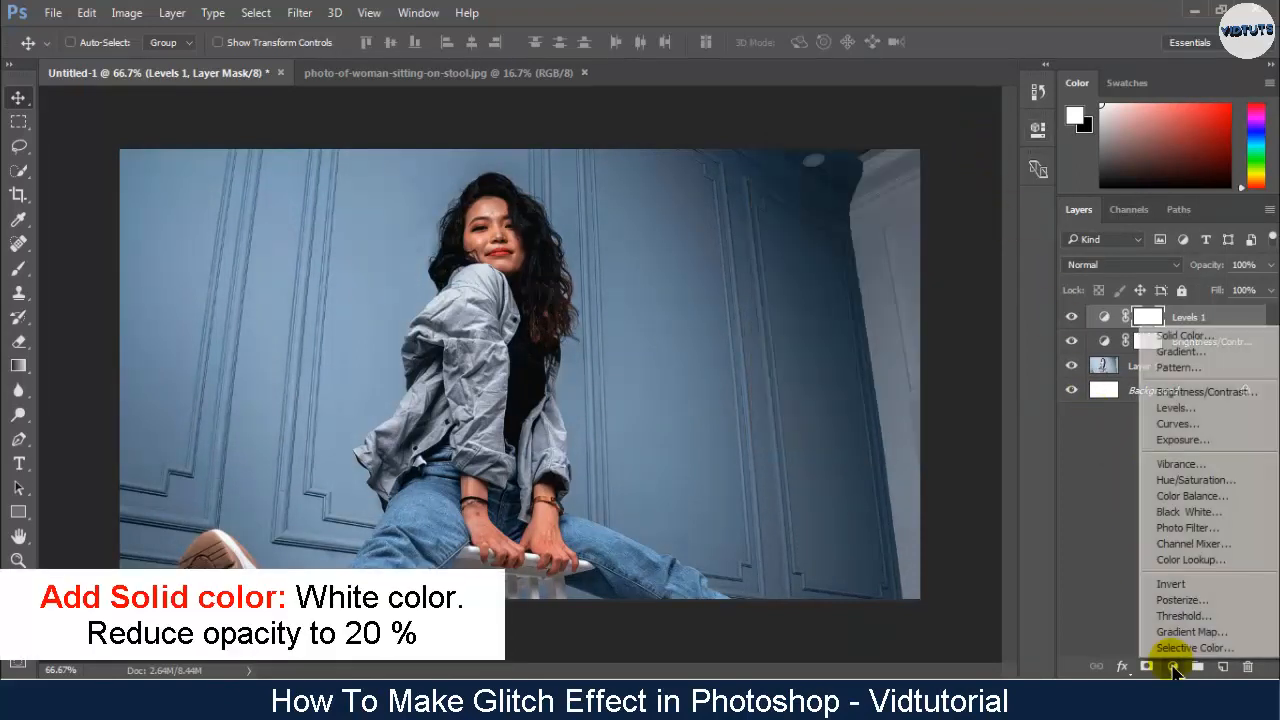
pyautogui.click(1190, 337)
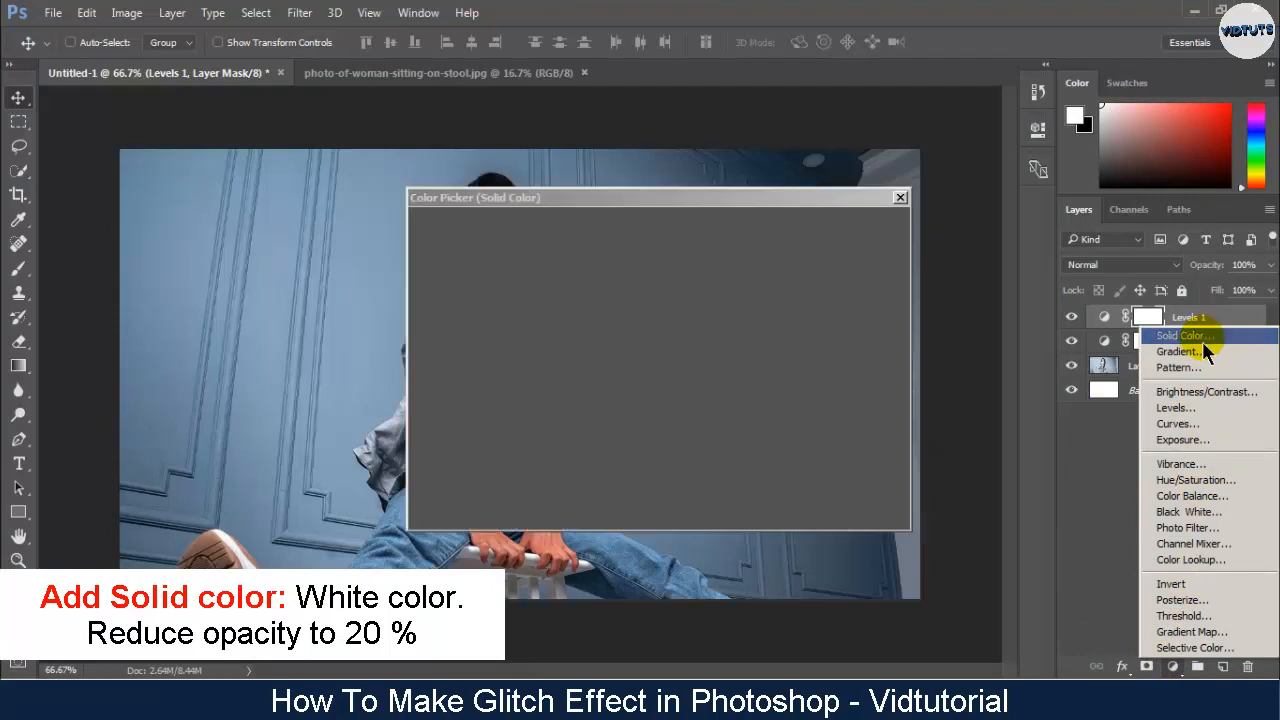
pyautogui.moveTo(590, 362); pyautogui.dragTo(389, 229)
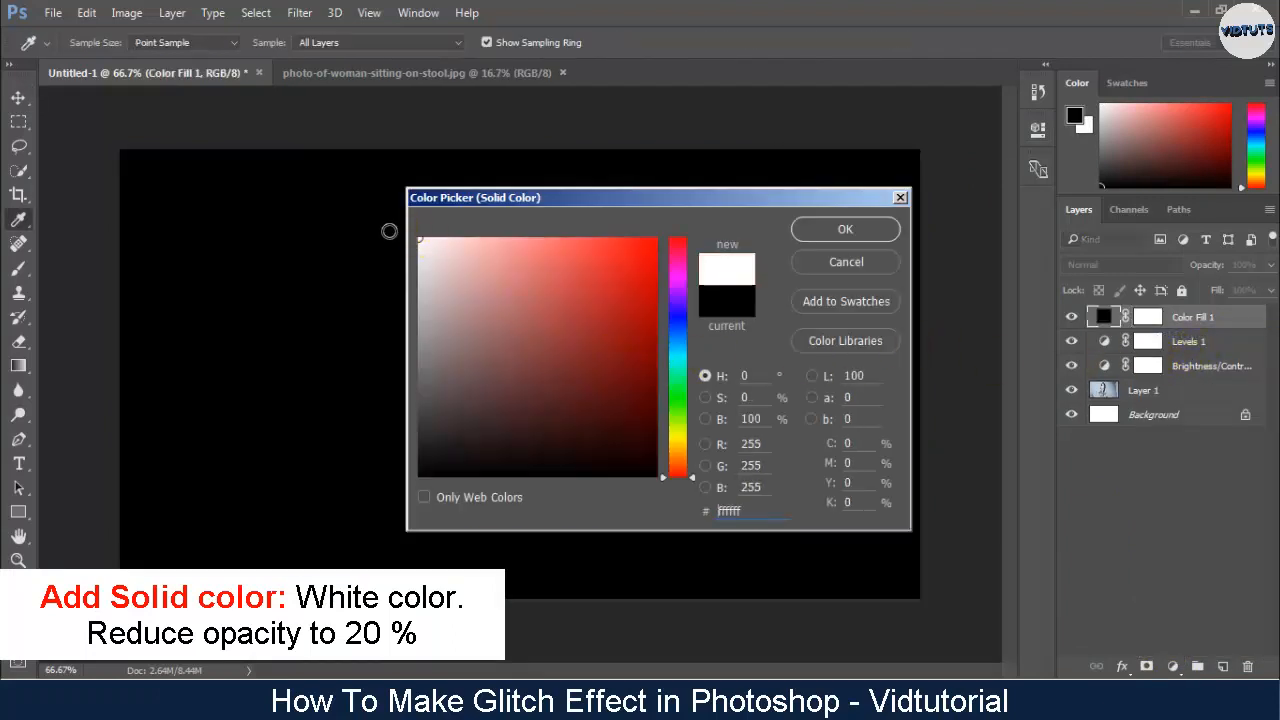
pyautogui.click(803, 228)
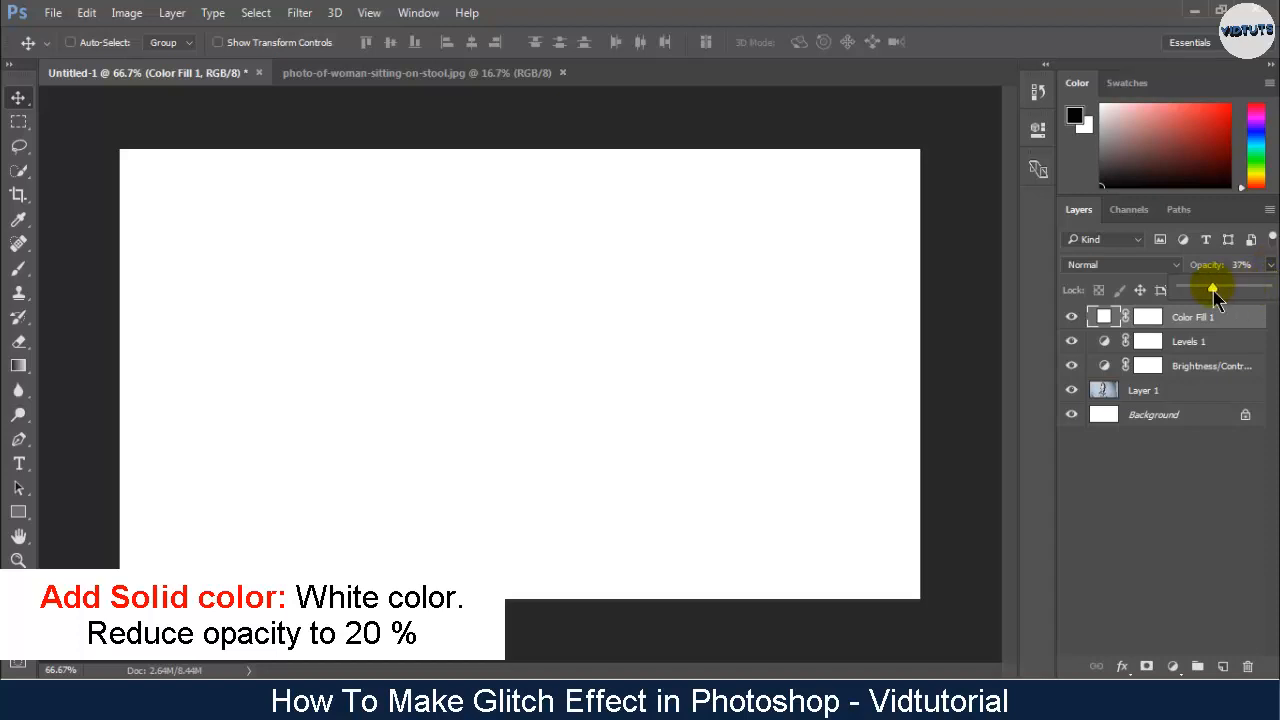
pyautogui.moveTo(1204, 292); pyautogui.dragTo(1200, 292)
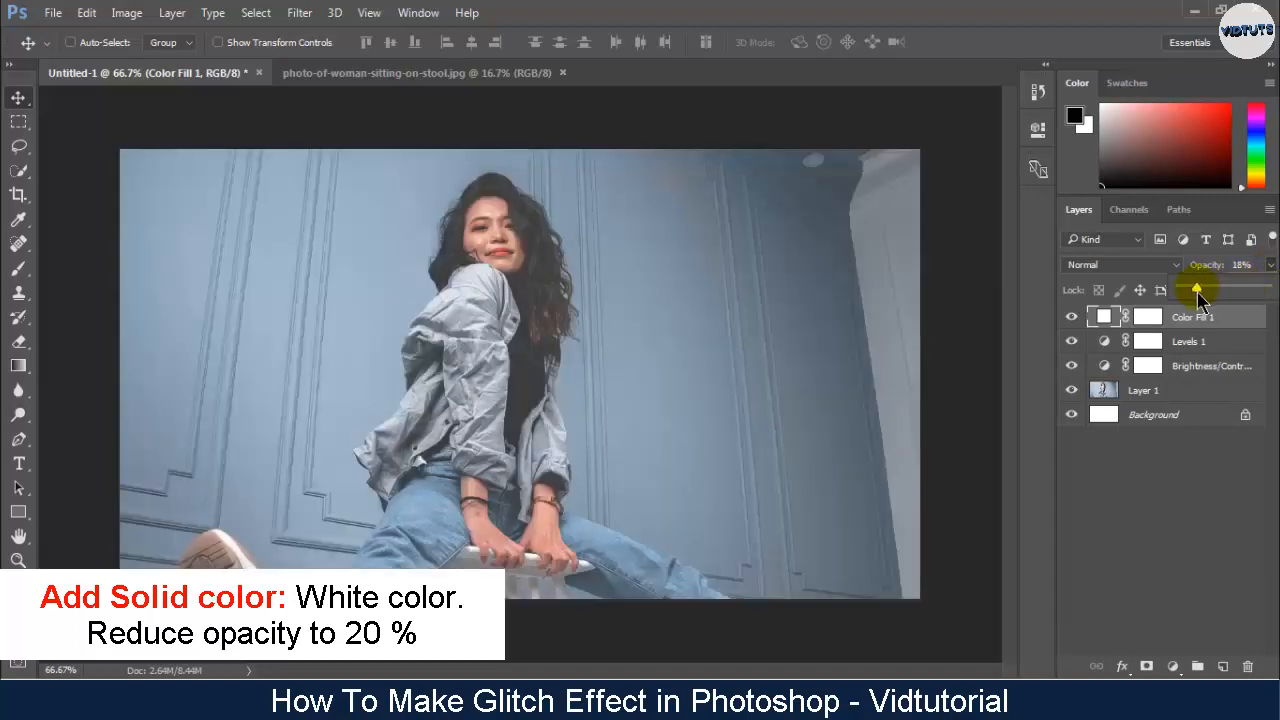
pyautogui.click(1242, 265)
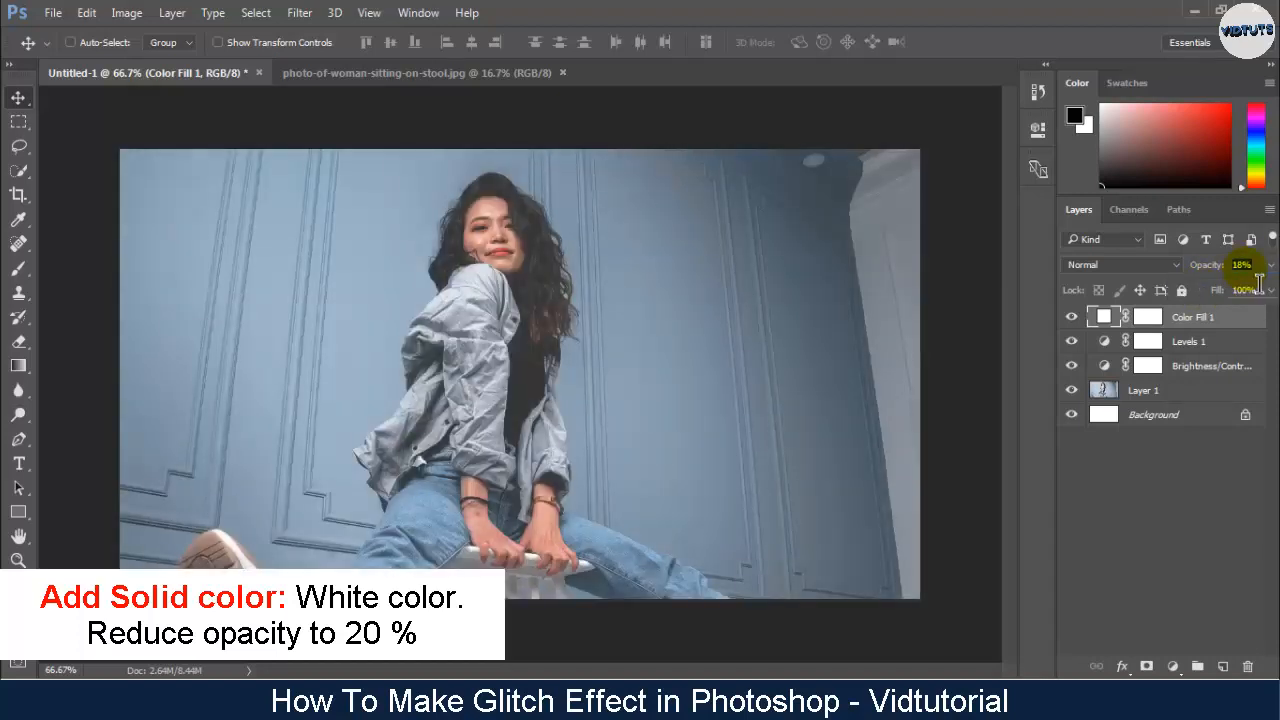
pyautogui.write('20')
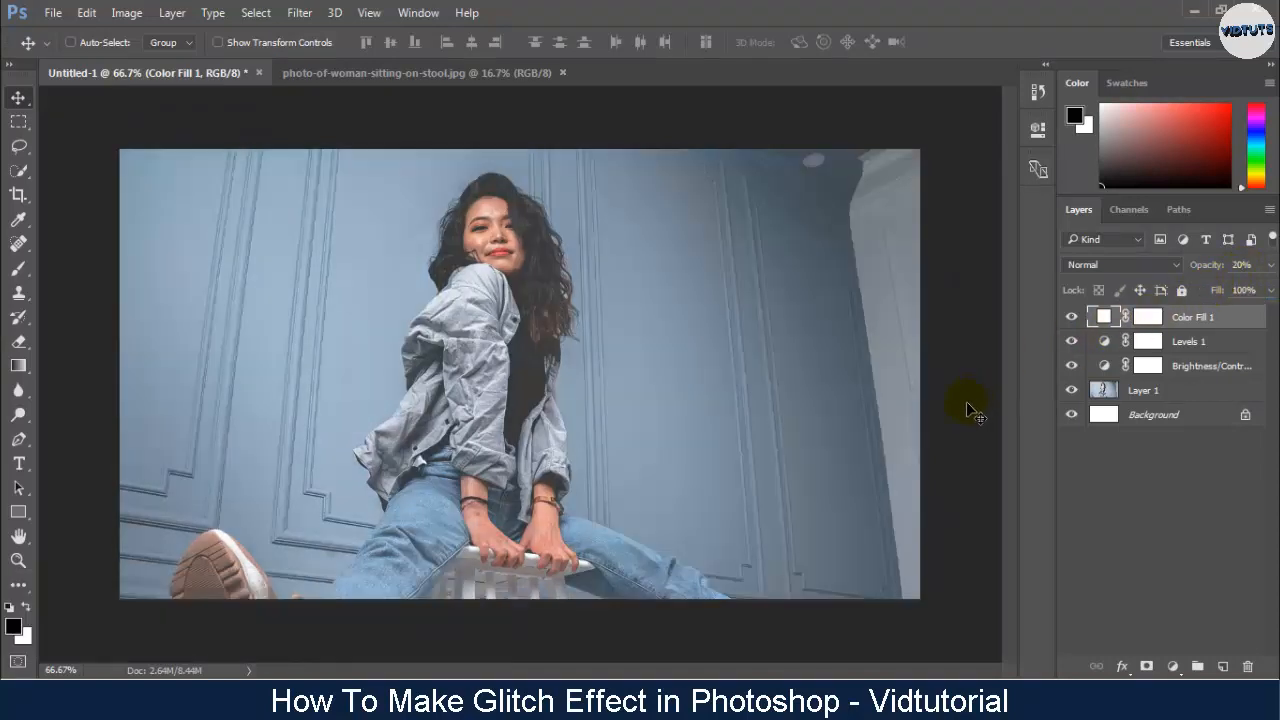
# - Apply the Add Noise filter to Layer 1 with an amount of 4% and uniform distribution
pyautogui.click(1182, 394)
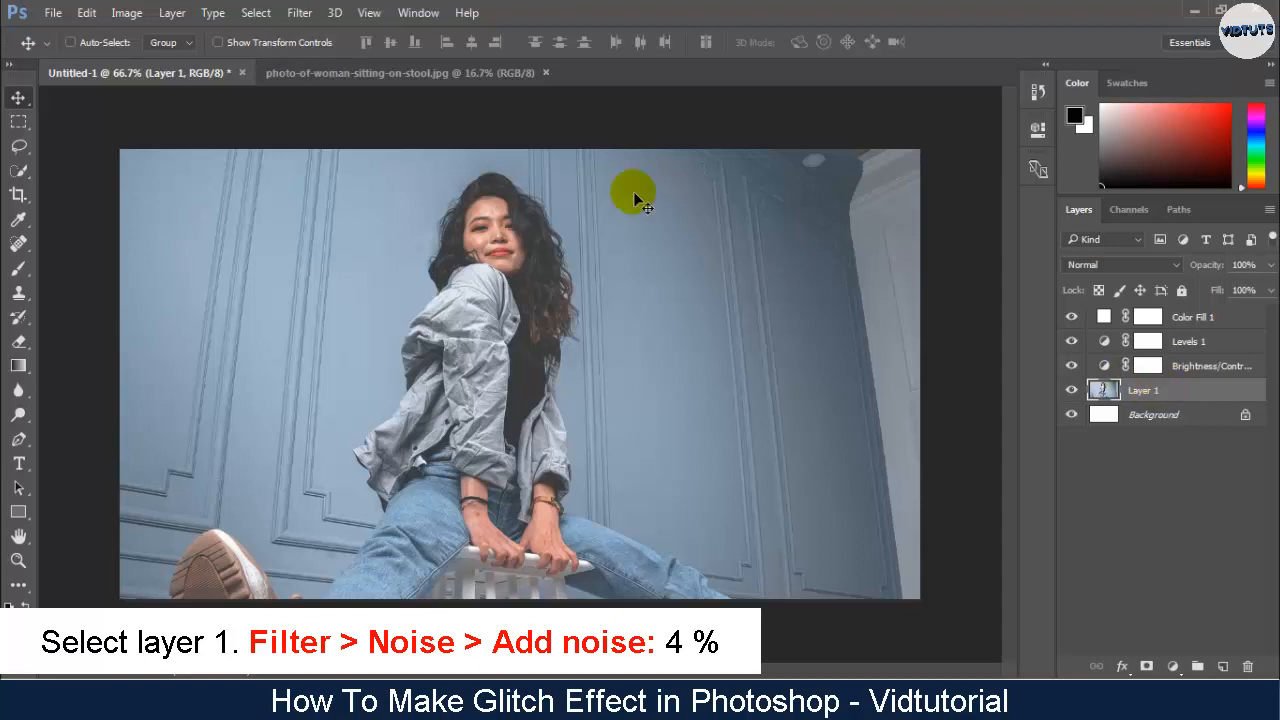
pyautogui.click(300, 13)
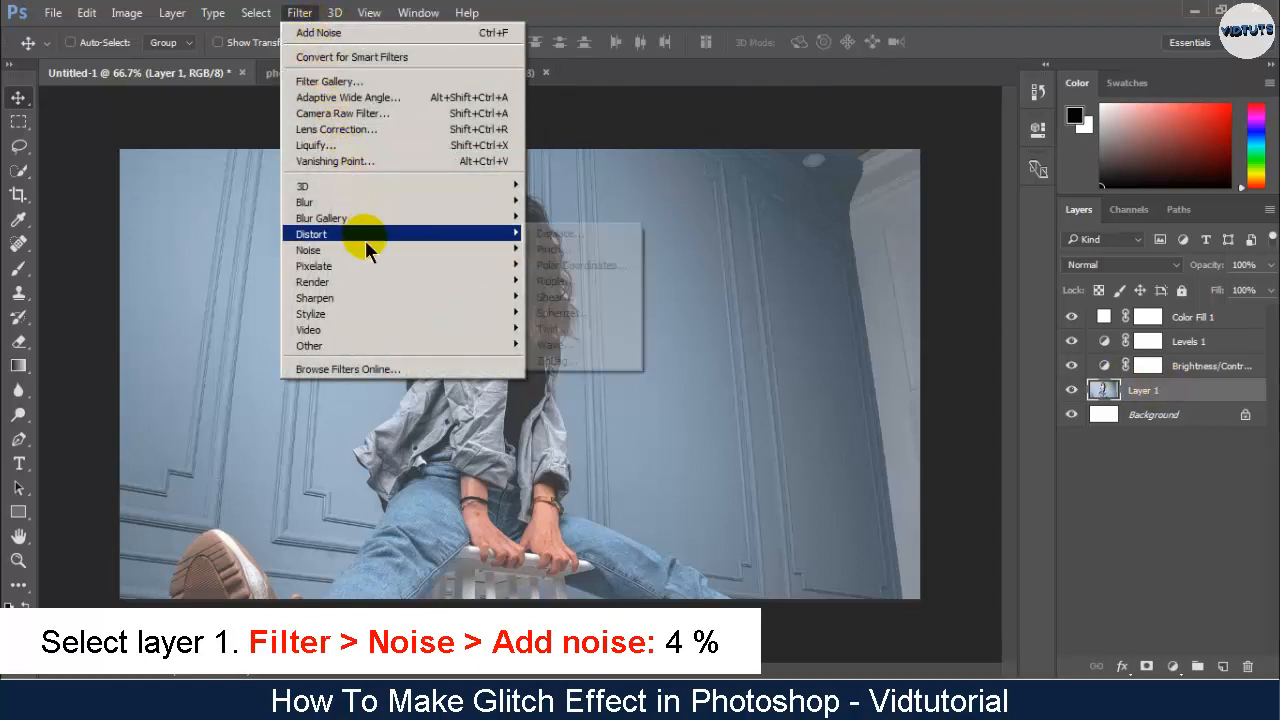
pyautogui.moveTo(414, 252)
pyautogui.click(603, 249)
pyautogui.click(584, 360)
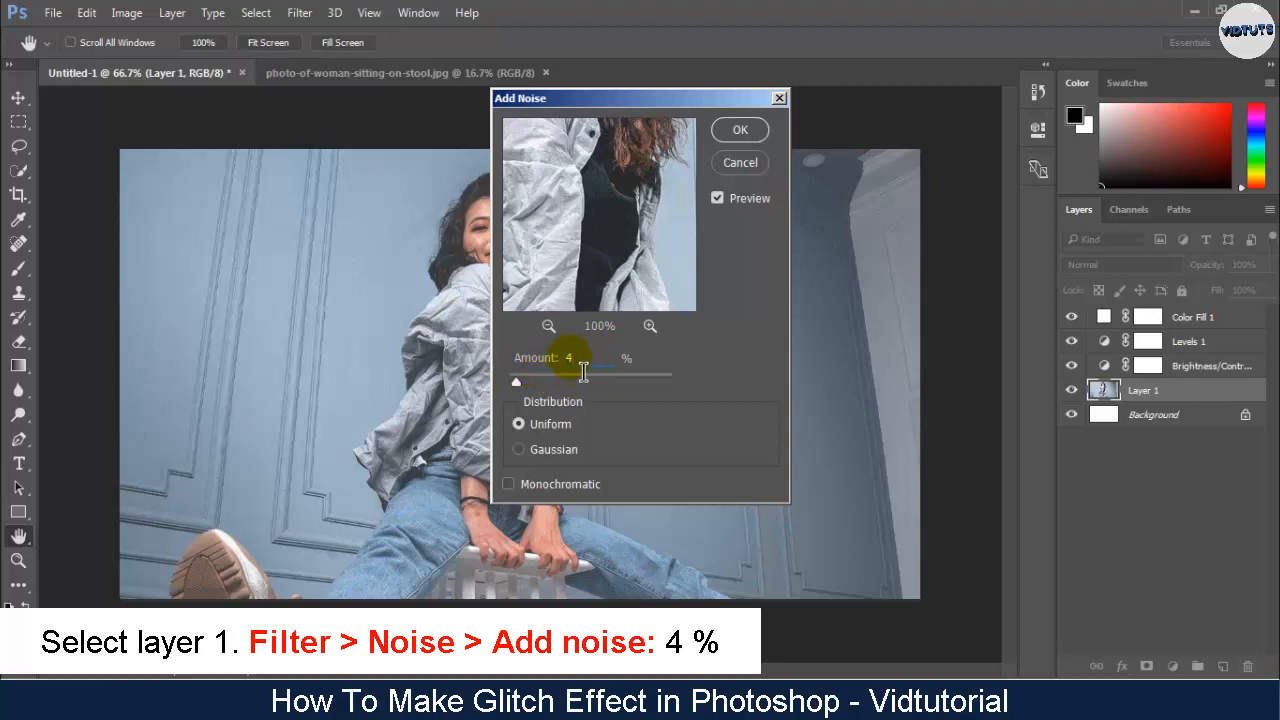
pyautogui.click(738, 130)
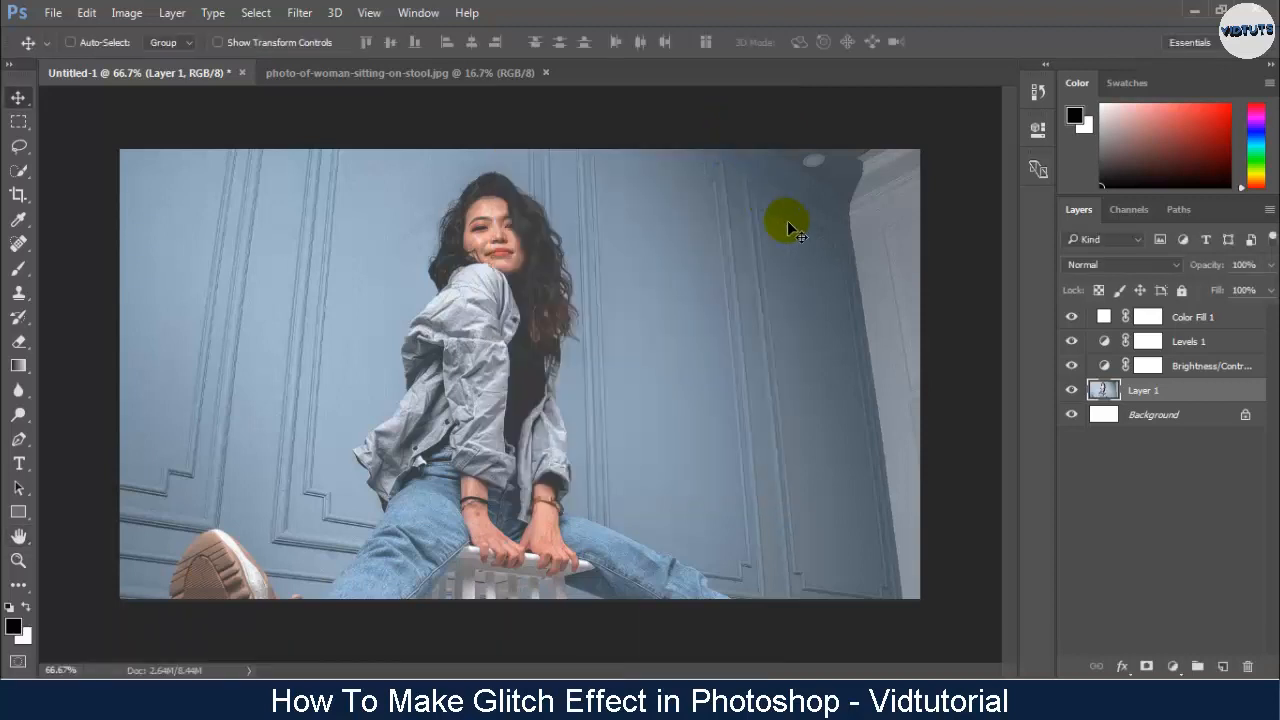
# - Duplicate Layer 1 as Layer 1 copy and move the copy to the top of the layer stack
pyautogui.rightClick(1145, 390)
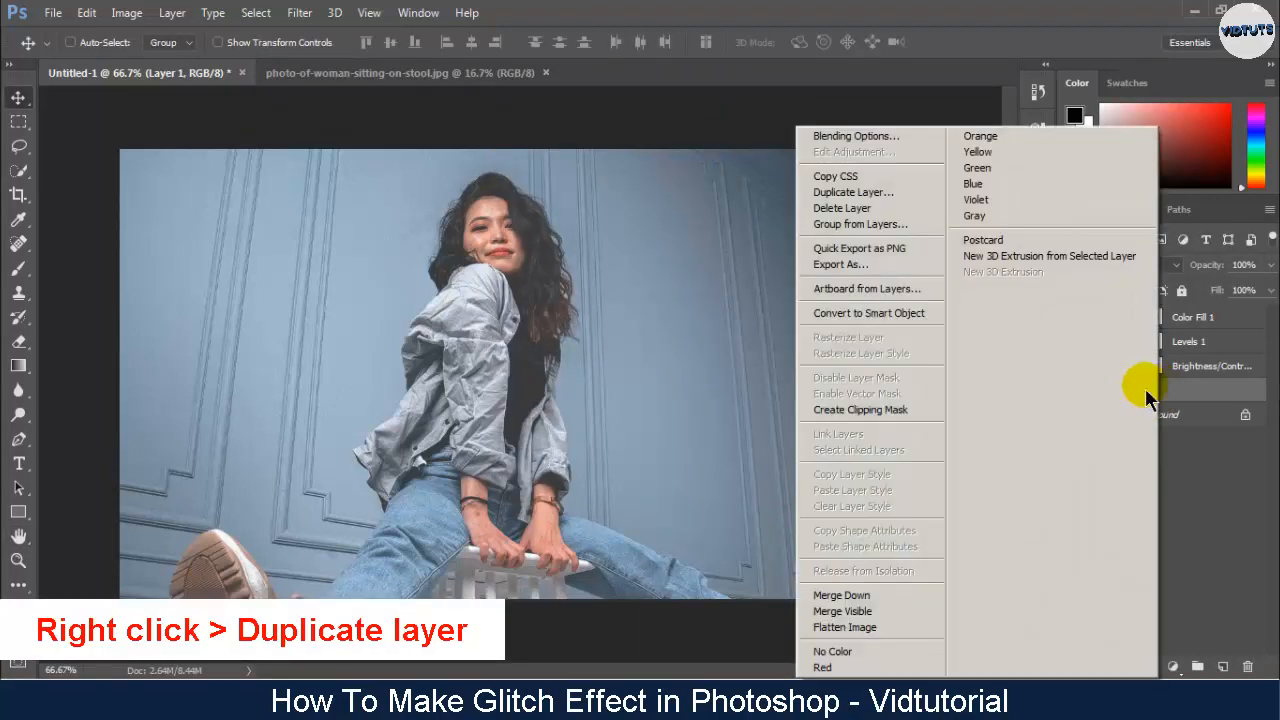
pyautogui.click(865, 192)
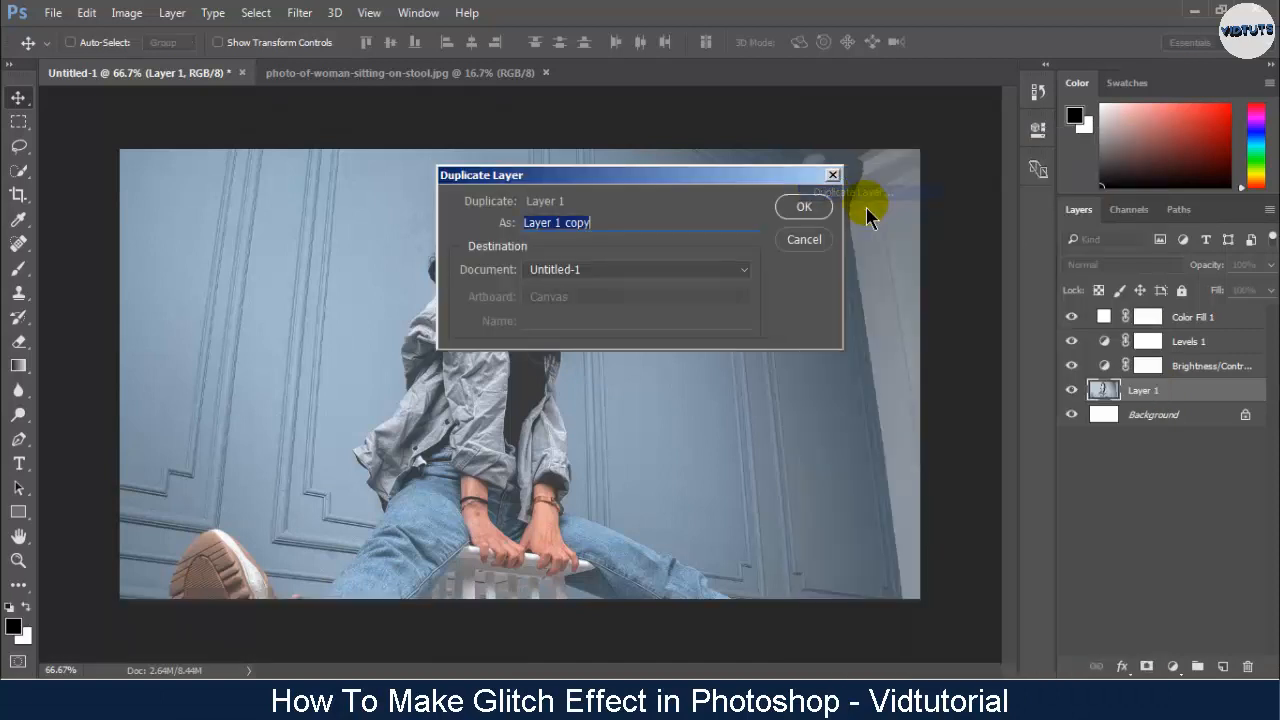
pyautogui.click(800, 206)
pyautogui.moveTo(1157, 392); pyautogui.dragTo(1204, 328)
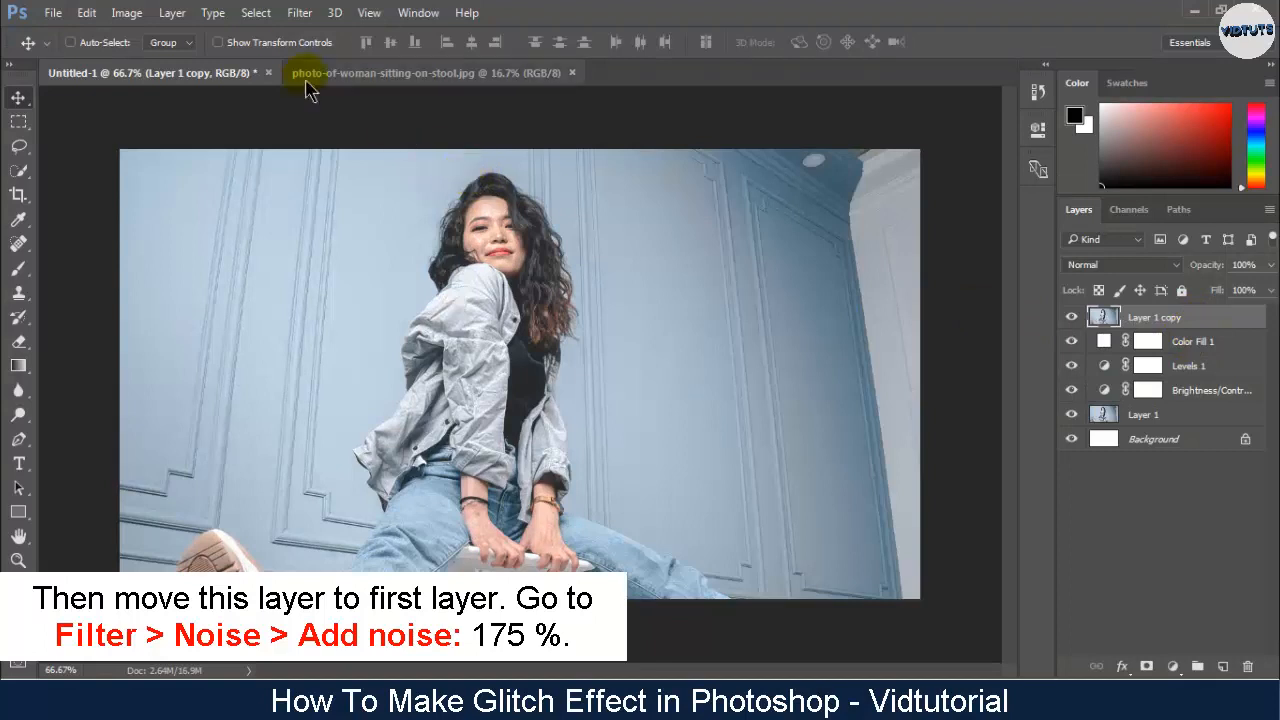
# - Apply the Add Noise filter to Layer 1 copy with an amount of 175.86% and uniform distribution
pyautogui.click(299, 13)
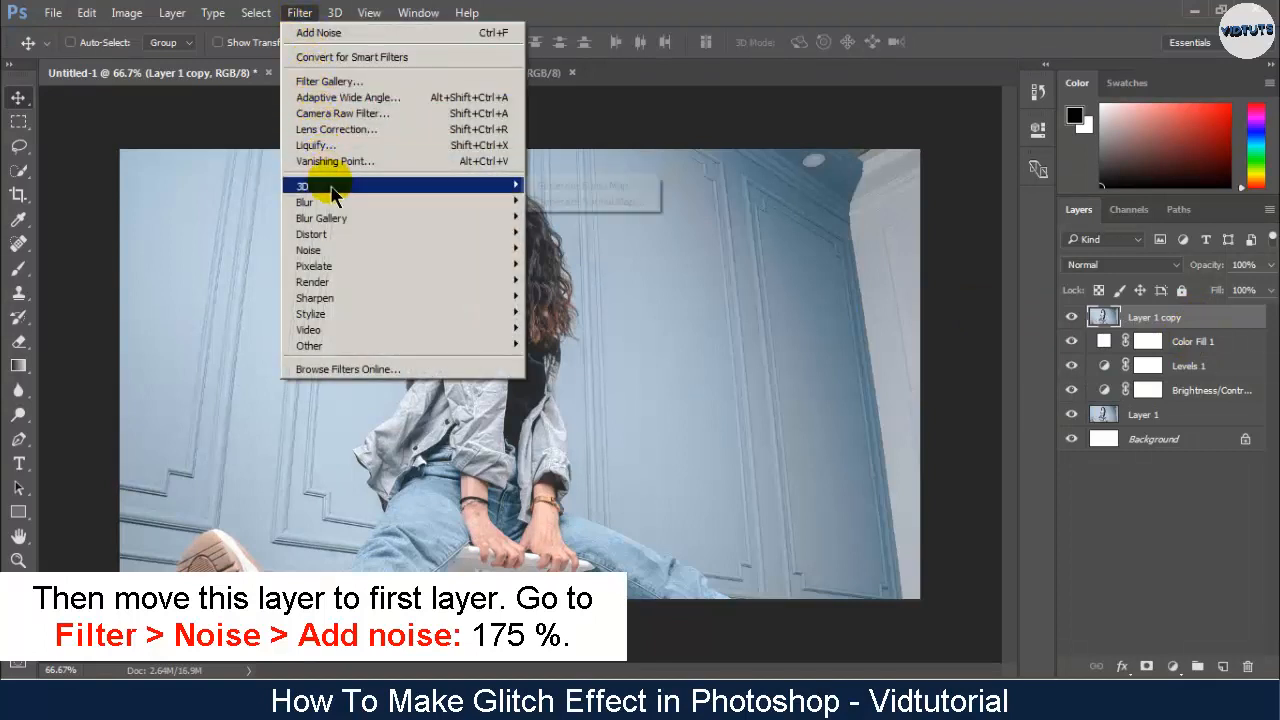
pyautogui.moveTo(342, 250)
pyautogui.click(557, 250)
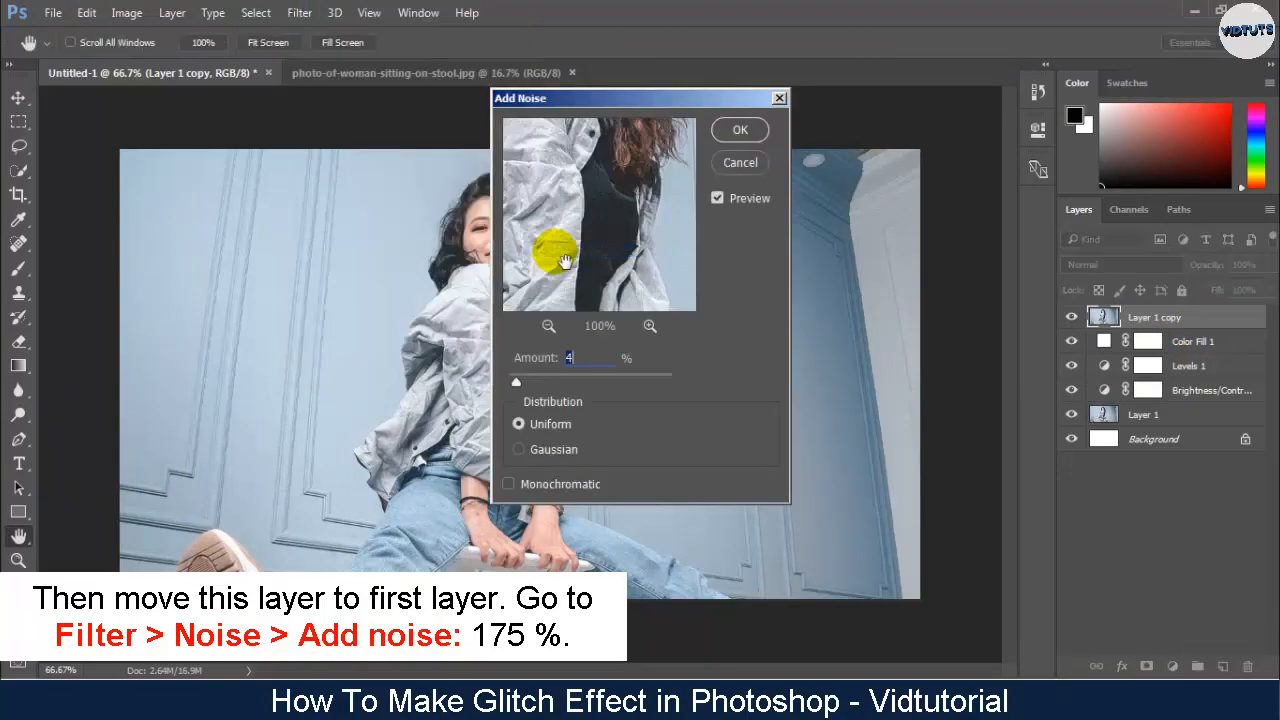
pyautogui.moveTo(517, 384); pyautogui.dragTo(615, 393)
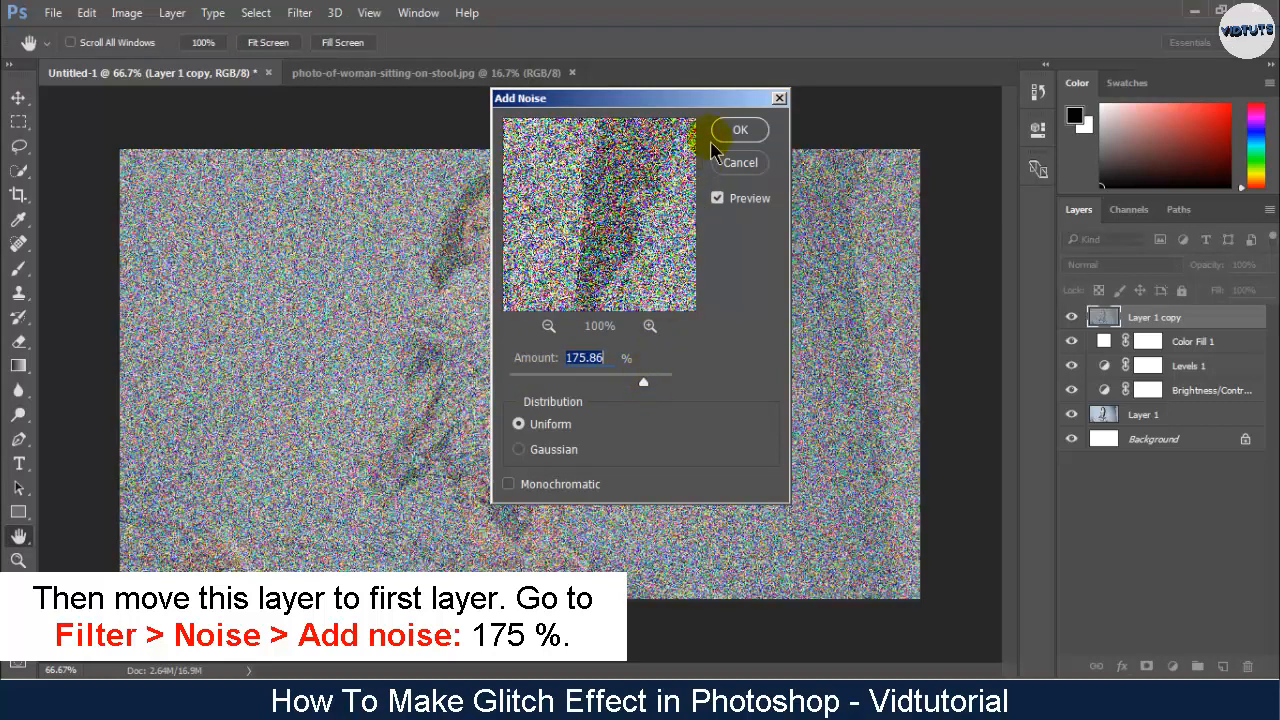
pyautogui.click(740, 130)
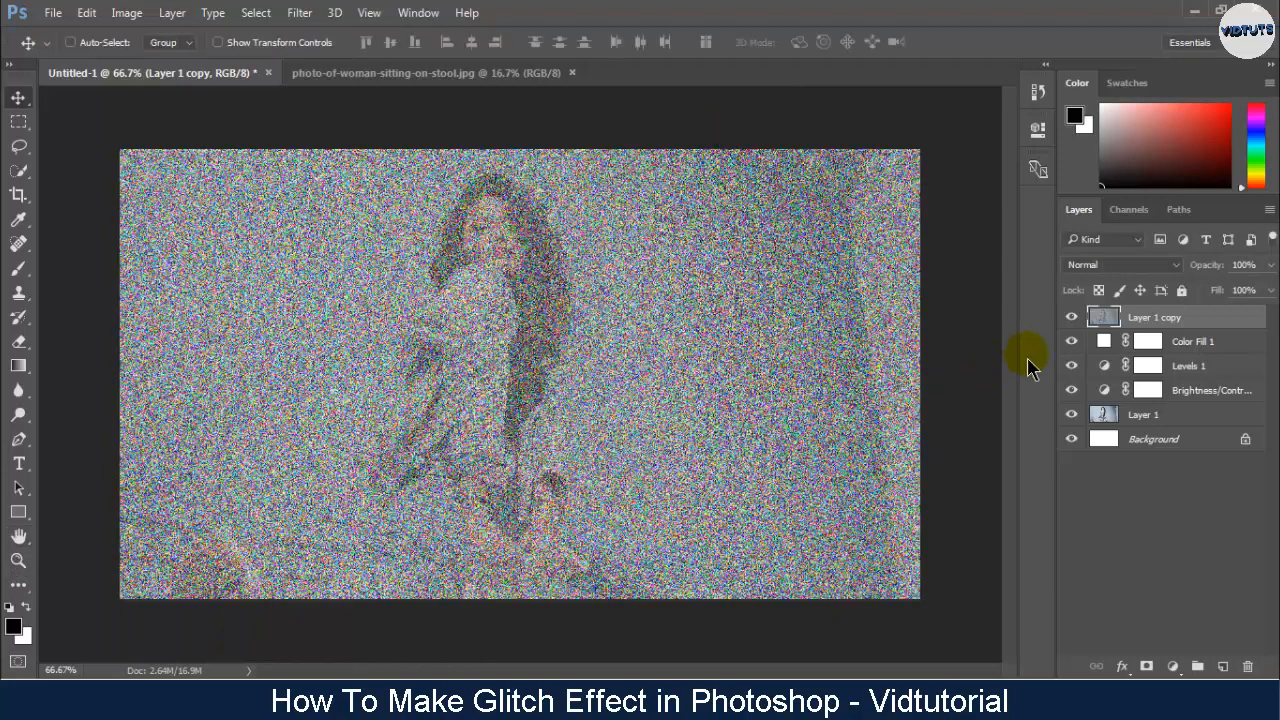
# - Set Layer 1 copy to the Soft Light blend mode with an opacity of 20%
pyautogui.click(1118, 268)
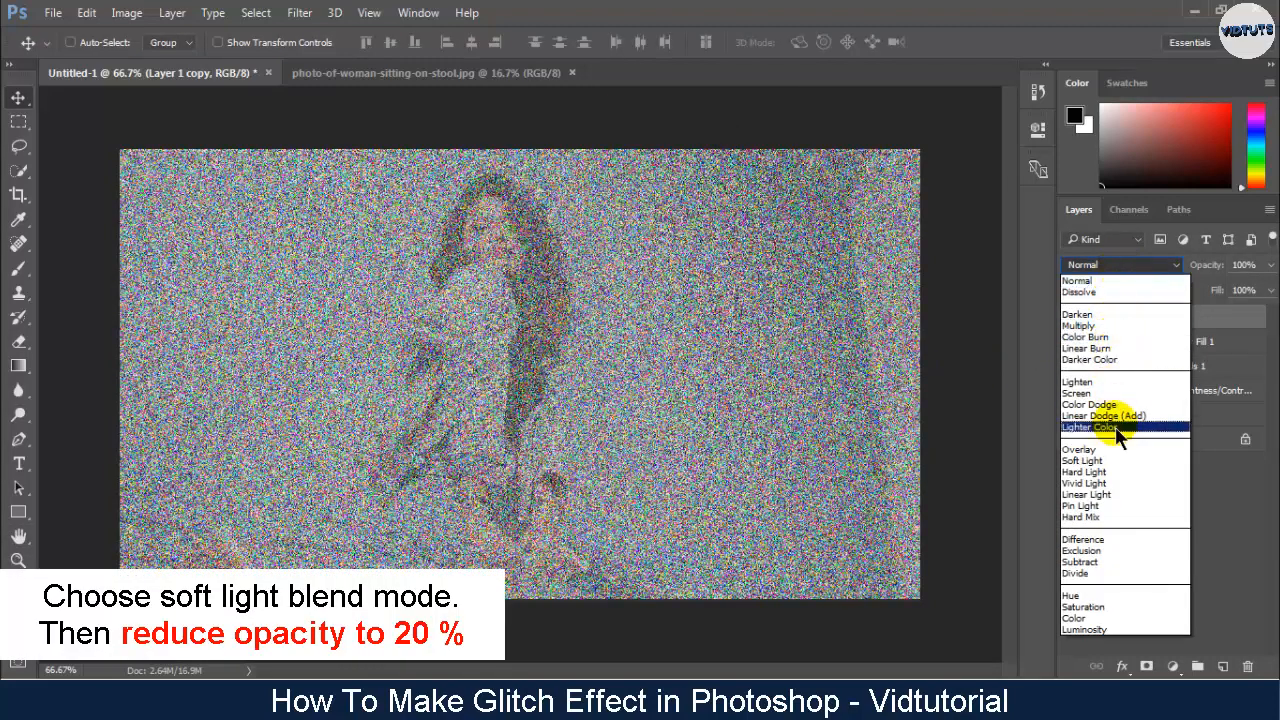
pyautogui.click(1112, 461)
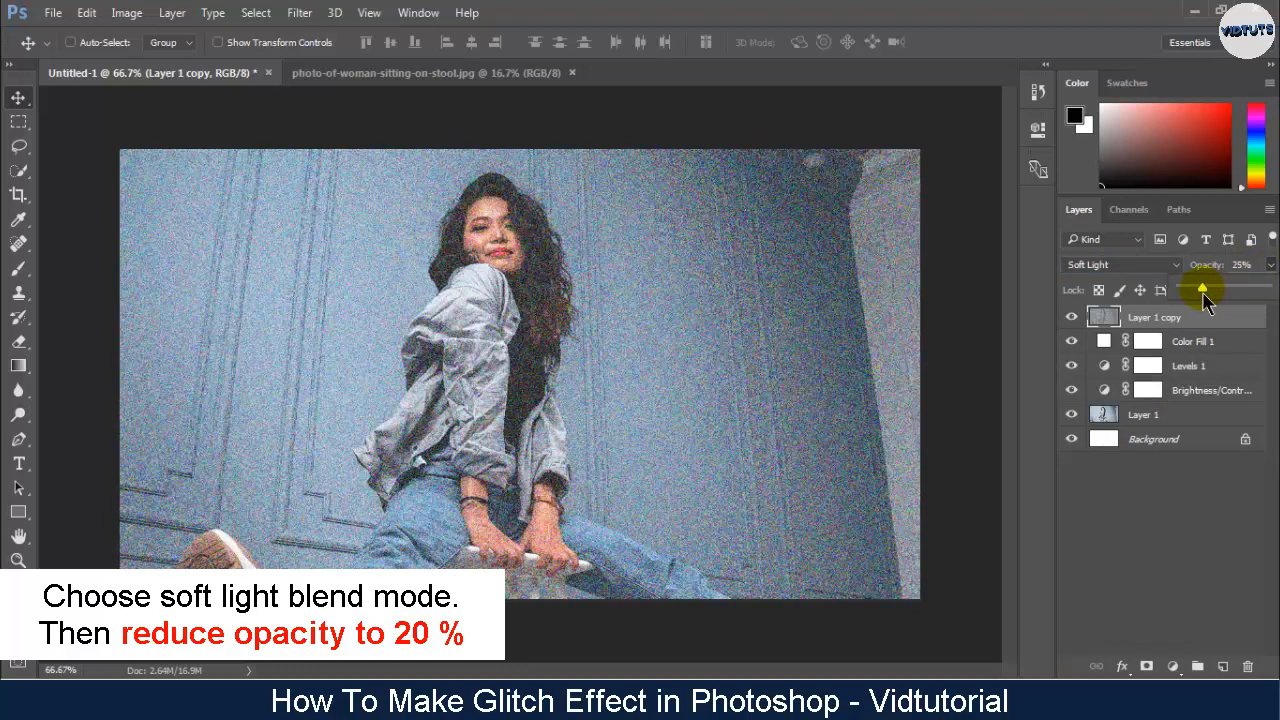
pyautogui.moveTo(1204, 293); pyautogui.dragTo(1200, 293)
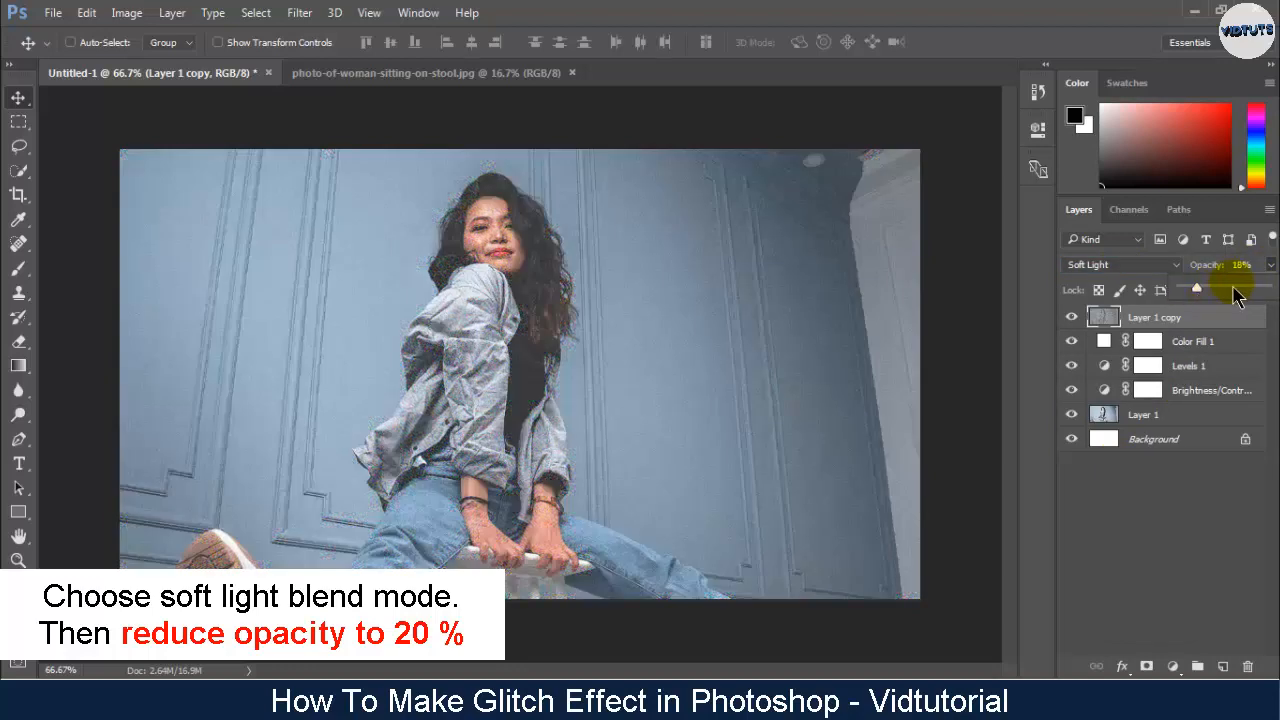
pyautogui.click(1230, 270)
pyautogui.write('20')
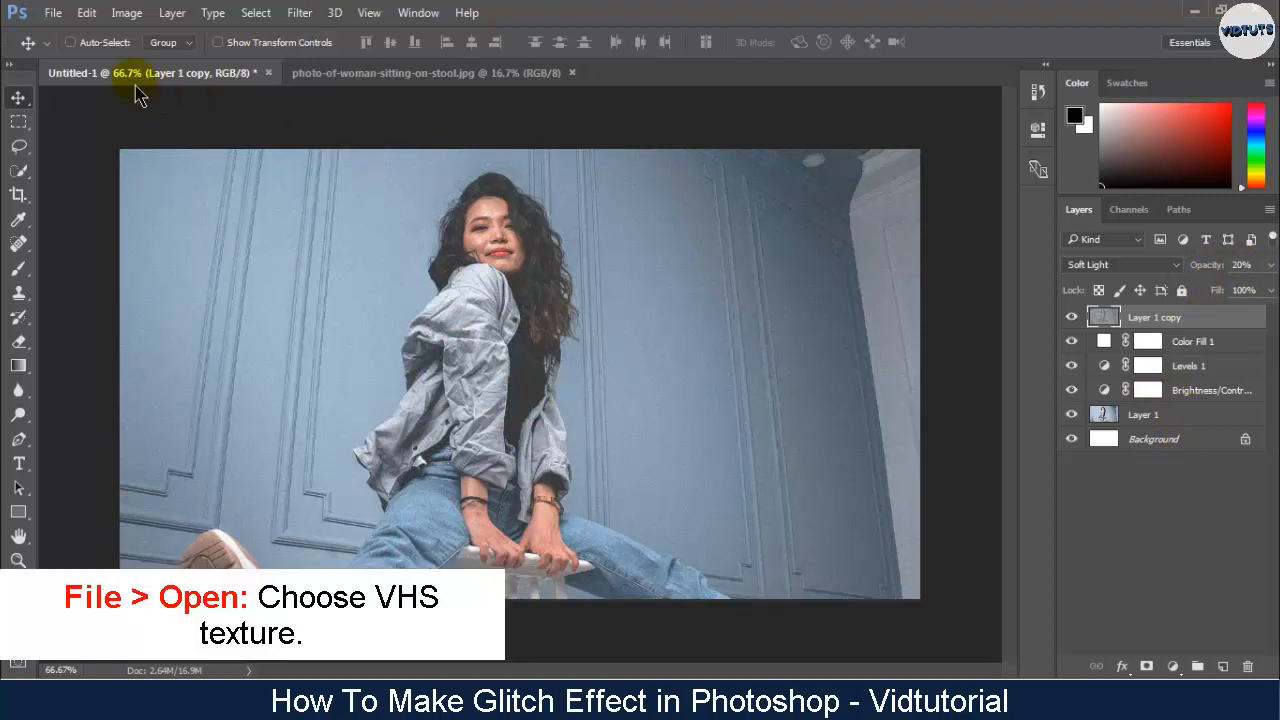
# - Open vhs texture.jpg and bring its image into the Untitled-1 document as a new layer over the photo
pyautogui.click(52, 12)
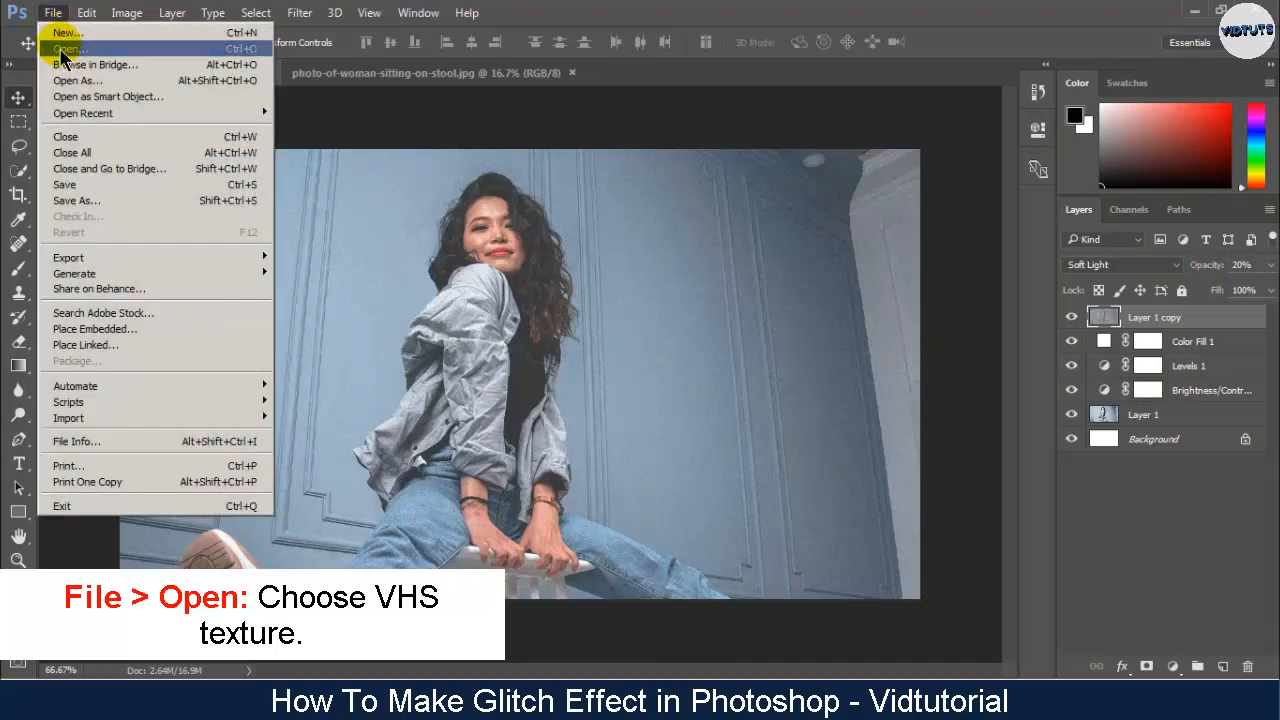
pyautogui.click(64, 48)
pyautogui.doubleClick(566, 170)
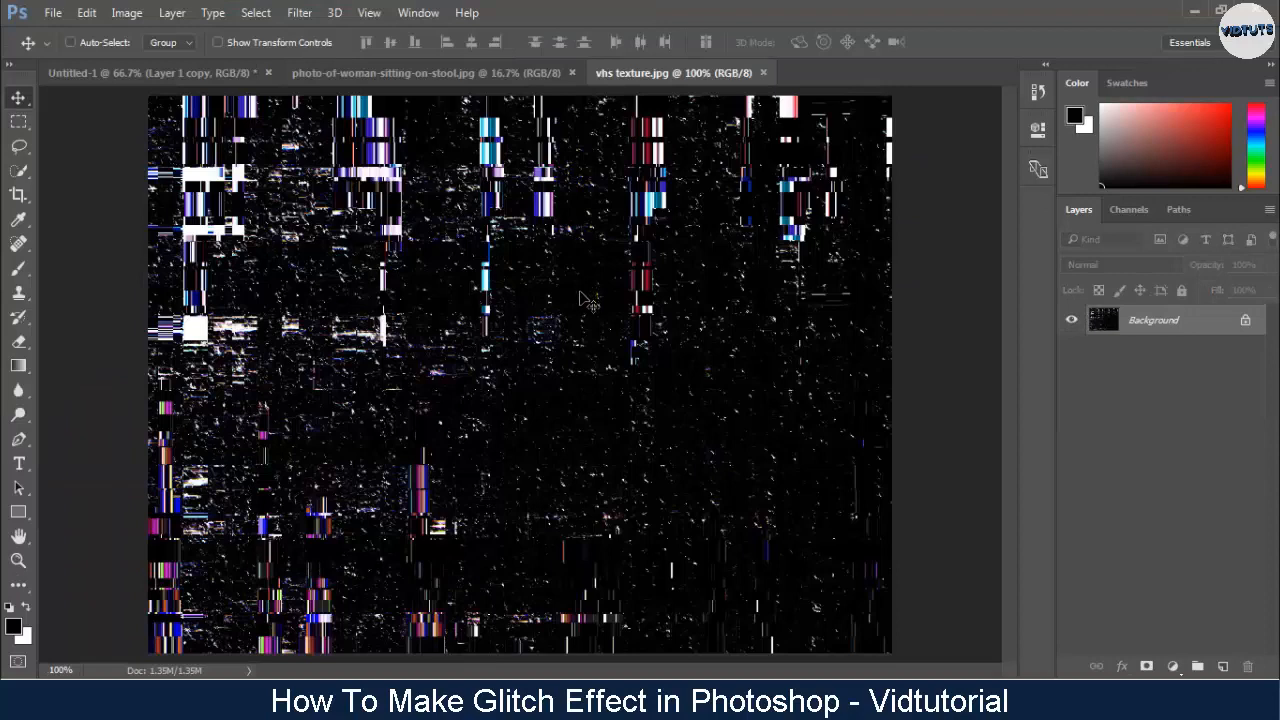
pyautogui.hotkey('ctrl', '-')
pyautogui.hotkey('ctrl', '-')
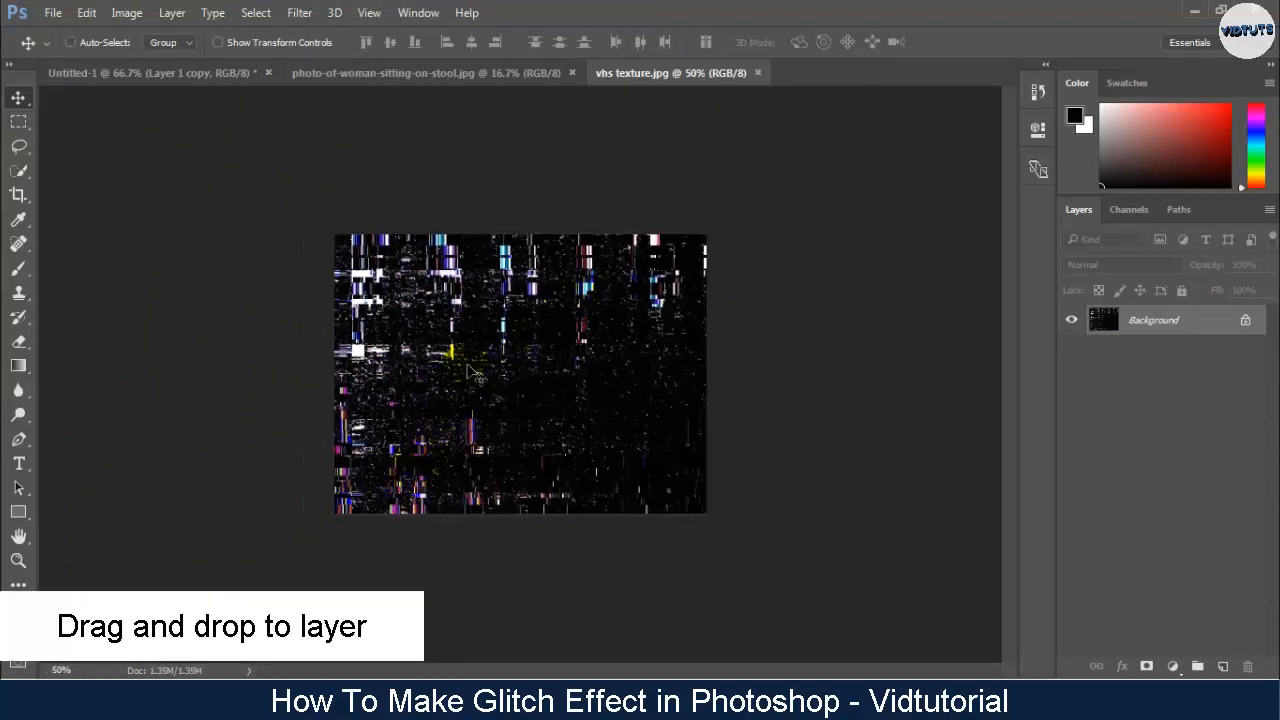
pyautogui.moveTo(467, 366); pyautogui.dragTo(312, 339)
pyautogui.moveTo(428, 351); pyautogui.dragTo(525, 393)
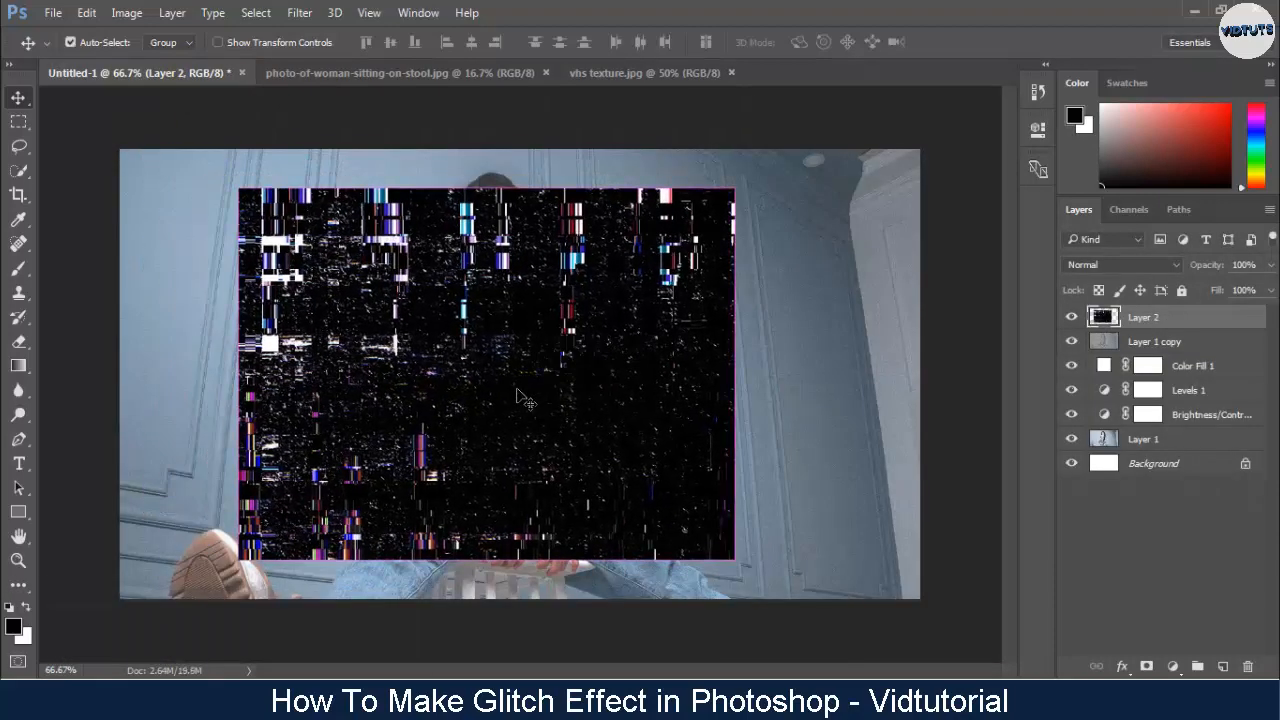
# - Scale the VHS texture layer to about 186% so that it covers the whole canvas
pyautogui.hotkey('ctrl', '-')
pyautogui.hotkey('ctrl', '-')
pyautogui.hotkey('ctrl', 't')
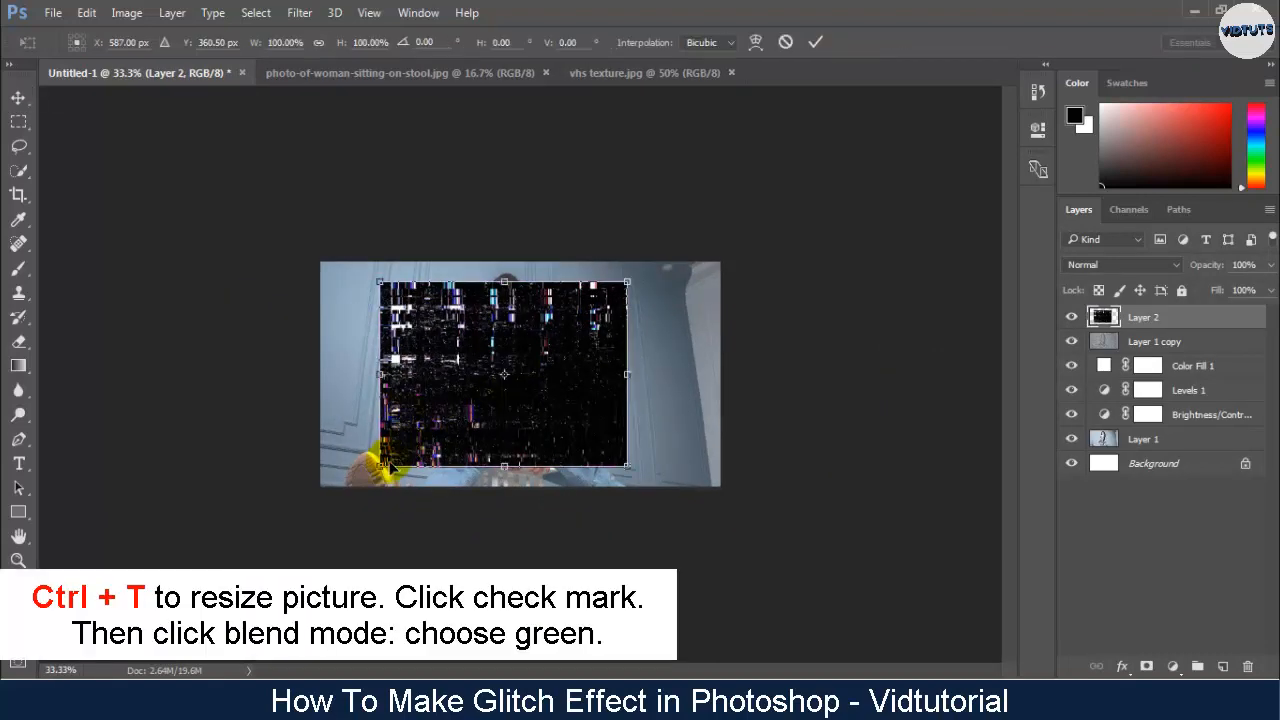
pyautogui.moveTo(383, 467); pyautogui.dragTo(287, 535)
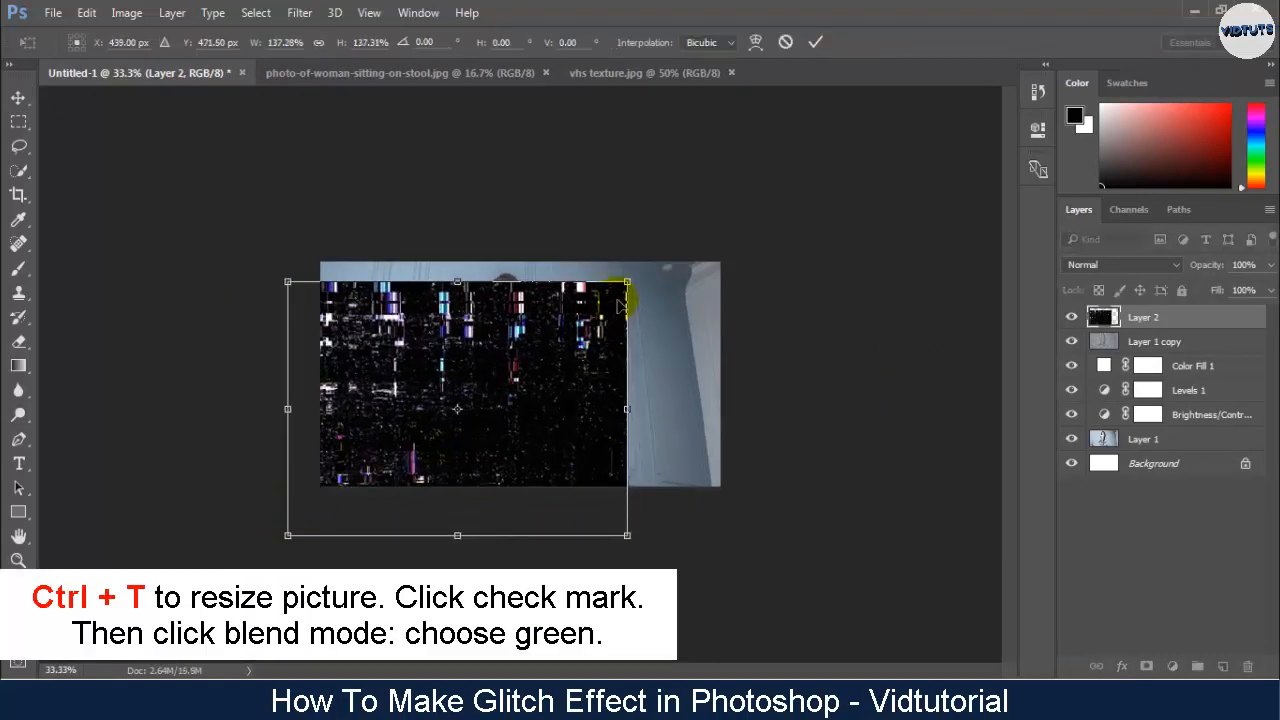
pyautogui.moveTo(631, 290); pyautogui.dragTo(748, 191)
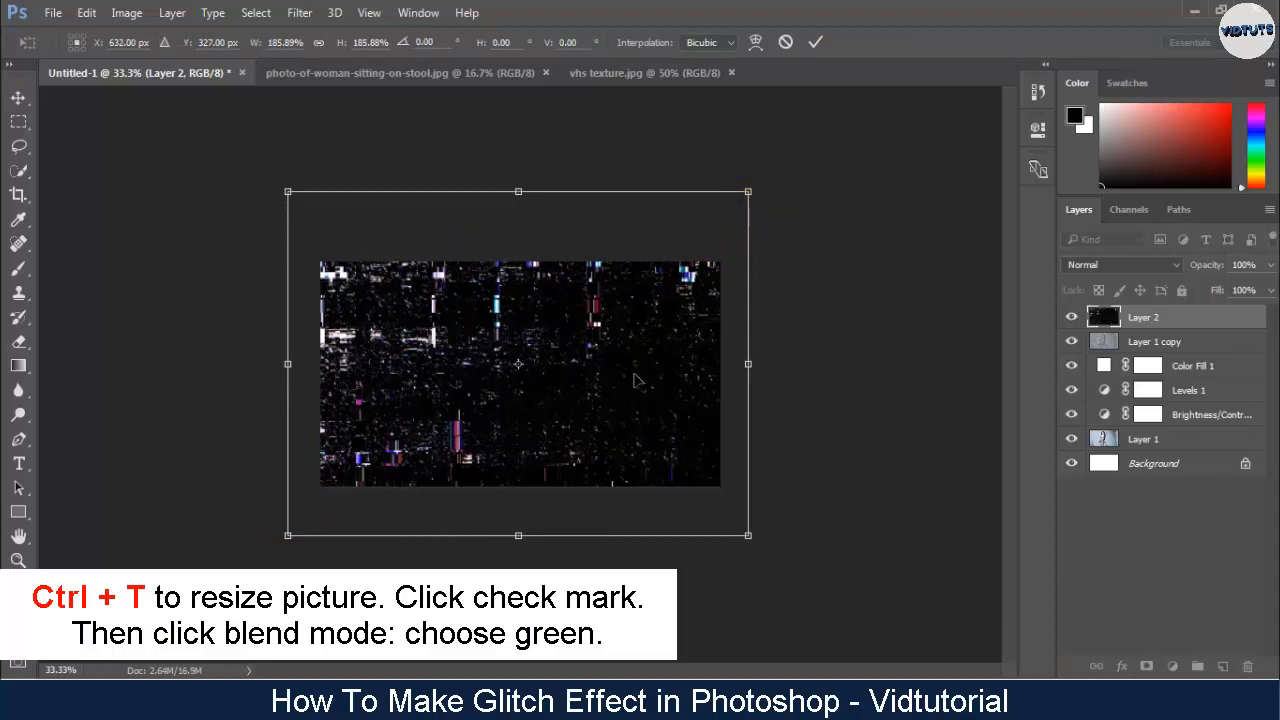
pyautogui.click(815, 45)
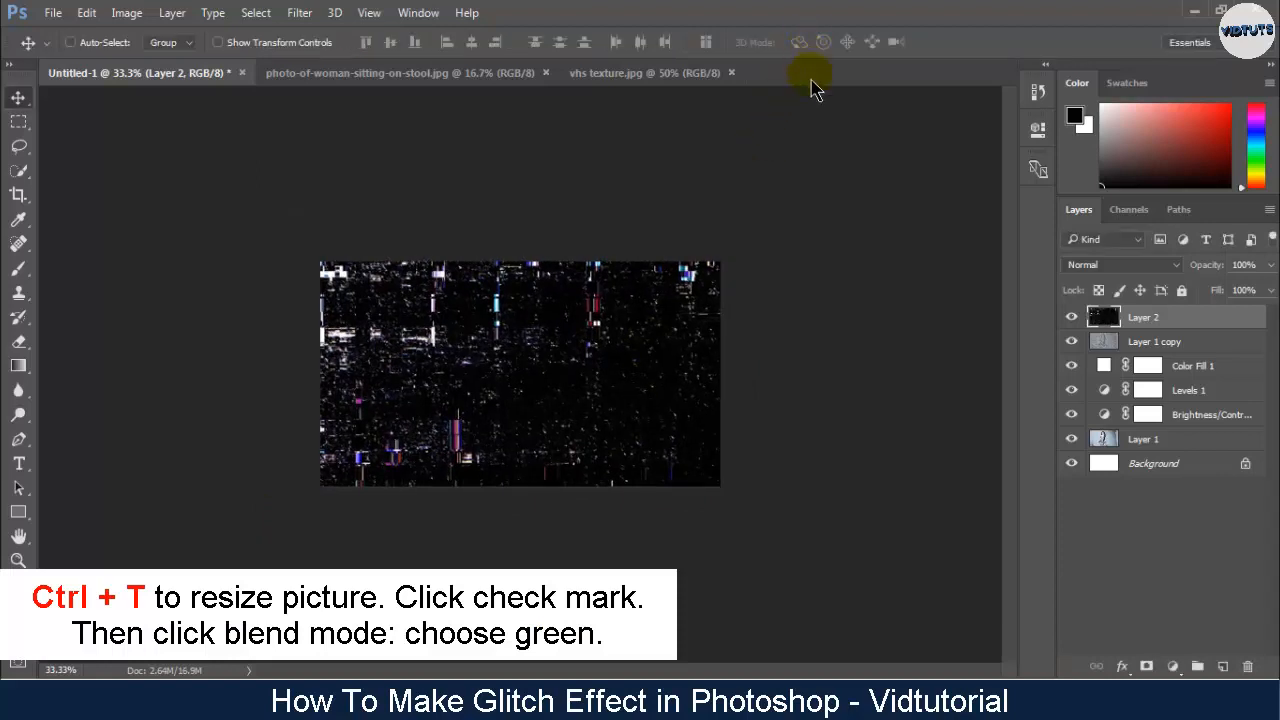
# - Set the VHS texture layer to the Screen blend mode and reposition the texture over the photo
pyautogui.click(1095, 265)
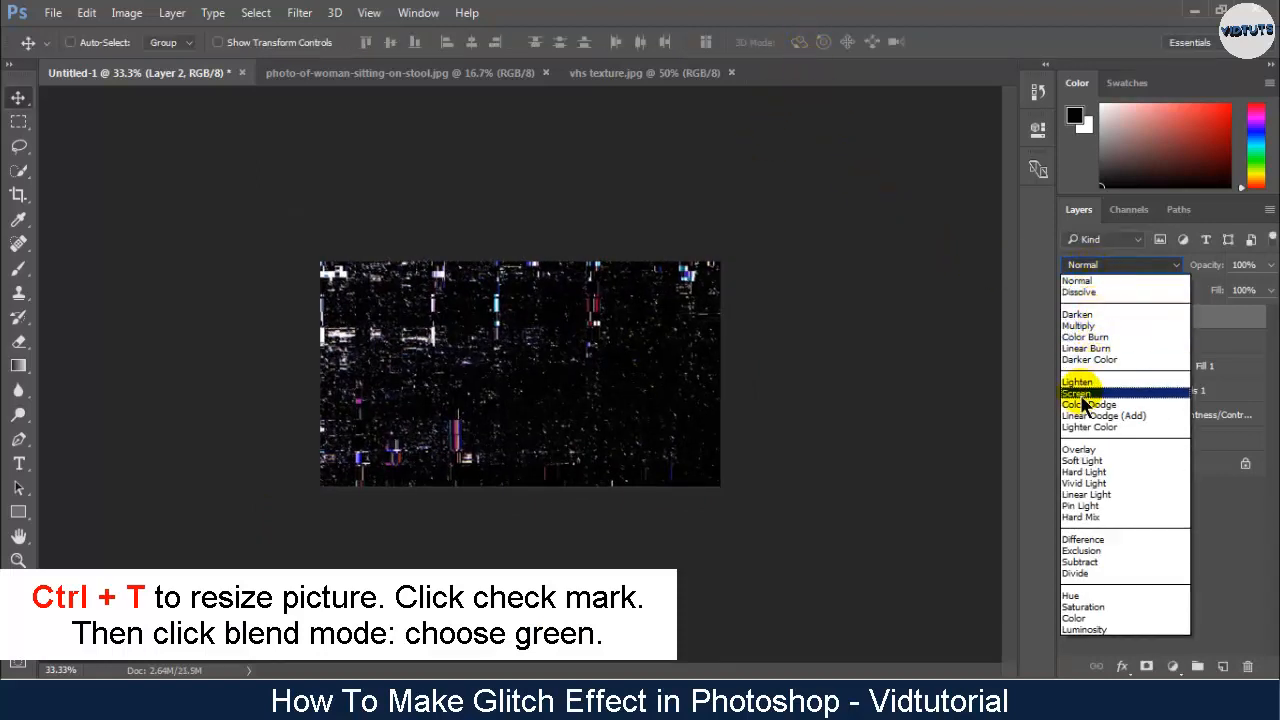
pyautogui.click(1088, 396)
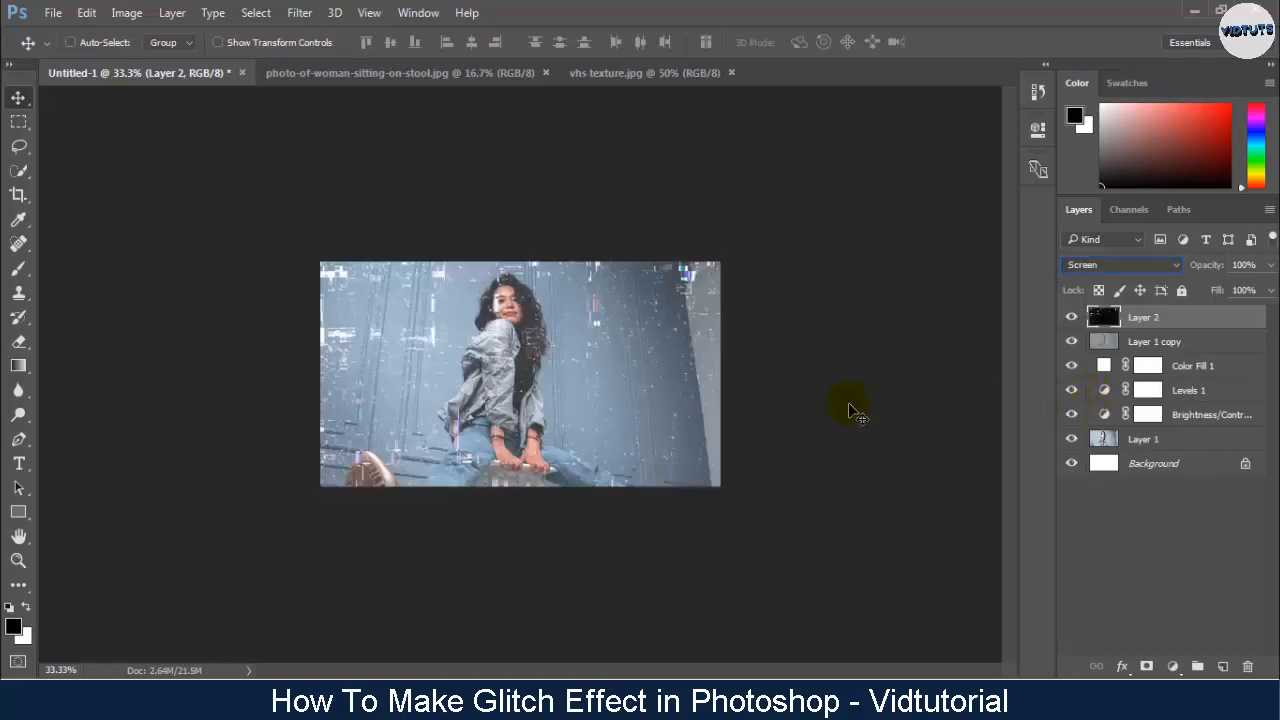
pyautogui.moveTo(668, 403); pyautogui.dragTo(624, 418)
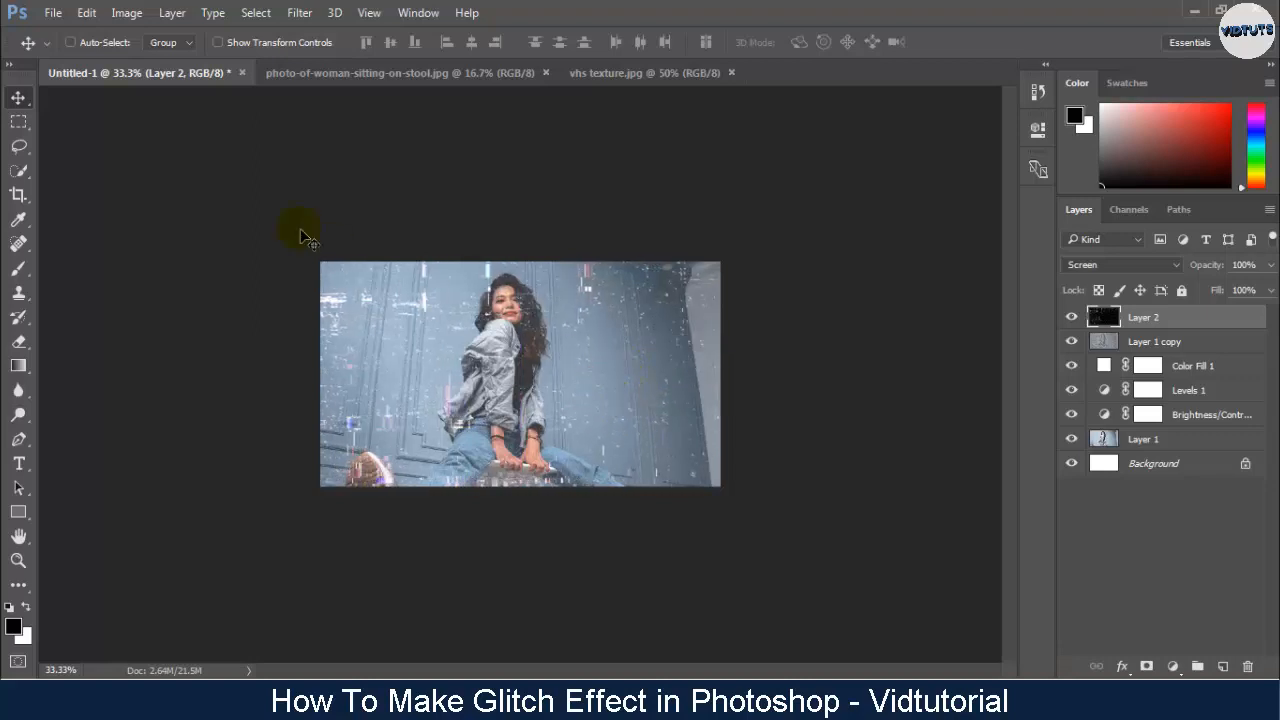
# - Open 1.jpg and bring its camera viewfinder image into Untitled-1 as a new layer centred on the canvas
pyautogui.click(53, 12)
pyautogui.click(68, 49)
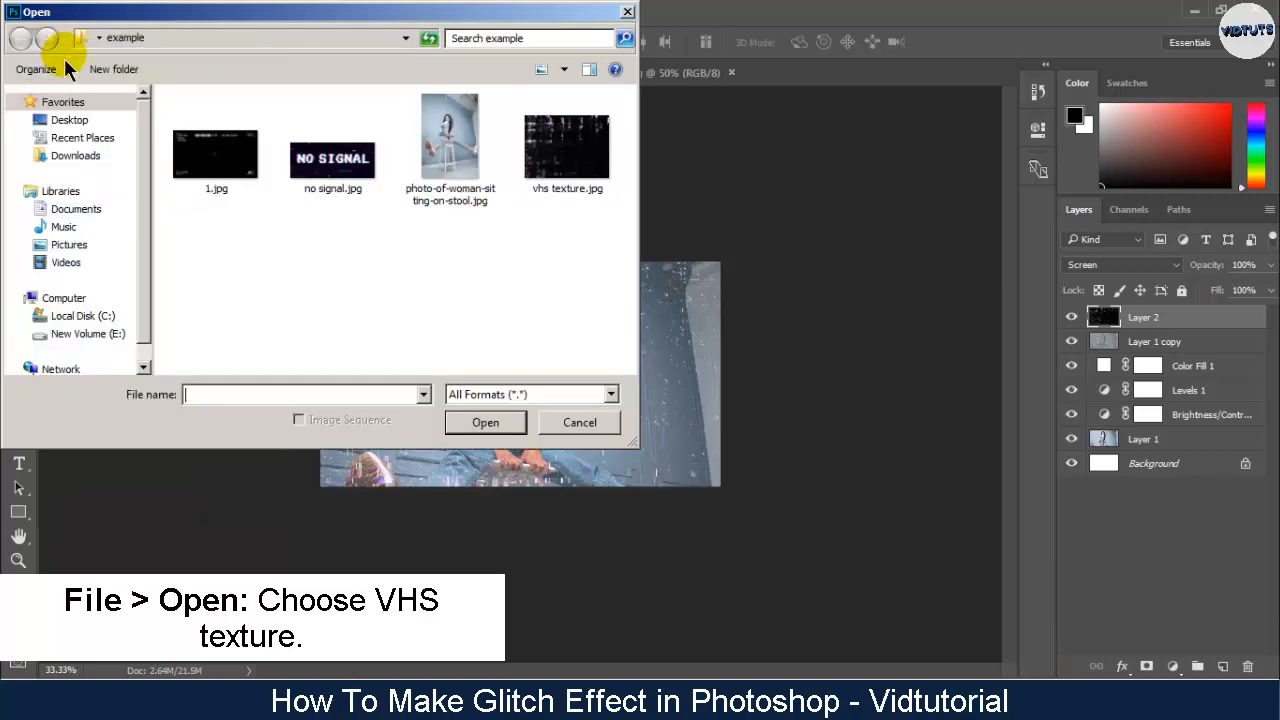
pyautogui.doubleClick(218, 157)
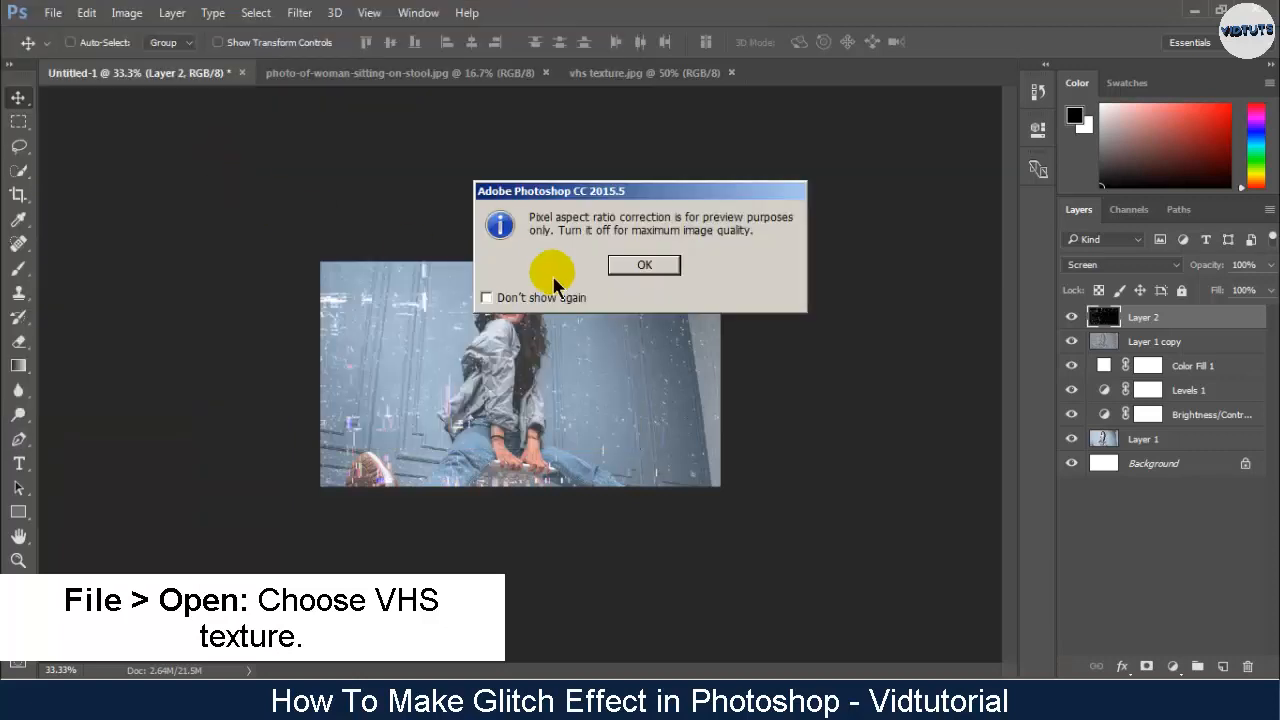
pyautogui.click(647, 266)
pyautogui.moveTo(563, 327); pyautogui.dragTo(556, 393)
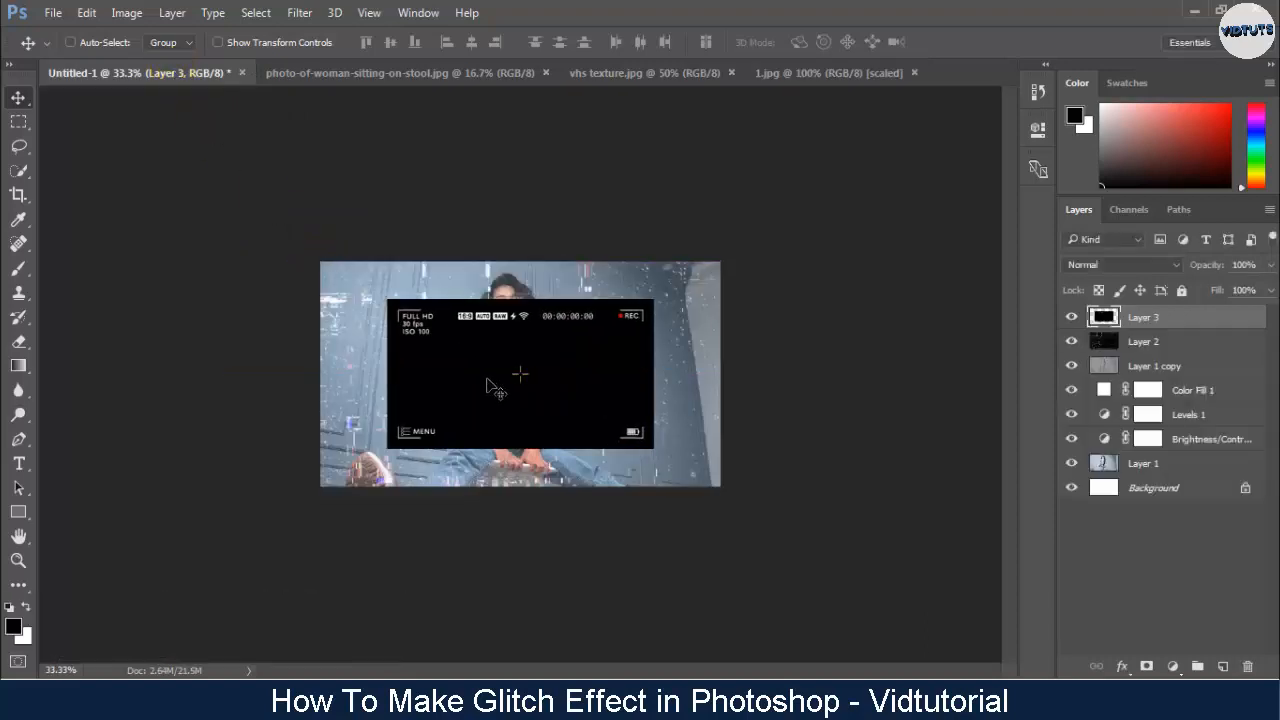
# - Enlarge the camera viewfinder layer from its corners until it fills the canvas
pyautogui.hotkey('ctrl', 't')
pyautogui.moveTo(394, 442); pyautogui.dragTo(320, 486)
pyautogui.moveTo(655, 303); pyautogui.dragTo(724, 262)
pyautogui.click(816, 42)
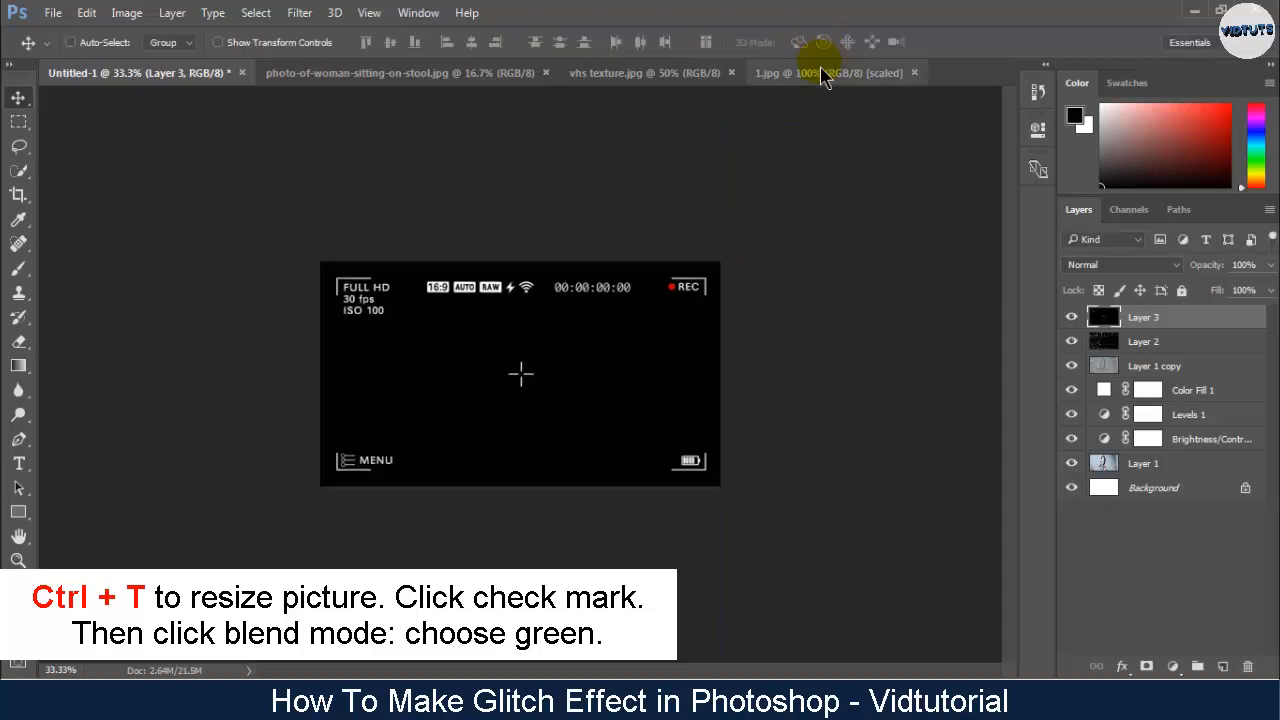
# - Set the camera viewfinder layer's blend mode to Screen
pyautogui.hotkey('ctrl', '+')
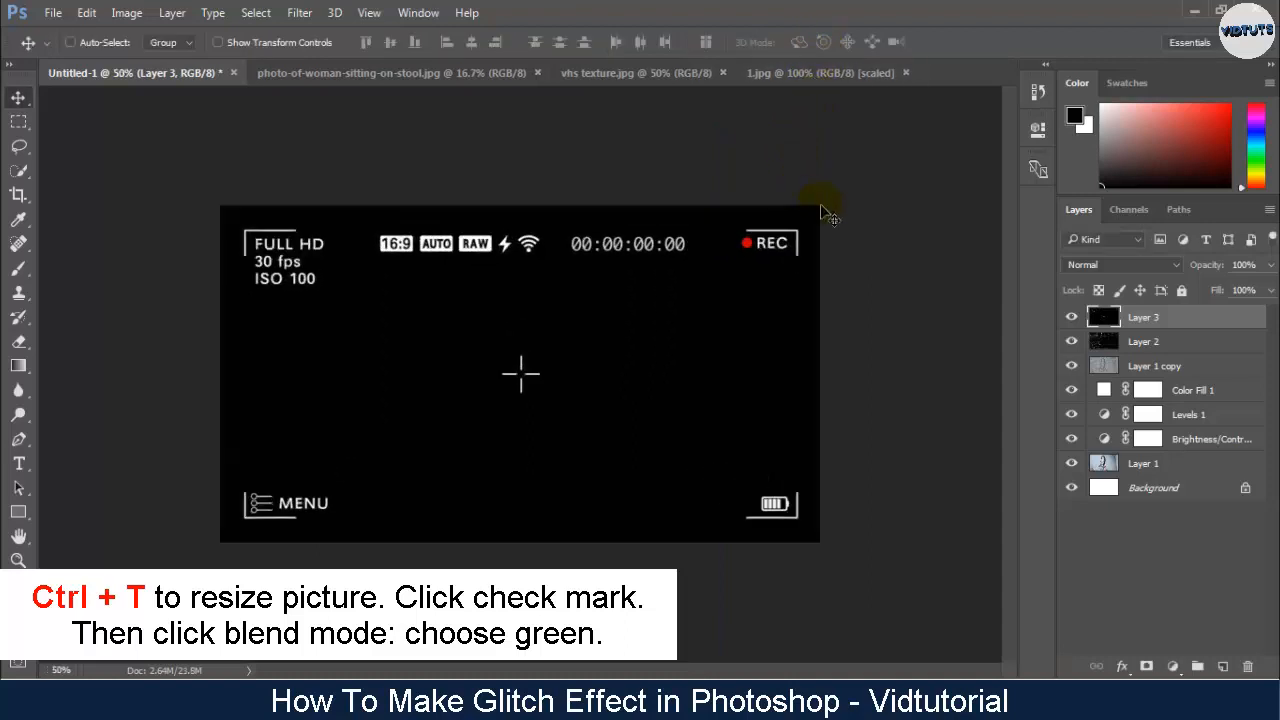
pyautogui.click(1085, 265)
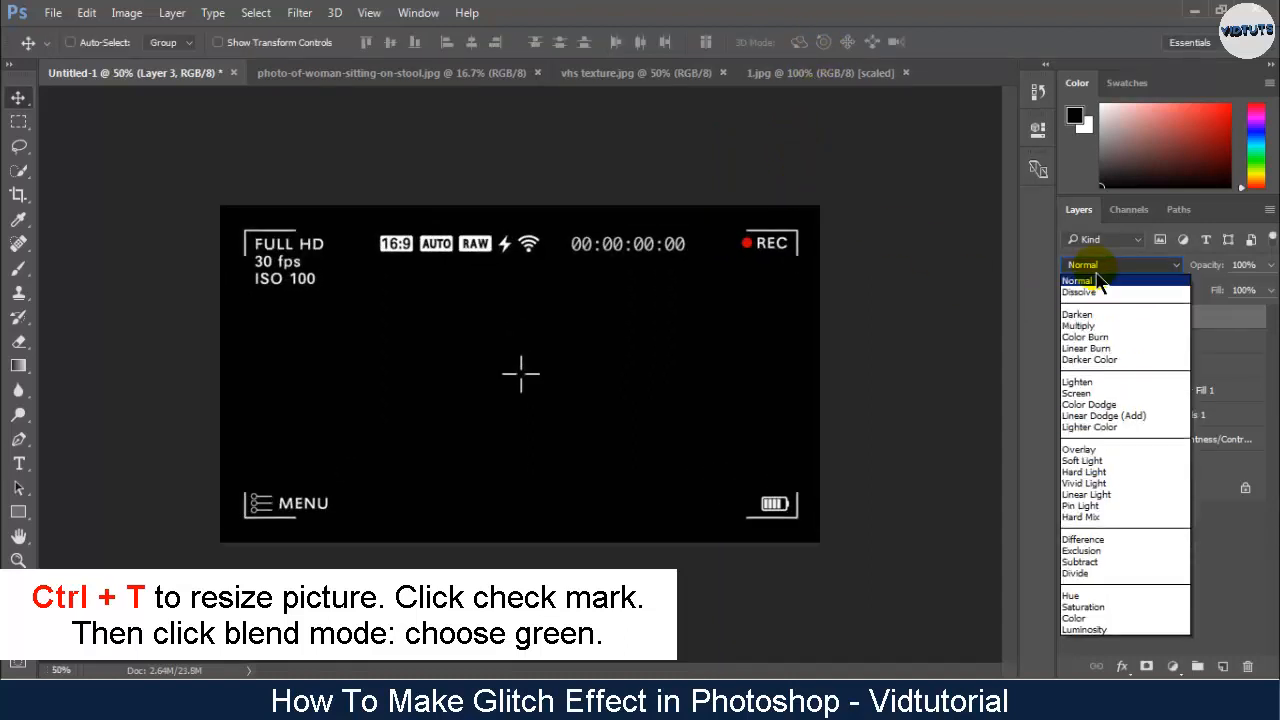
pyautogui.click(1078, 393)
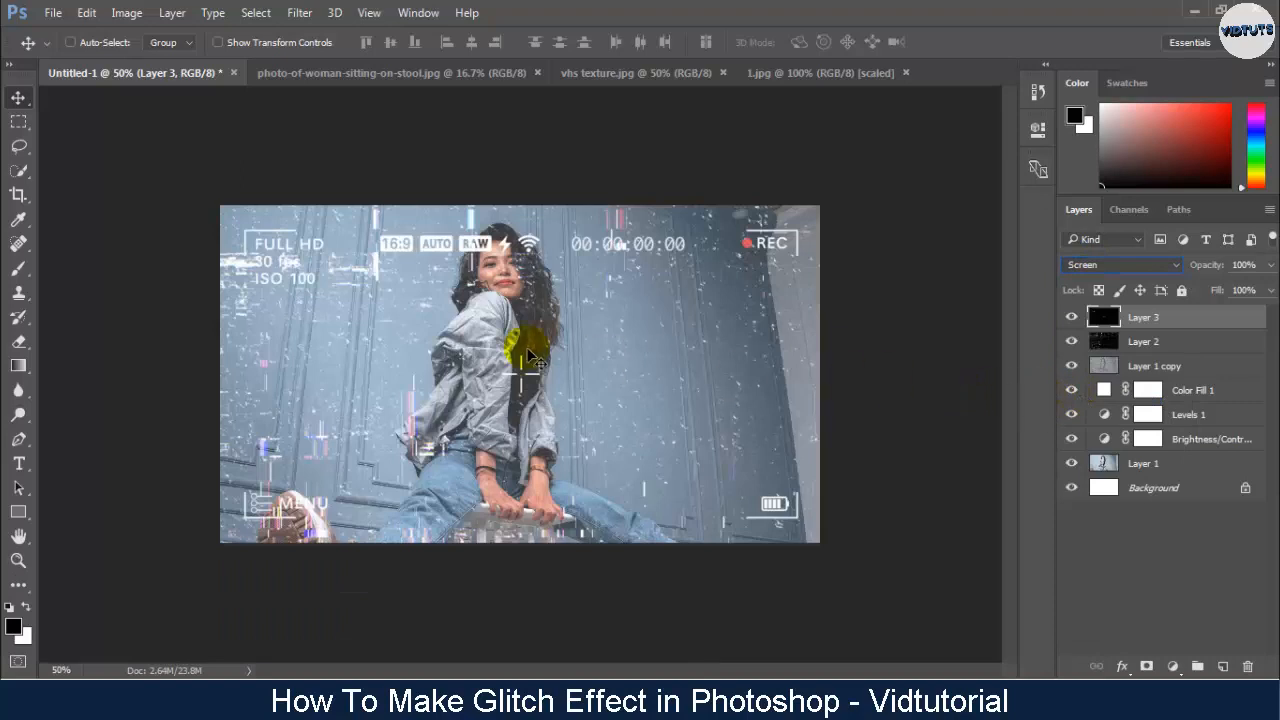
# - Stretch the camera viewfinder layer slightly past all canvas edges, to about 104.5% width and 108.6% height
pyautogui.hotkey('ctrl', 't')
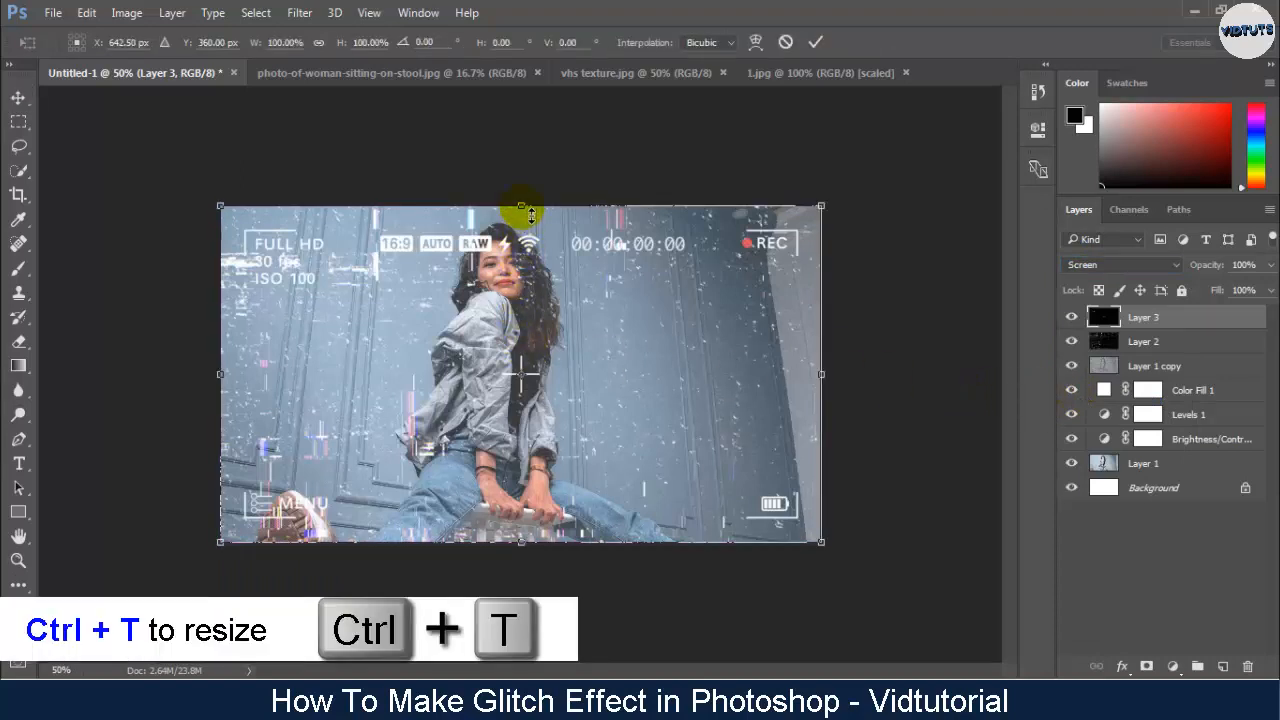
pyautogui.moveTo(521, 207); pyautogui.dragTo(521, 190)
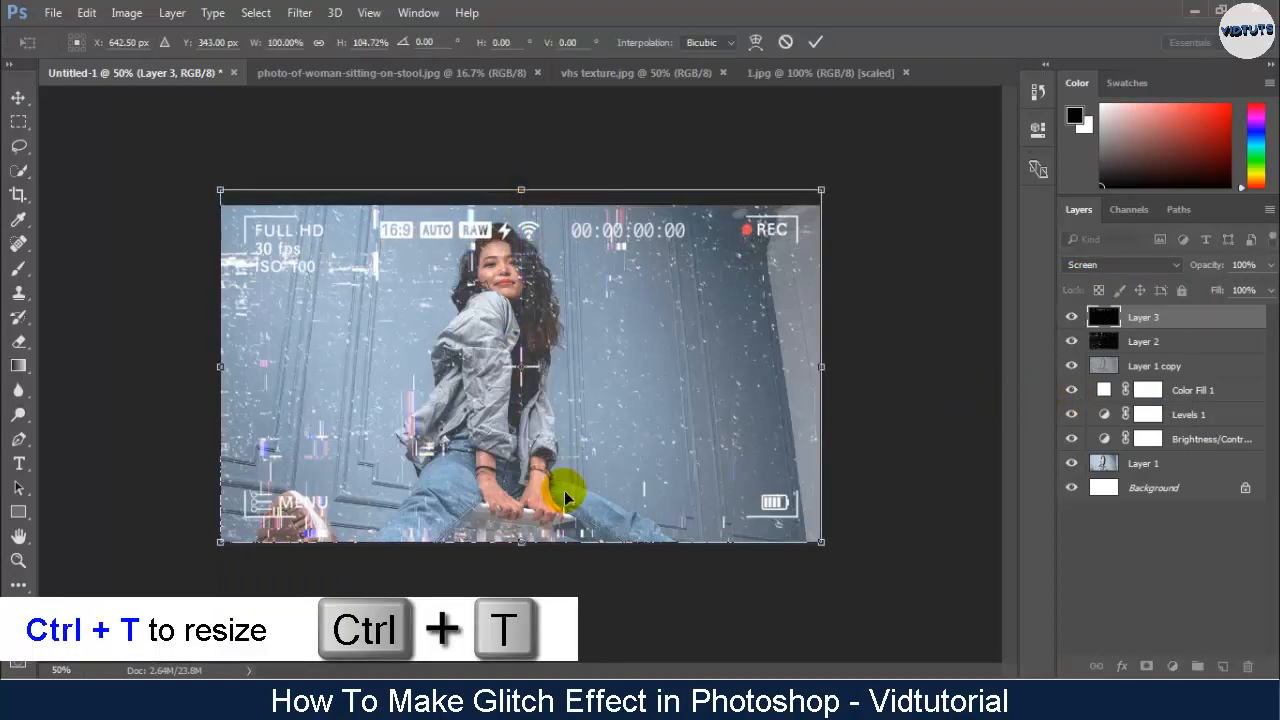
pyautogui.moveTo(521, 545); pyautogui.dragTo(520, 554)
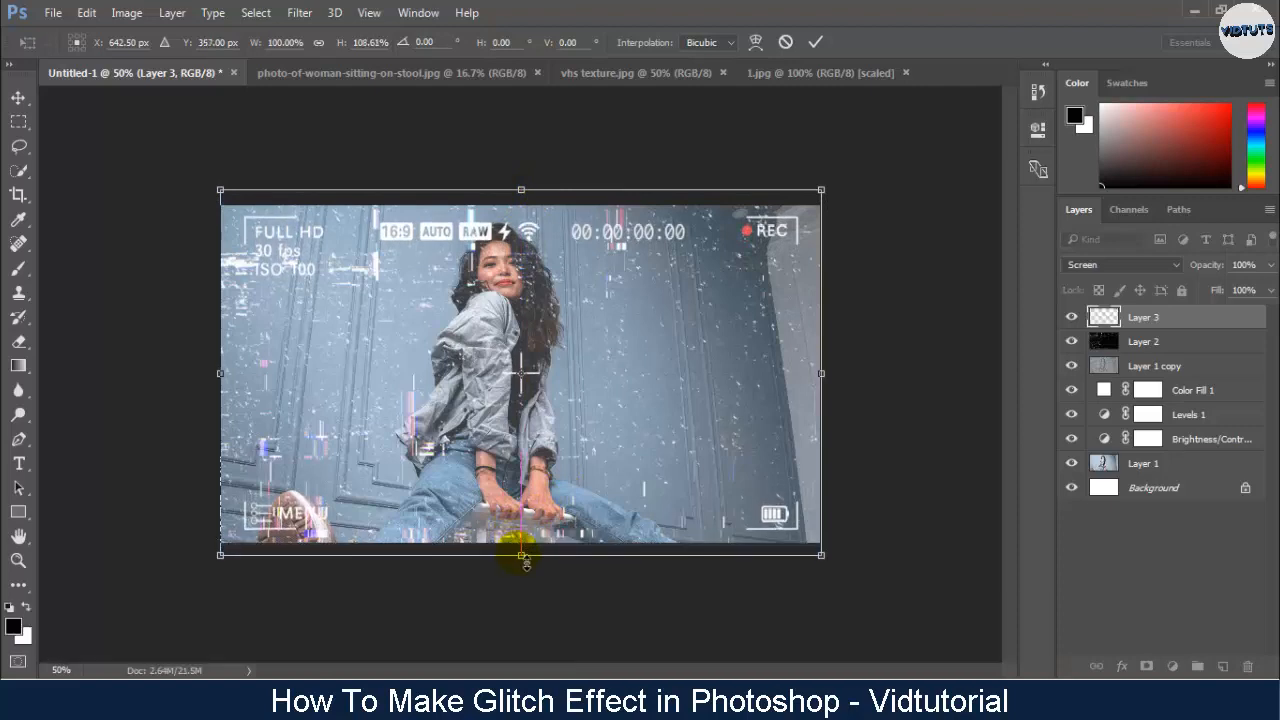
pyautogui.moveTo(826, 381); pyautogui.dragTo(834, 373)
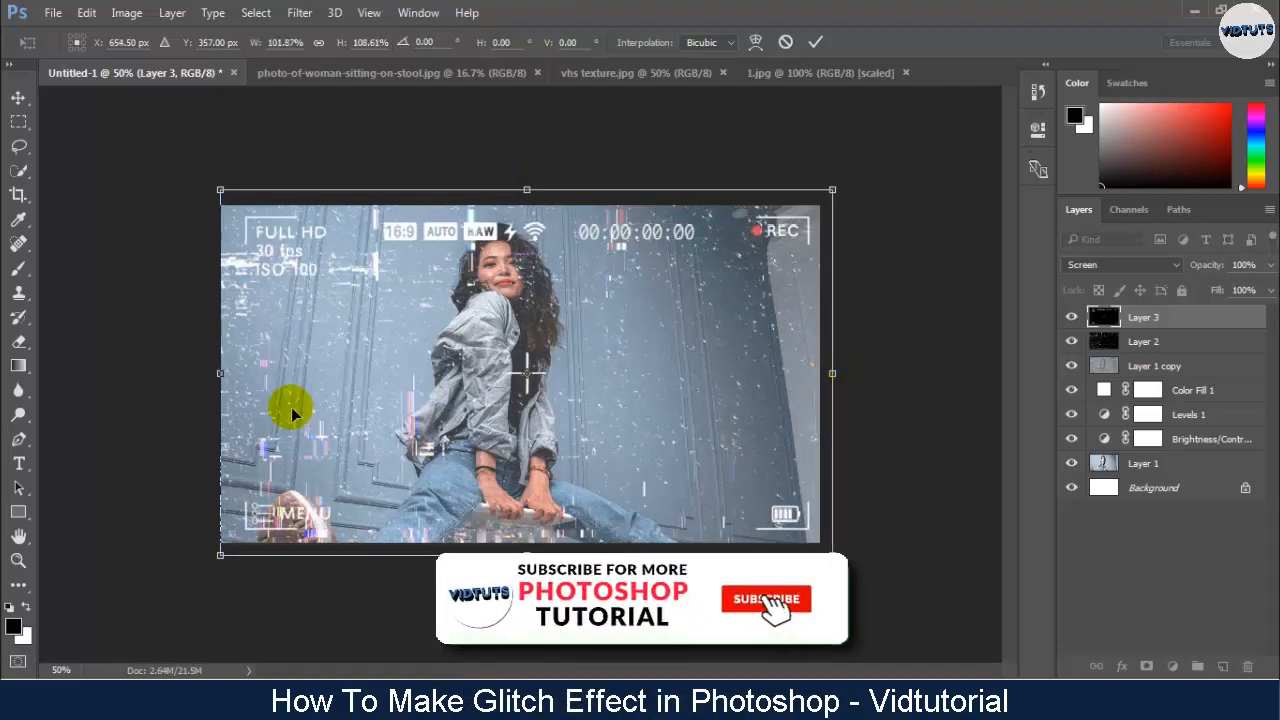
pyautogui.moveTo(221, 375); pyautogui.dragTo(206, 366)
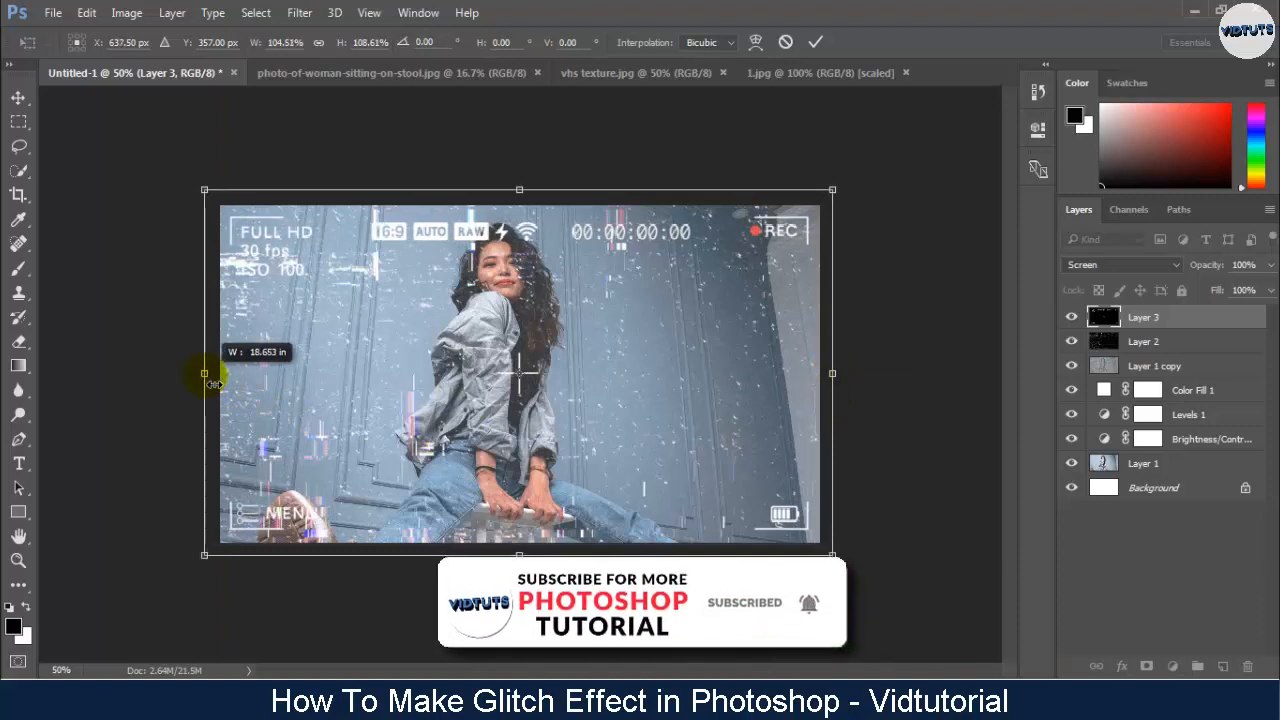
pyautogui.click(816, 42)
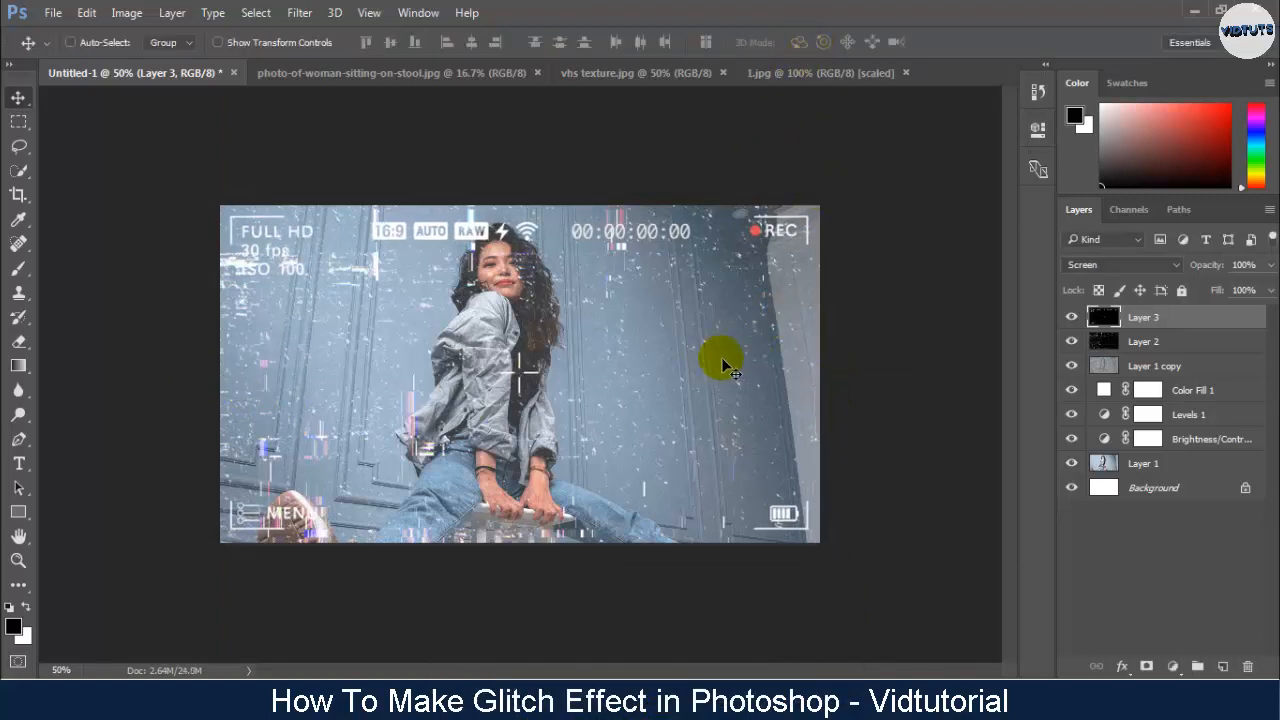
# - Open no signal.jpg and place its image in Untitled-1 as a new layer over the wall to the right of the woman
pyautogui.click(52, 12)
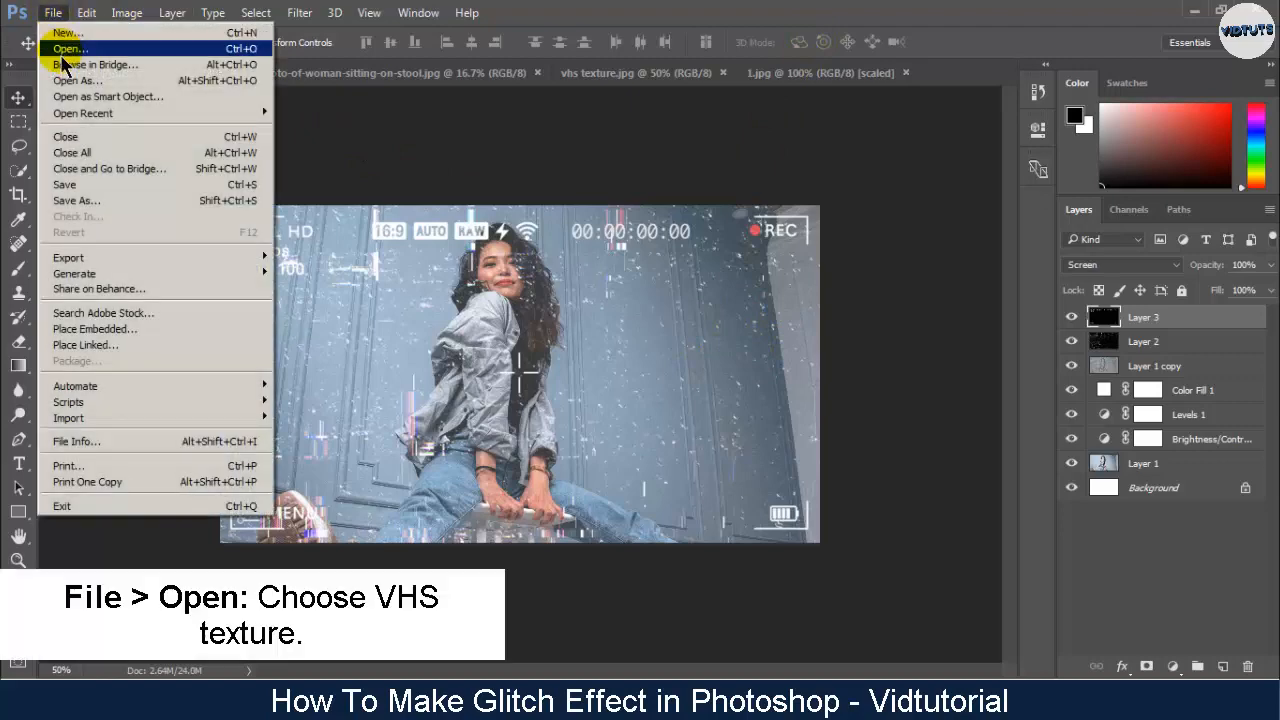
pyautogui.click(62, 48)
pyautogui.doubleClick(338, 188)
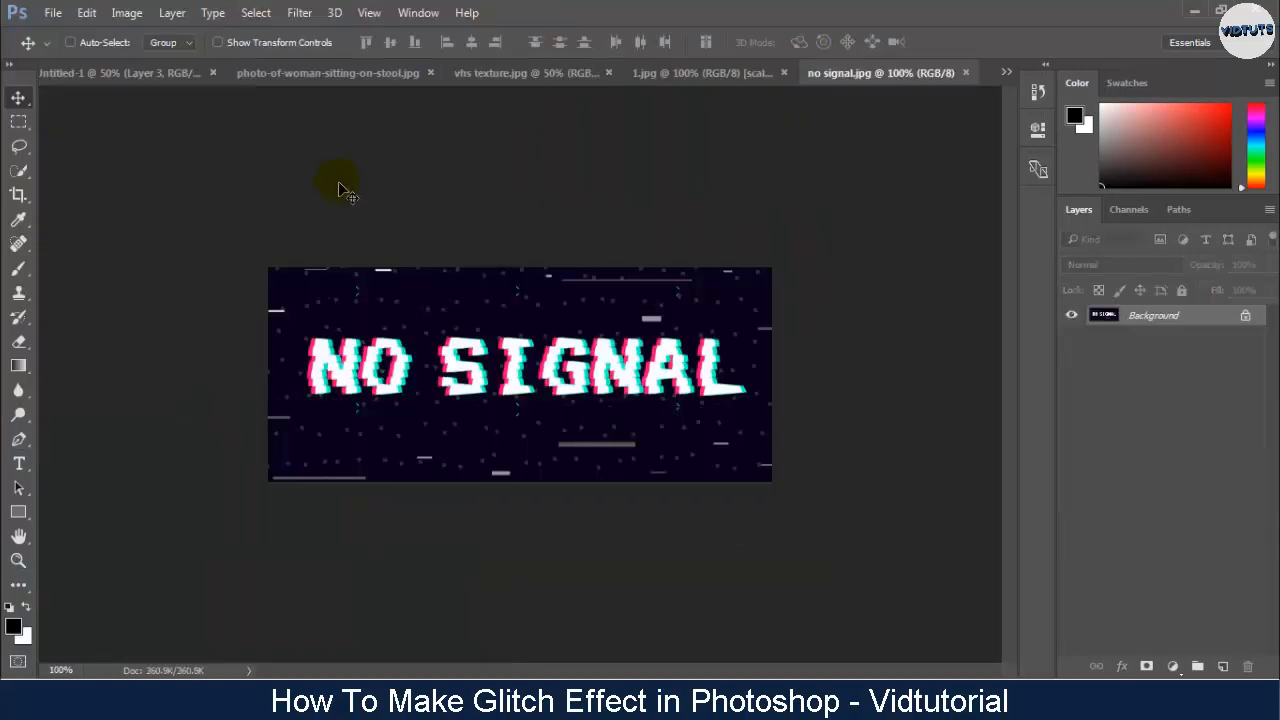
pyautogui.moveTo(425, 335); pyautogui.dragTo(655, 378)
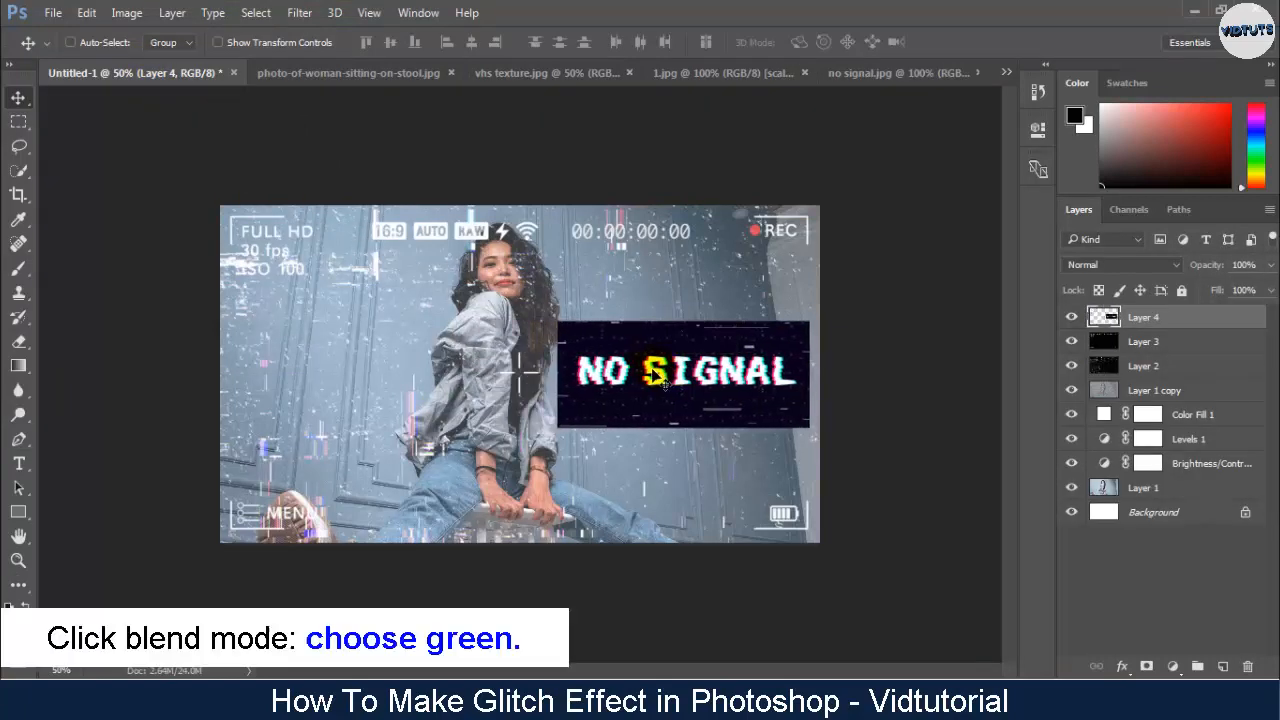
# - Set the NO SIGNAL layer's blend mode to Screen and erase the leftover background around its text
pyautogui.click(1108, 268)
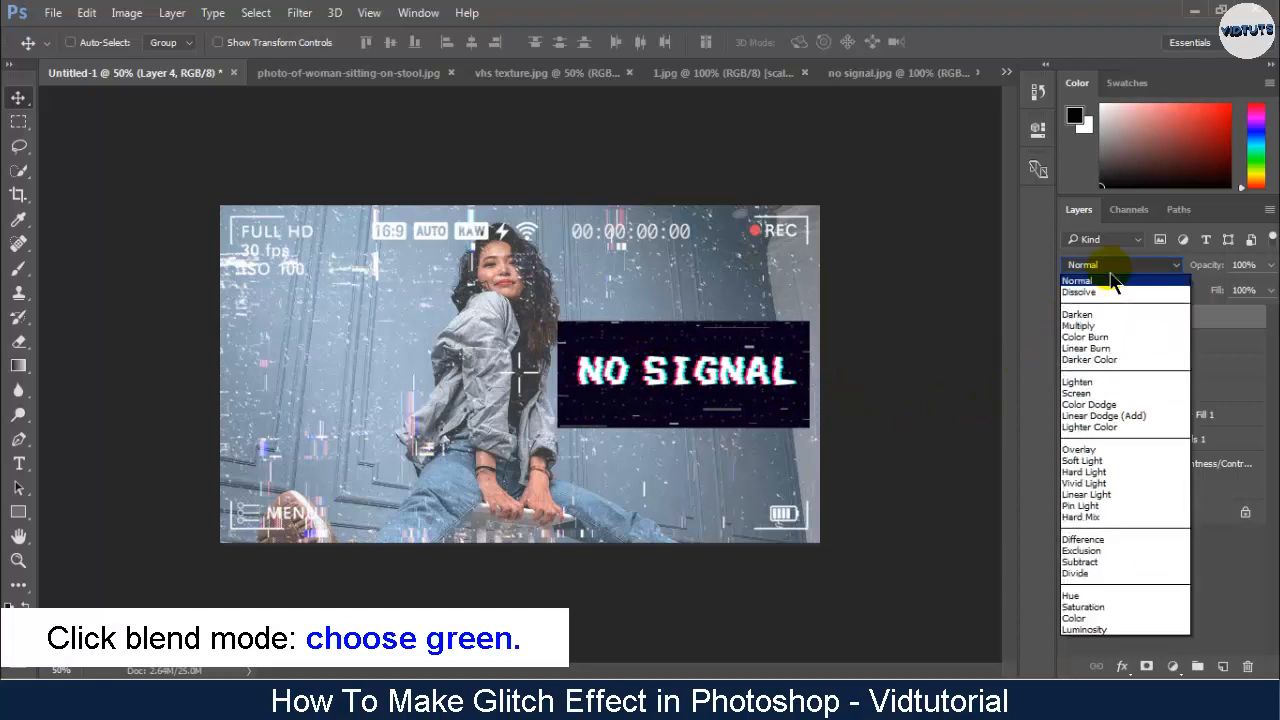
pyautogui.click(1100, 393)
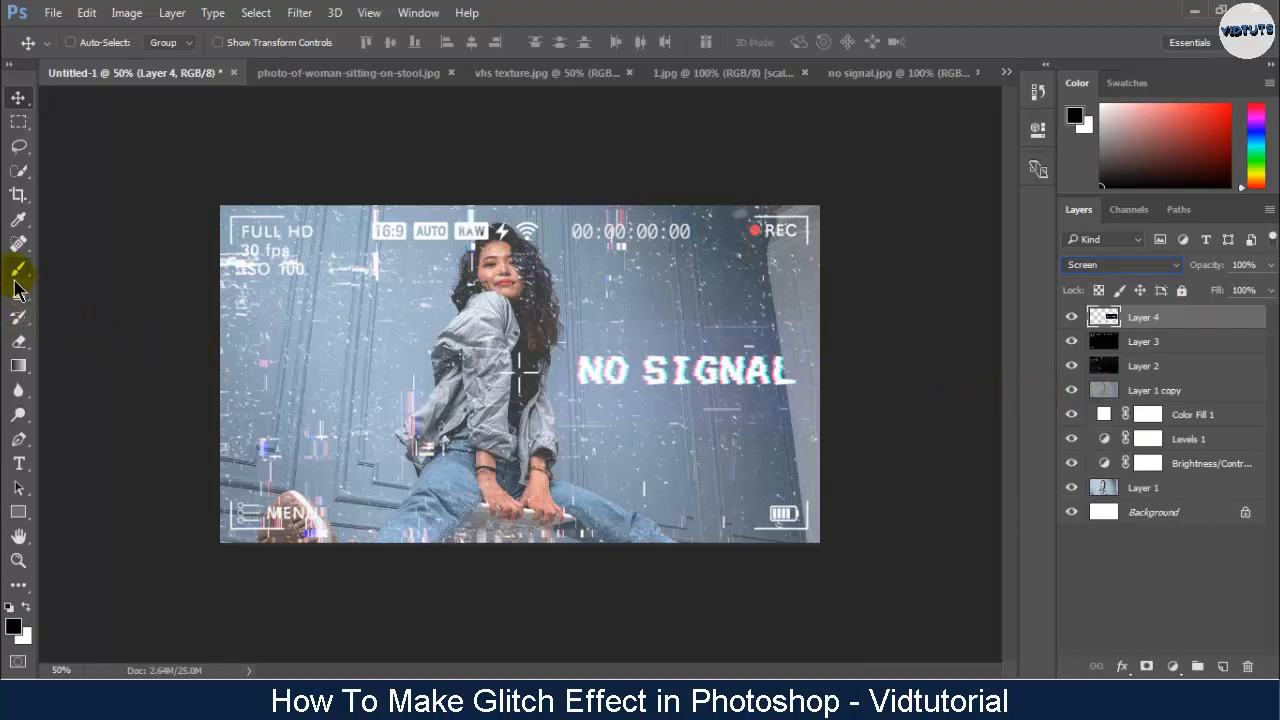
pyautogui.click(18, 341)
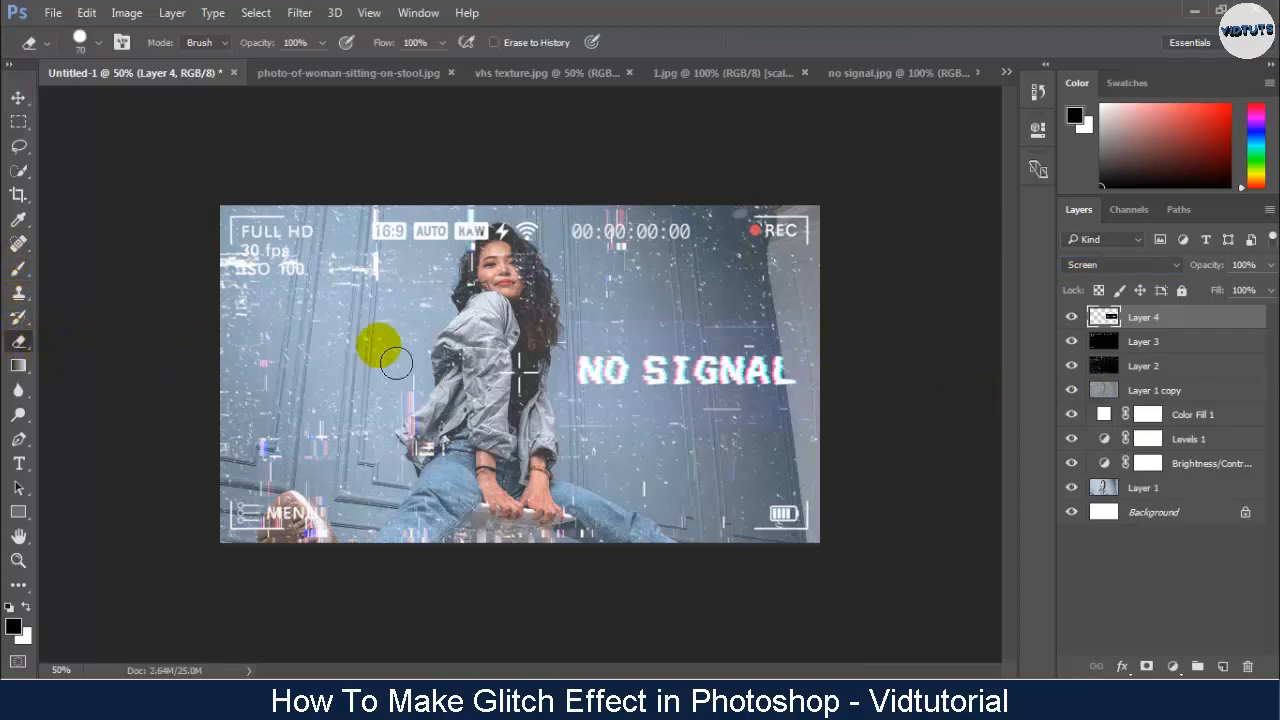
pyautogui.moveTo(608, 343)
pyautogui.mouseDown()
pyautogui.moveTo(827, 344)
pyautogui.moveTo(822, 430)
pyautogui.moveTo(616, 439)
pyautogui.moveTo(573, 416)
pyautogui.moveTo(565, 387)
pyautogui.moveTo(597, 361)
pyautogui.moveTo(832, 360)
pyautogui.moveTo(851, 413)
pyautogui.moveTo(819, 428)
pyautogui.moveTo(638, 442)
pyautogui.moveTo(806, 390)
pyautogui.mouseUp()
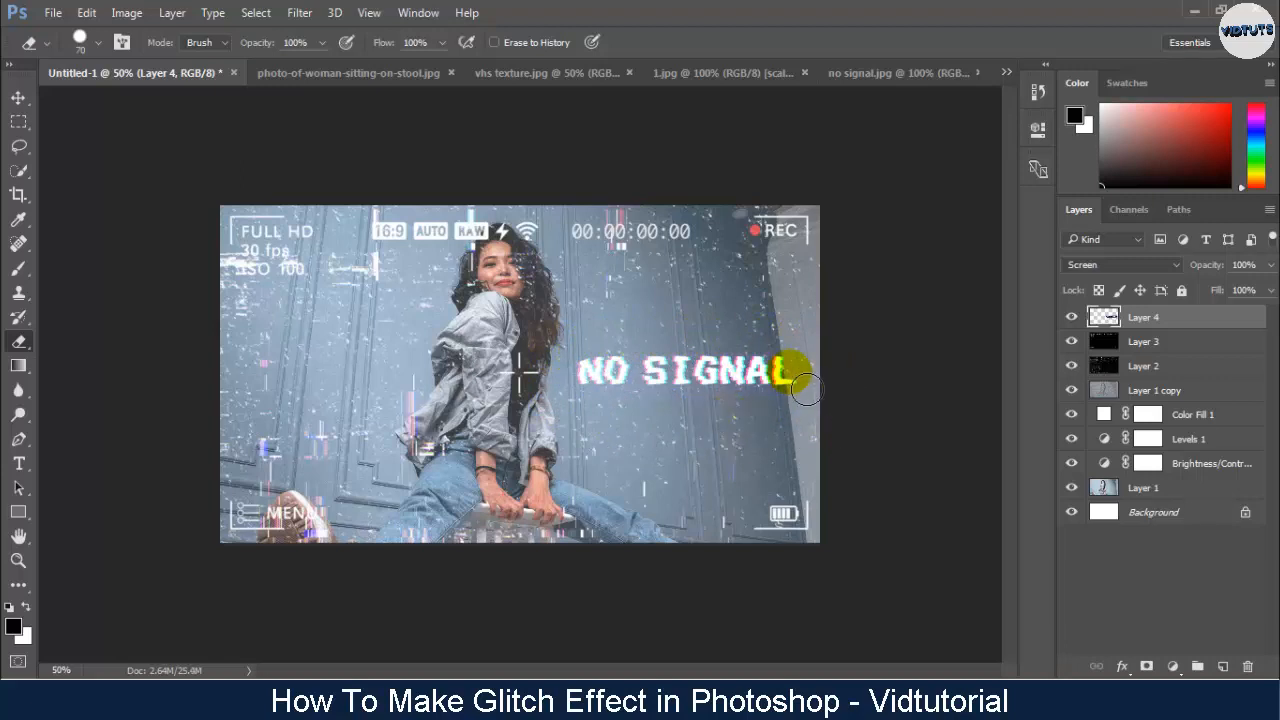
# - Add a solid color fill layer in purple #502479 above all other layers
pyautogui.click(1175, 668)
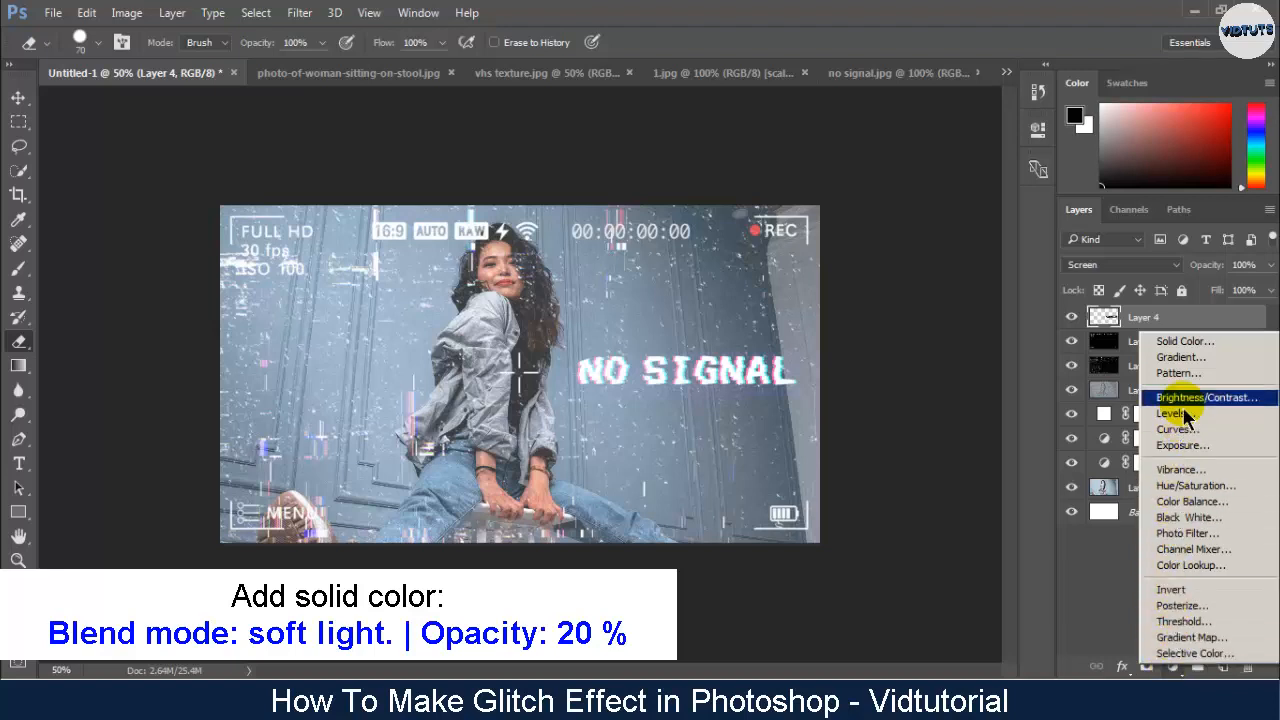
pyautogui.click(1190, 342)
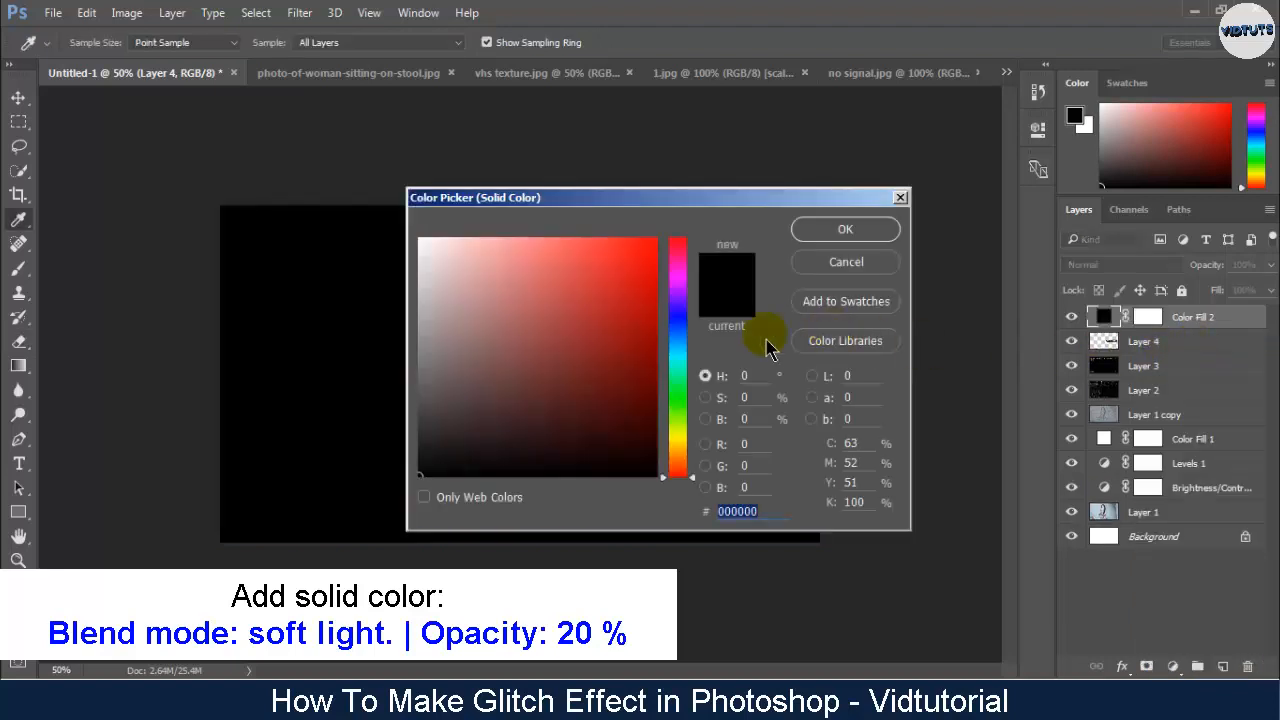
pyautogui.moveTo(678, 322)
pyautogui.mouseDown()
pyautogui.moveTo(654, 251)
pyautogui.moveTo(586, 363)
pyautogui.mouseUp()
pyautogui.click(815, 229)
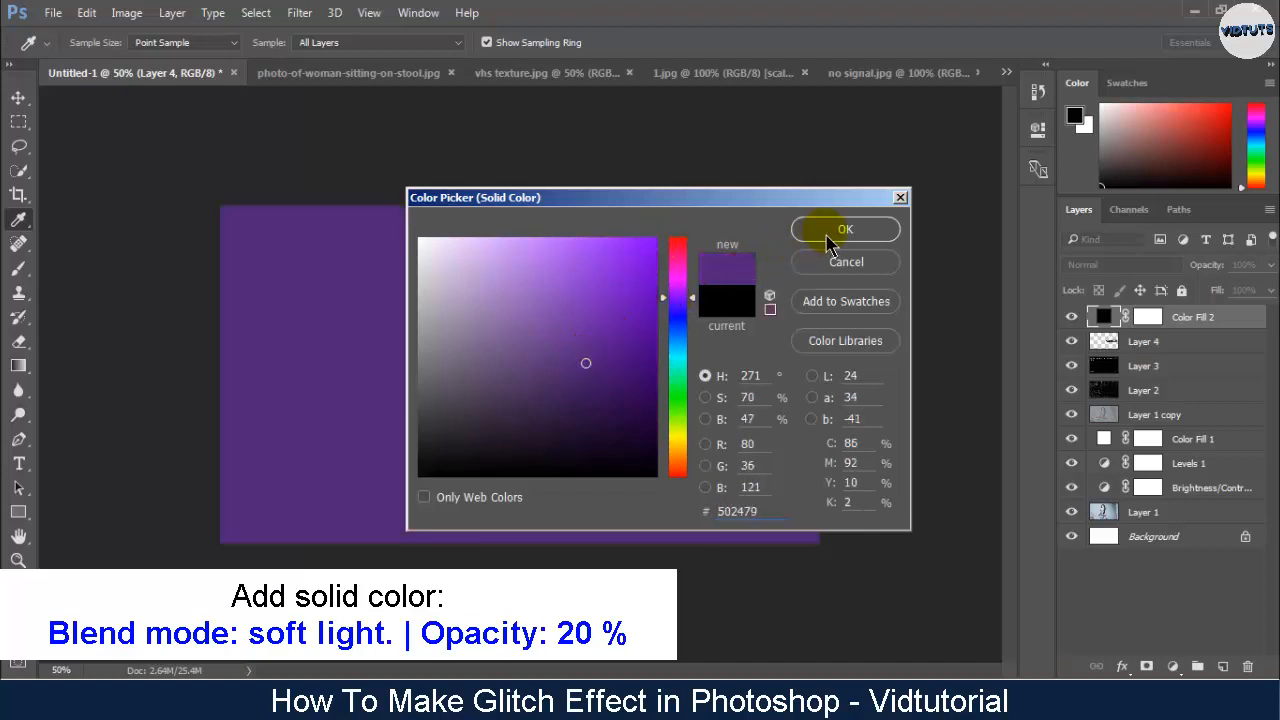
pyautogui.press('e')
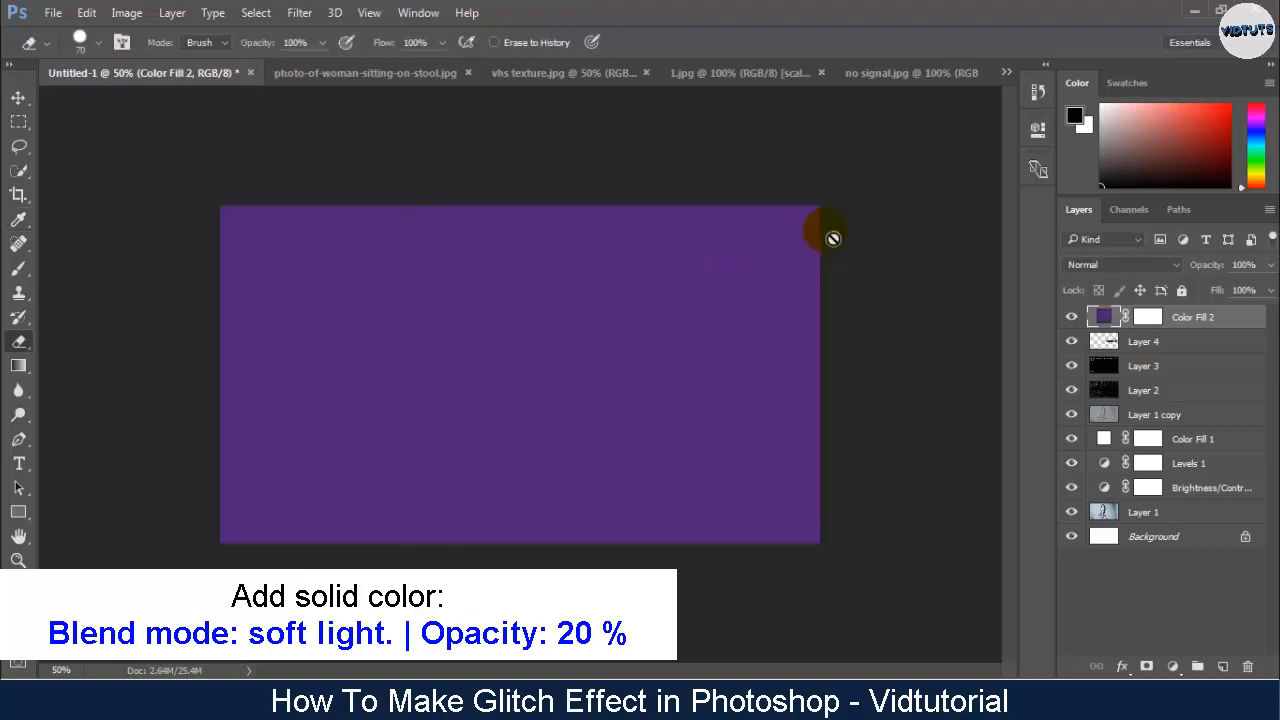
# - Set the purple fill layer's blend mode to Soft Light and its opacity to 18%
pyautogui.click(1150, 266)
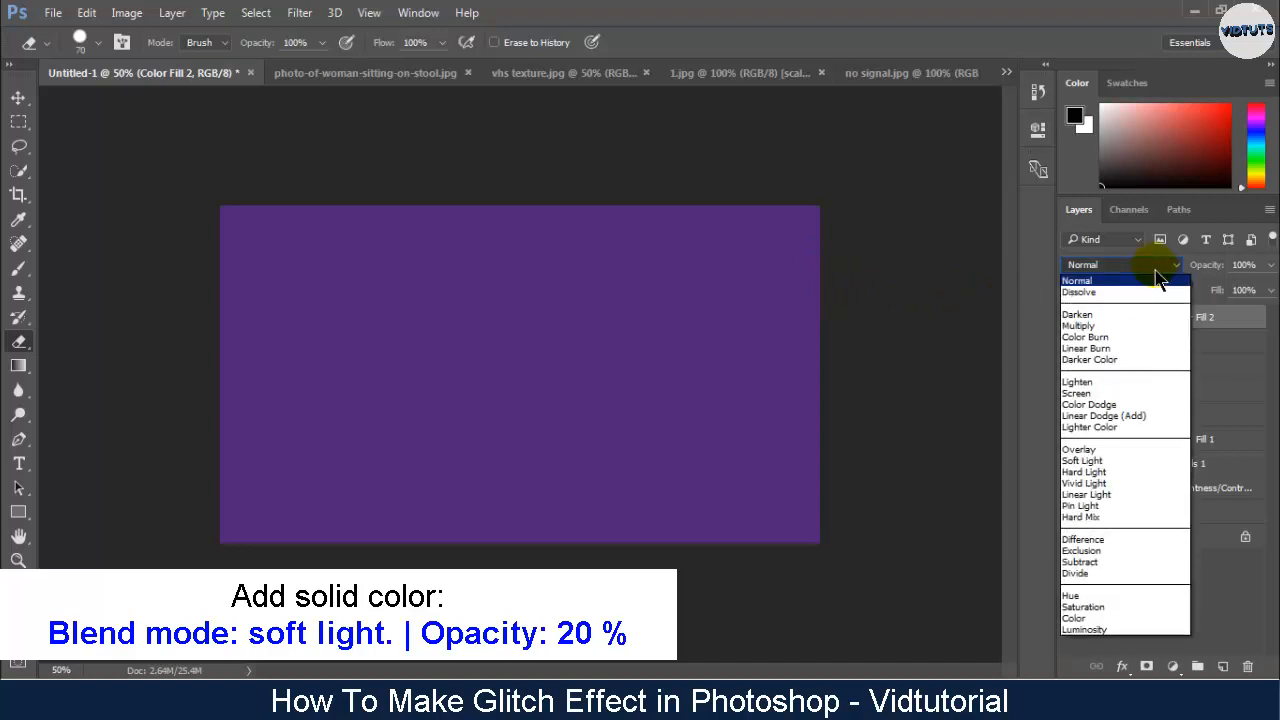
pyautogui.click(1114, 462)
pyautogui.click(1270, 266)
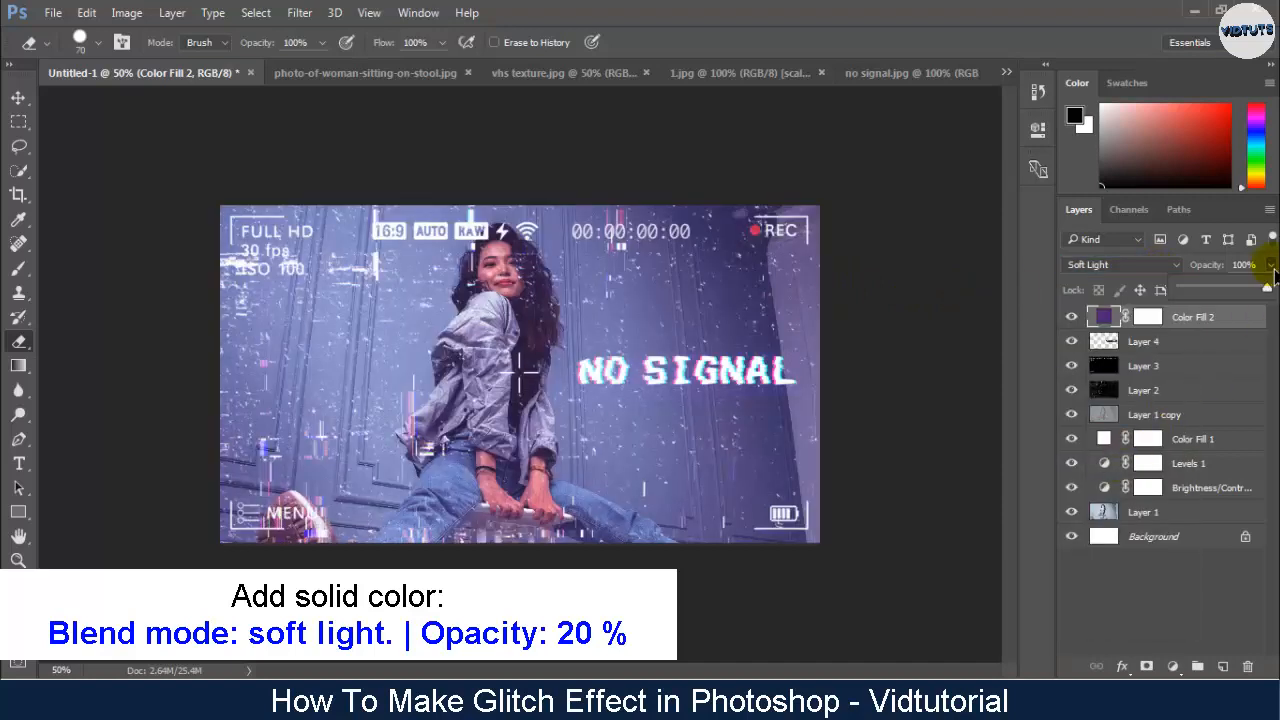
pyautogui.moveTo(1237, 296); pyautogui.dragTo(1204, 298)
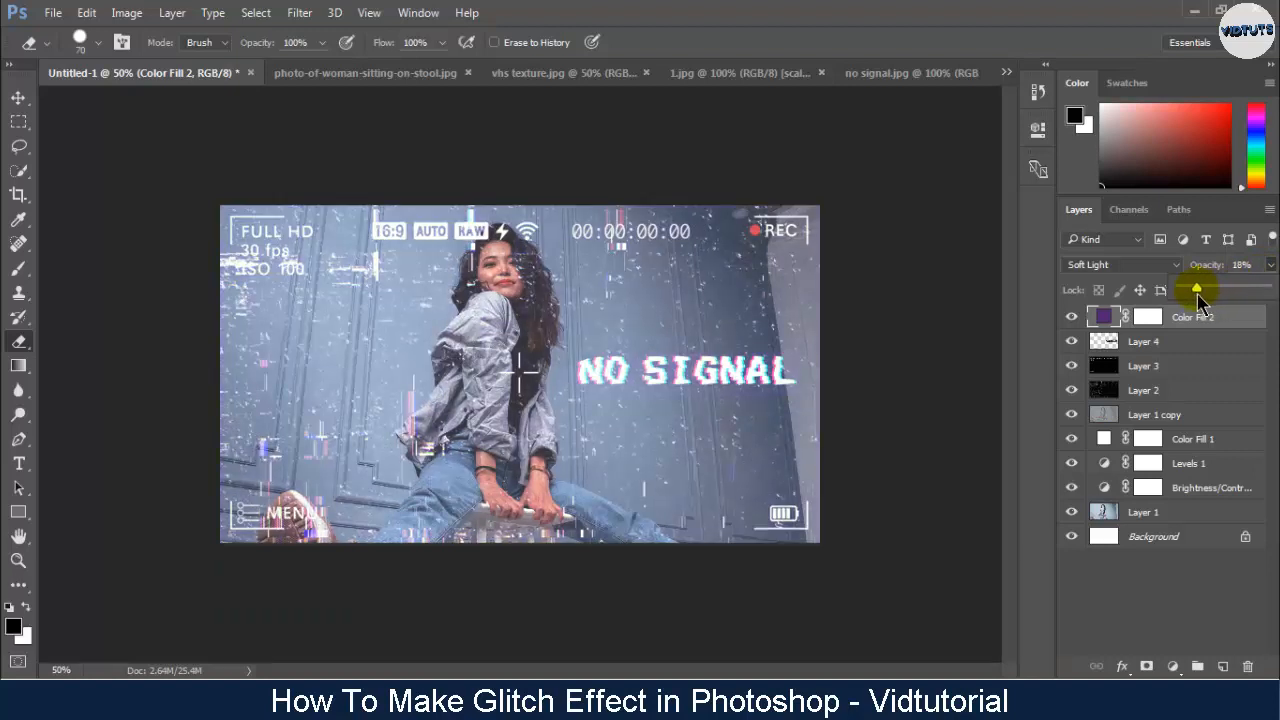
pyautogui.click(1200, 322)
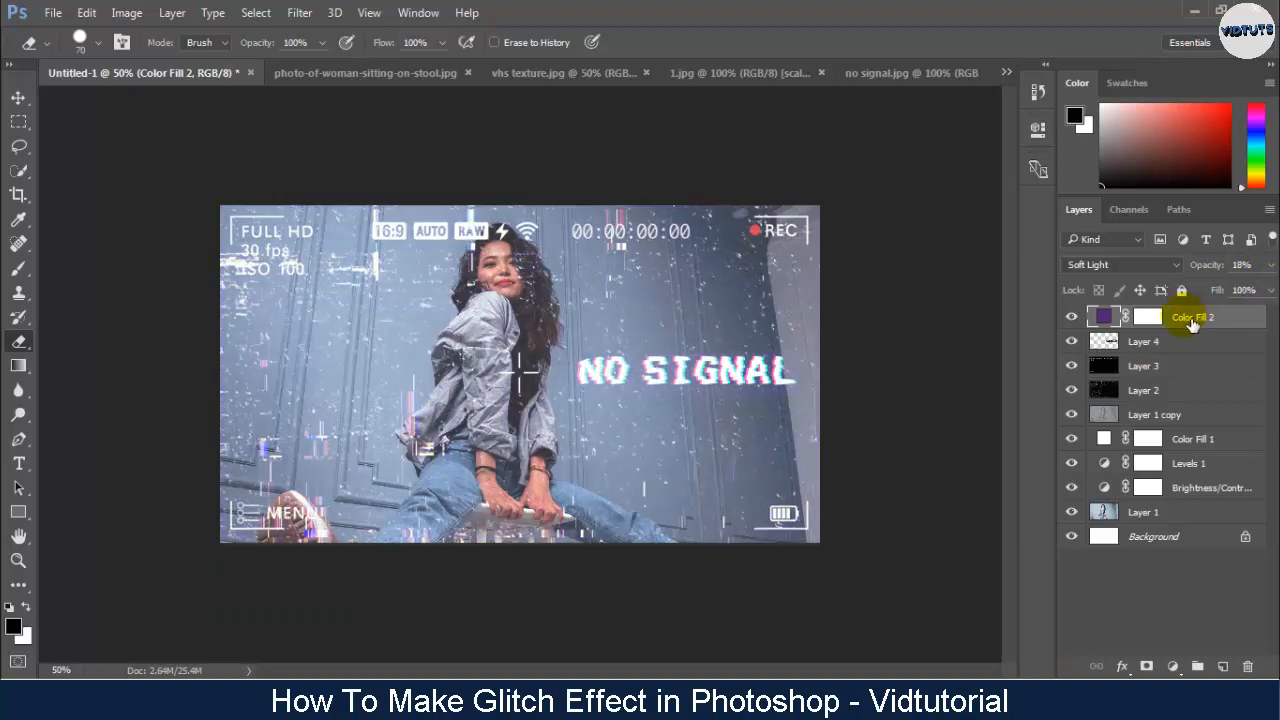
# - Duplicate the purple fill layer and change the copy's color to blue #242c79
pyautogui.rightClick(1192, 322)
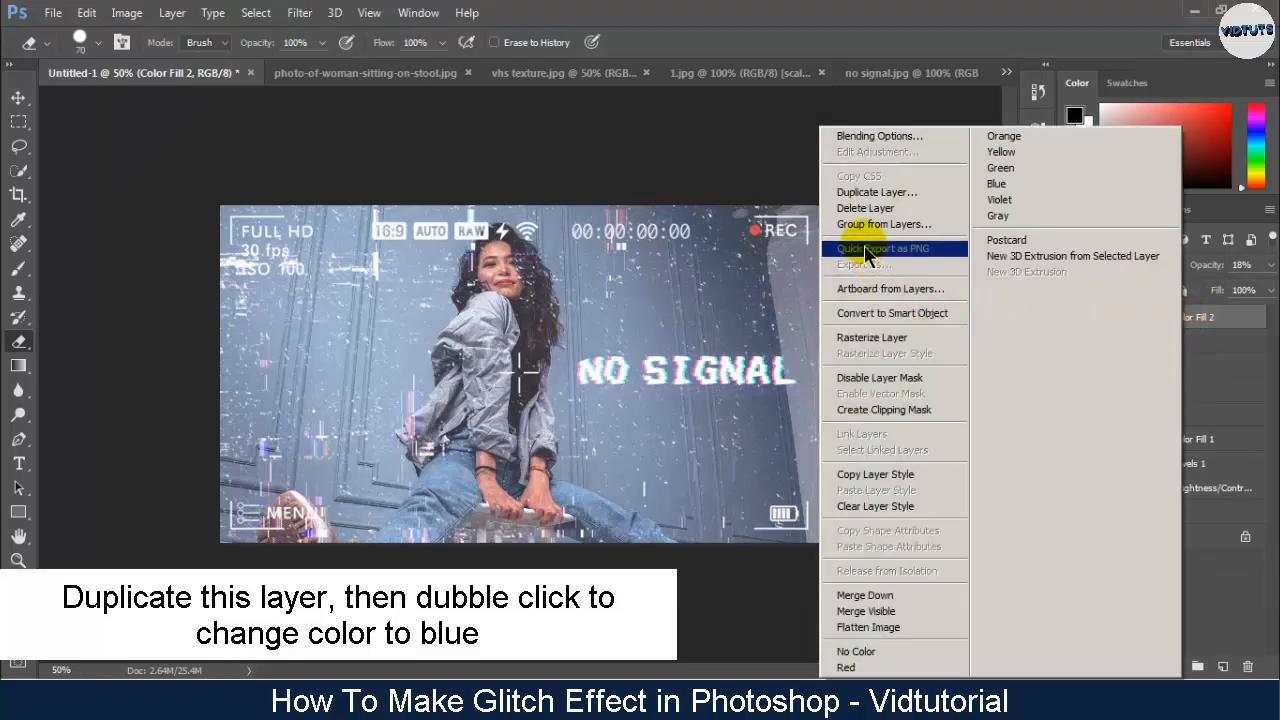
pyautogui.click(893, 195)
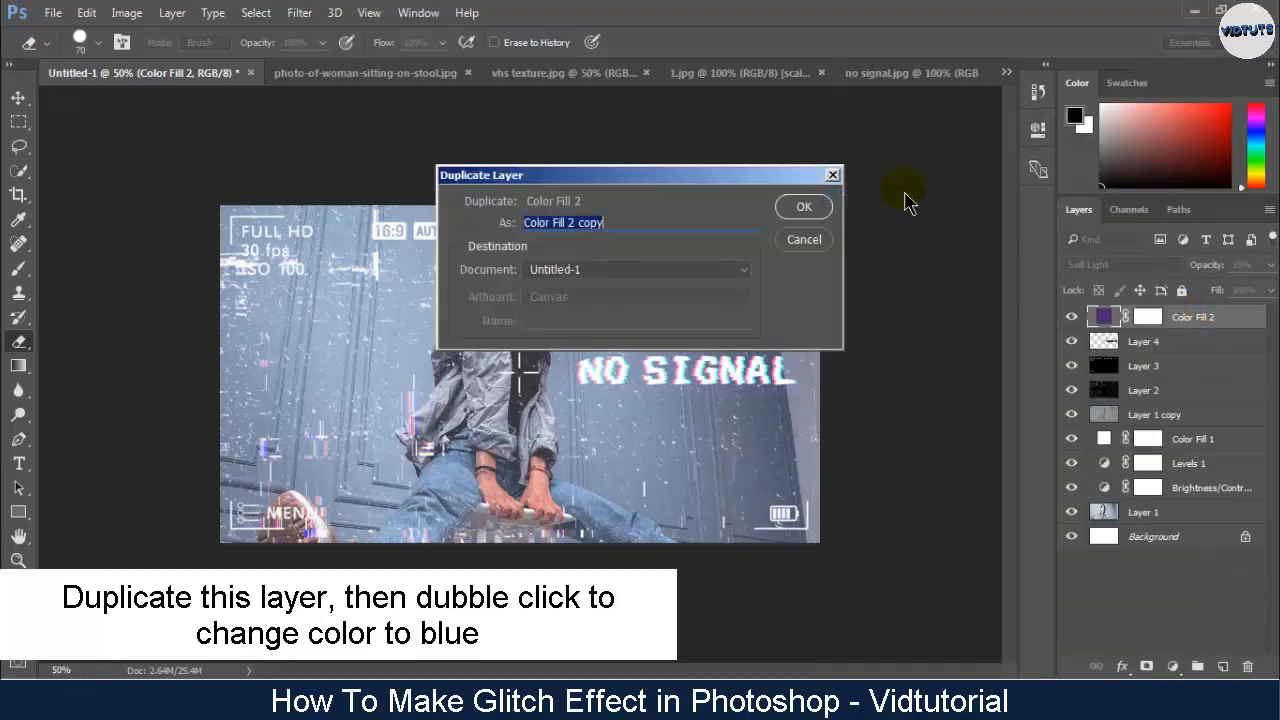
pyautogui.click(810, 208)
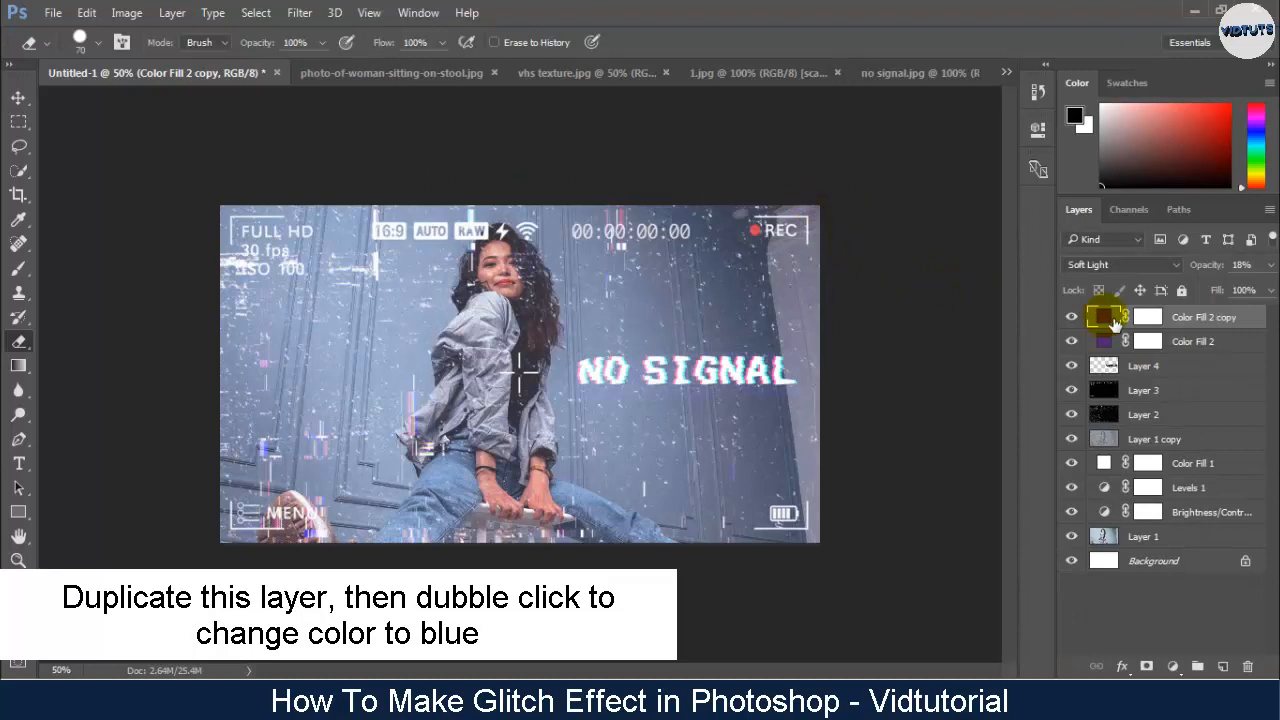
pyautogui.doubleClick(1114, 325)
pyautogui.moveTo(688, 296); pyautogui.dragTo(692, 322)
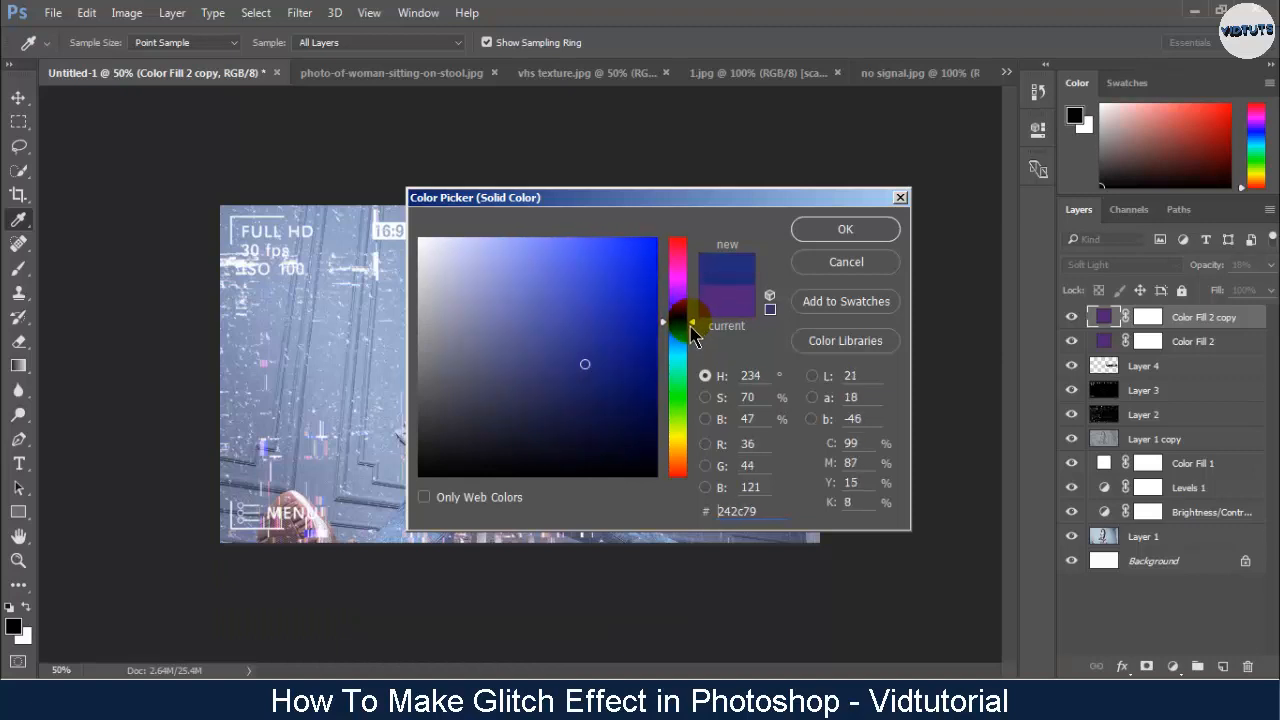
pyautogui.click(824, 229)
pyautogui.press('e')
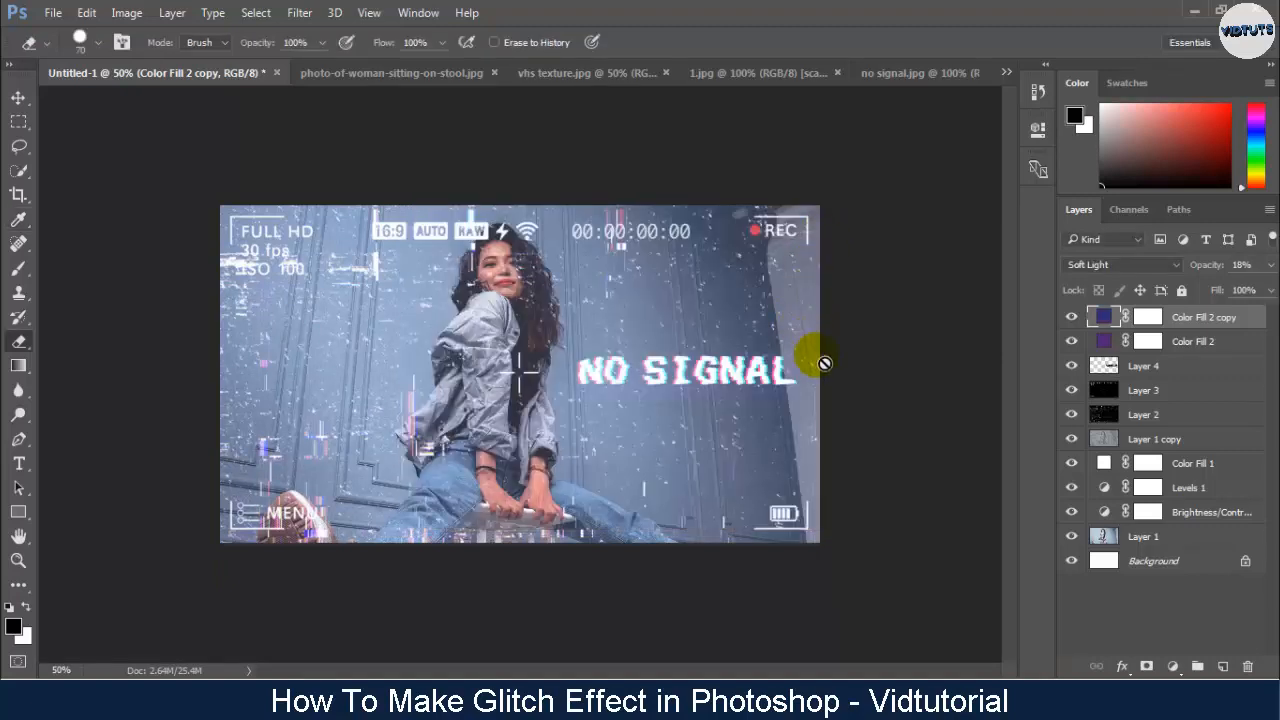
# - Duplicate Layer 1, the photo of the woman, and exclude the red channel from the copy's blending
pyautogui.click(1172, 541)
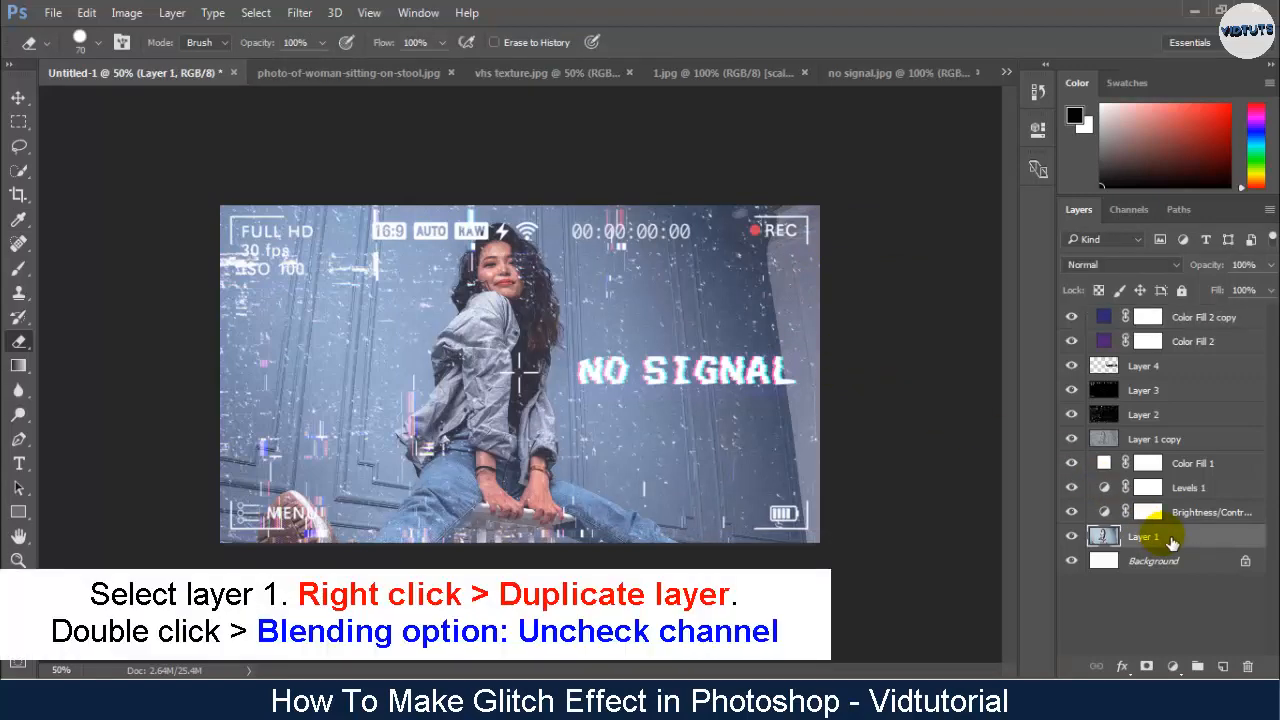
pyautogui.rightClick(1172, 541)
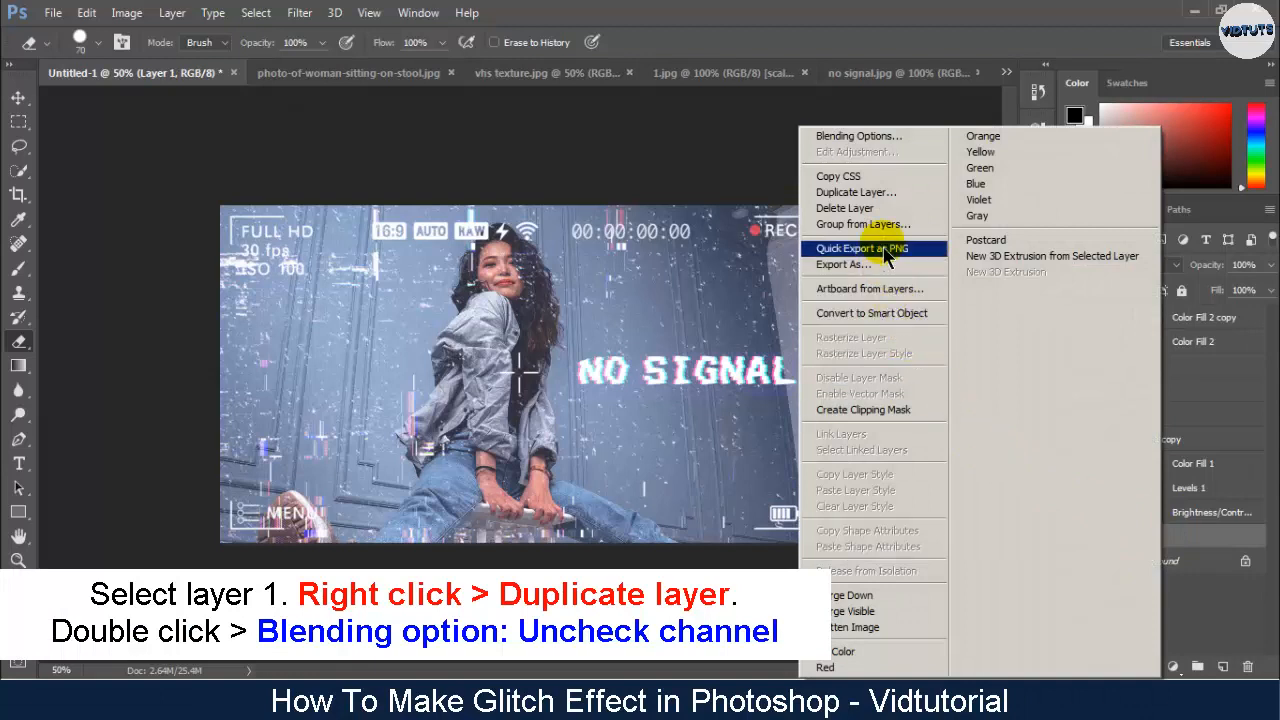
pyautogui.click(880, 196)
pyautogui.click(806, 206)
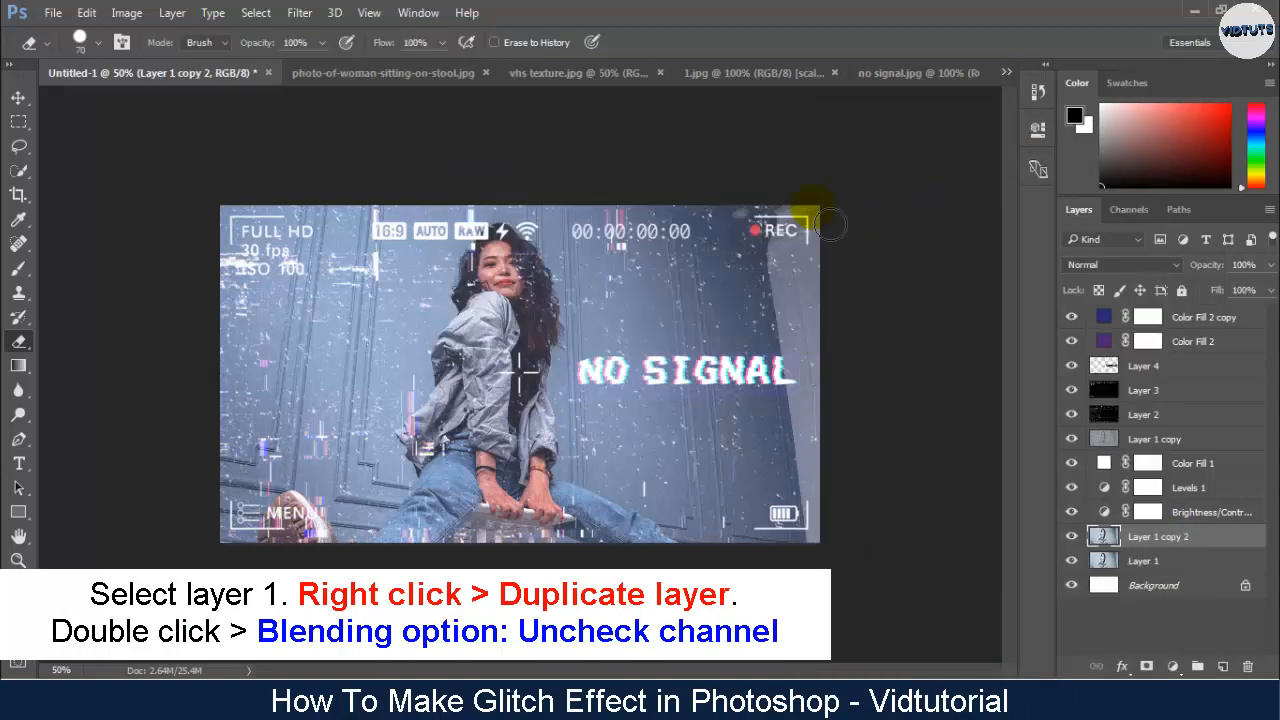
pyautogui.doubleClick(1105, 540)
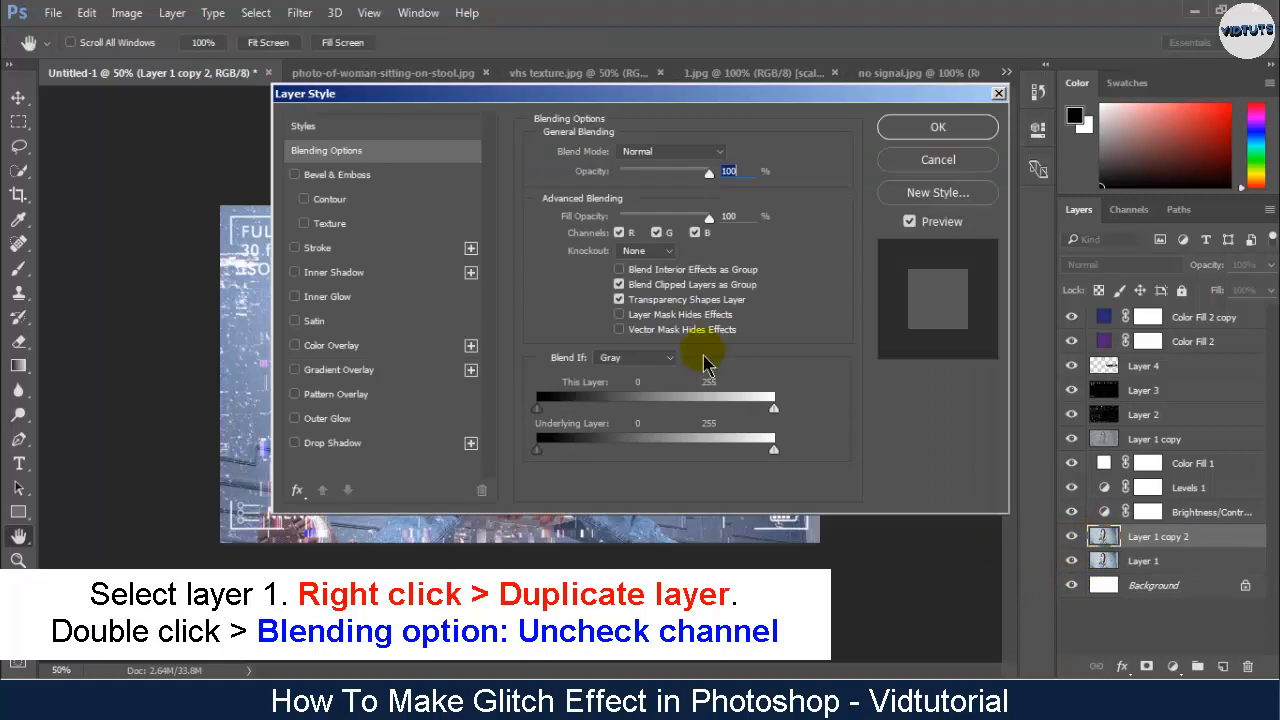
pyautogui.click(619, 233)
pyautogui.click(937, 127)
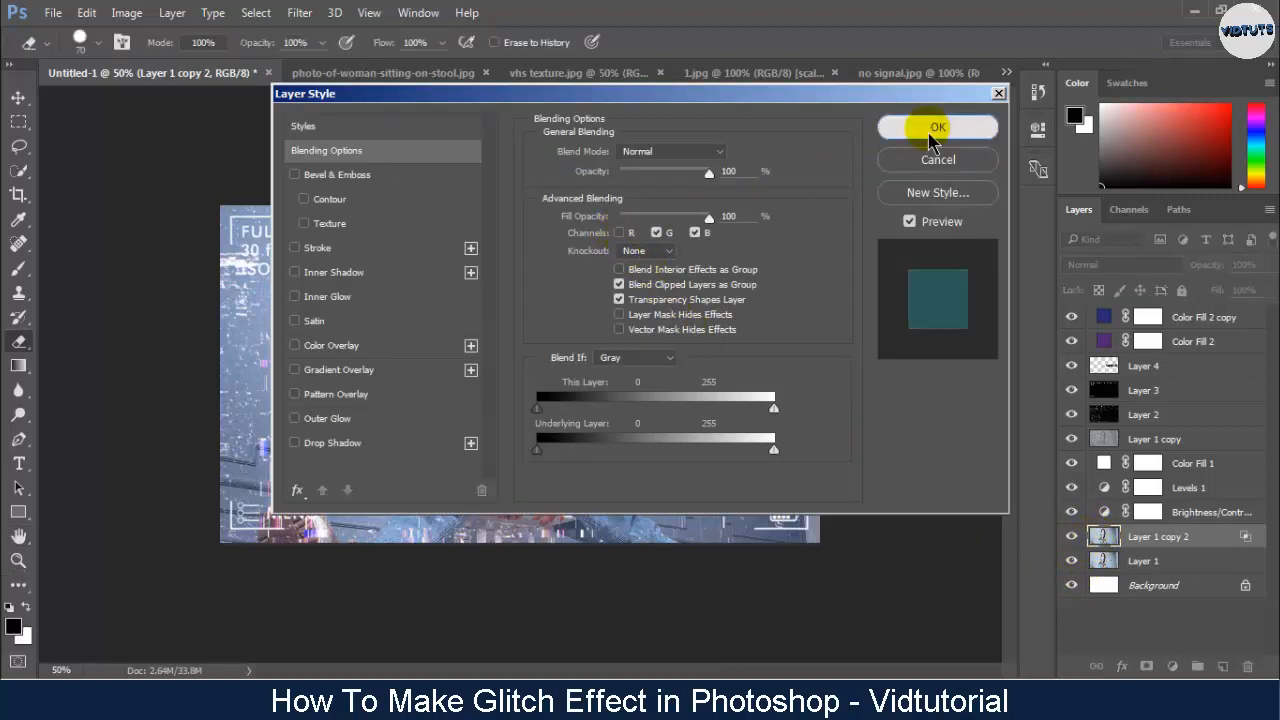
# - Nudge the photo copy without the red channel slightly to the right to offset its colors
pyautogui.press('v')
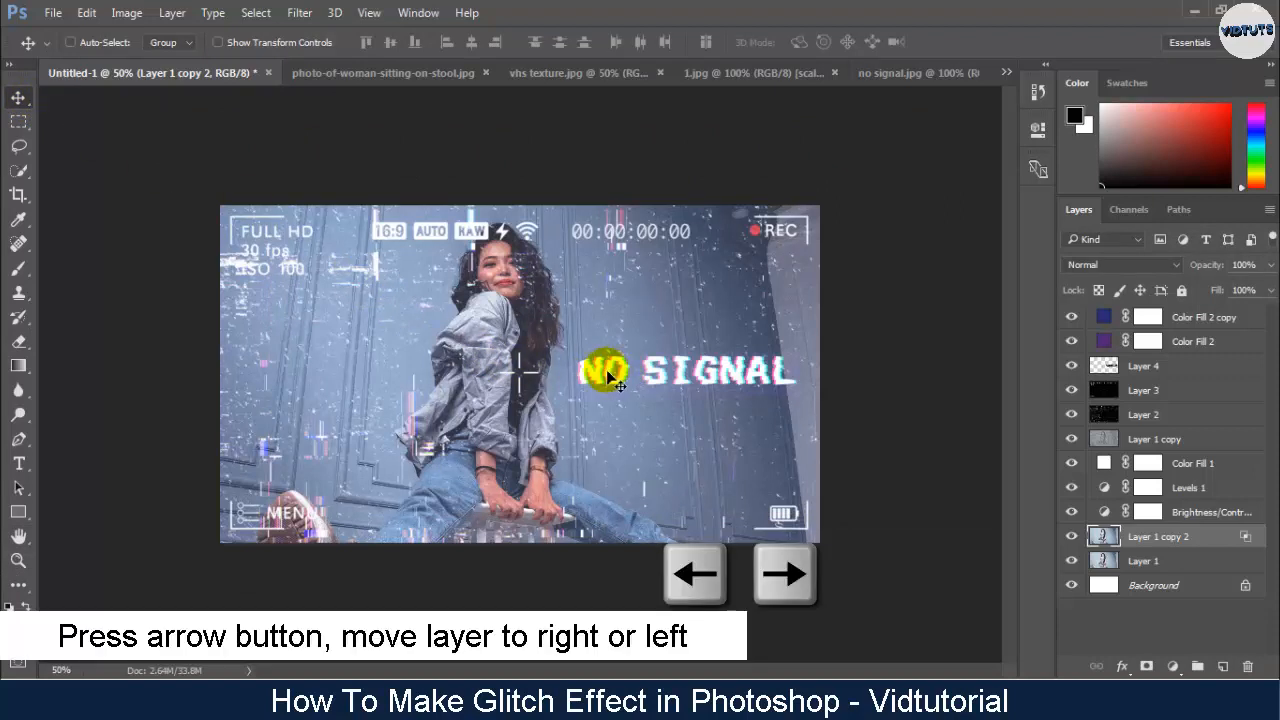
pyautogui.press('Right')
pyautogui.press('Right')
pyautogui.press('Right')
pyautogui.press('Right')
pyautogui.press('Right')
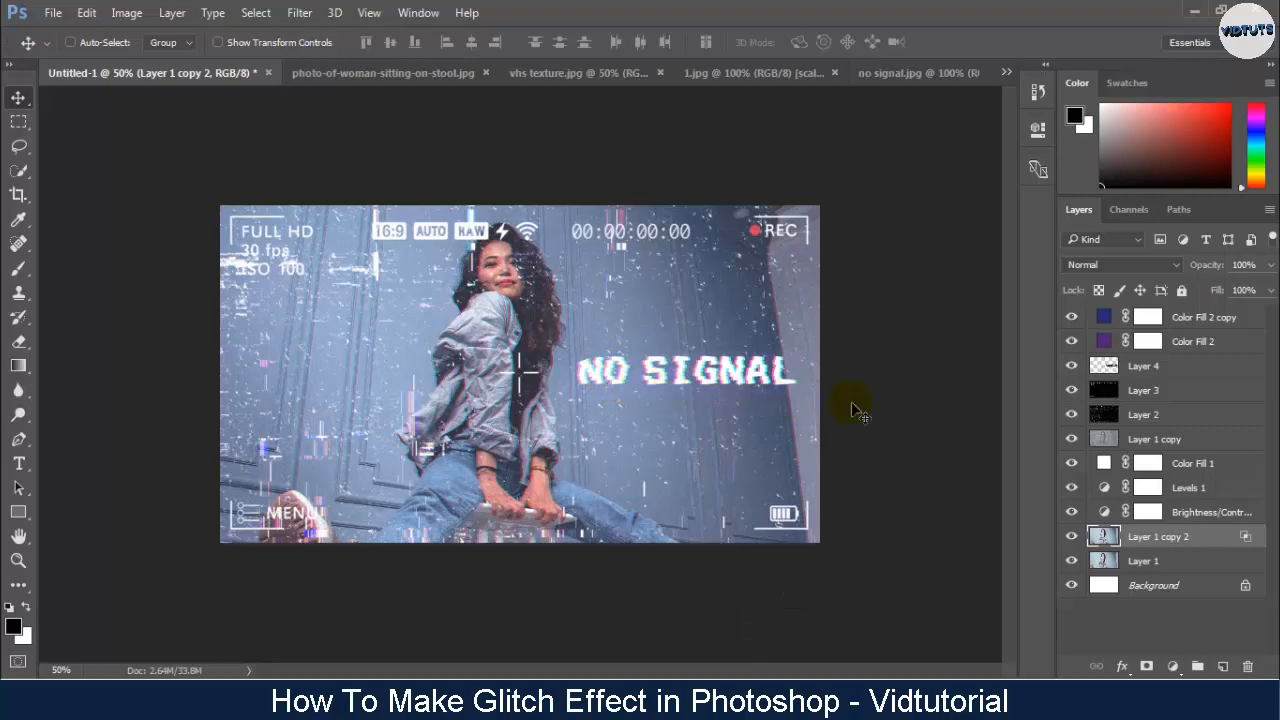
# - Duplicate Layer 2, the VHS texture, and exclude the red channel from the copy's blending
pyautogui.click(1164, 418)
pyautogui.rightClick(1164, 421)
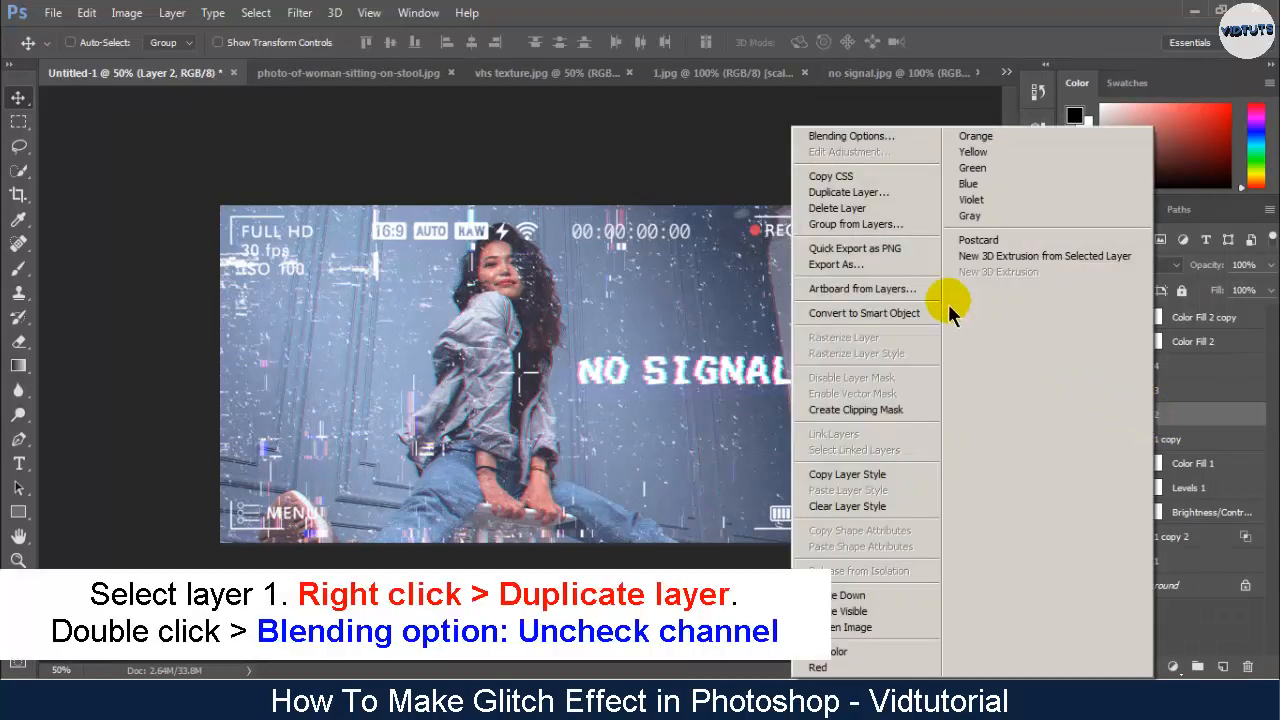
pyautogui.click(872, 199)
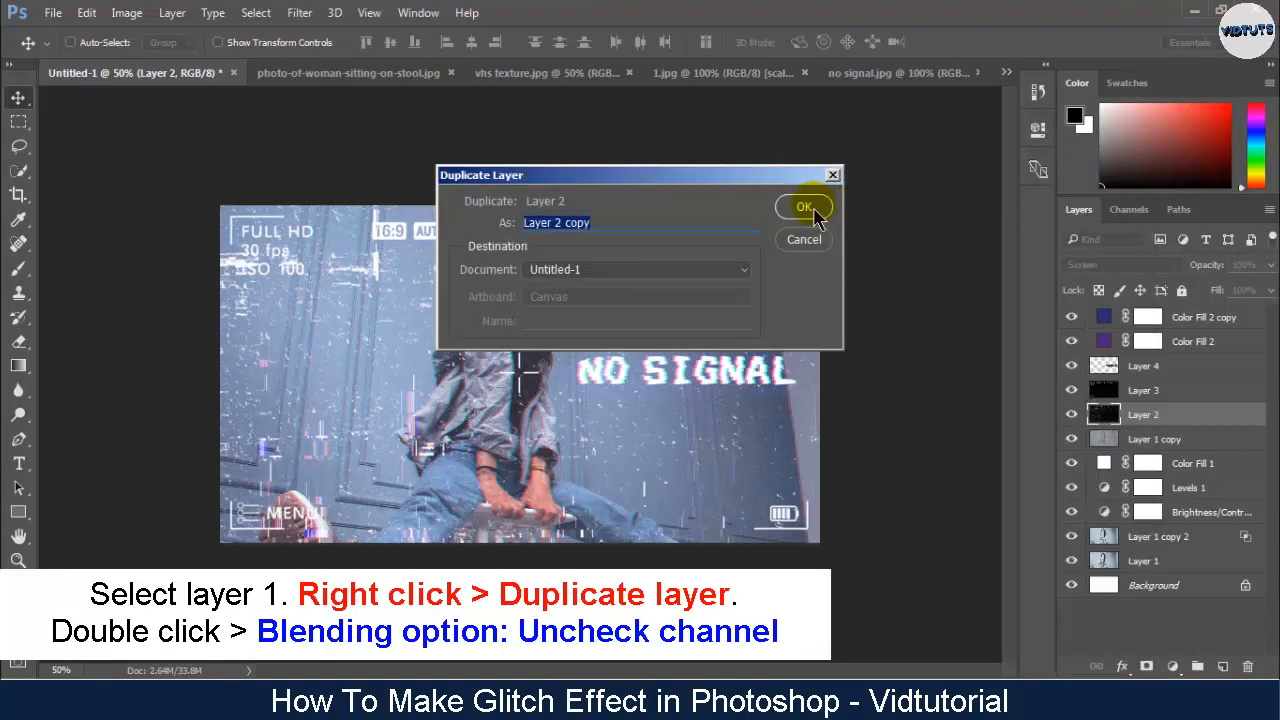
pyautogui.click(806, 208)
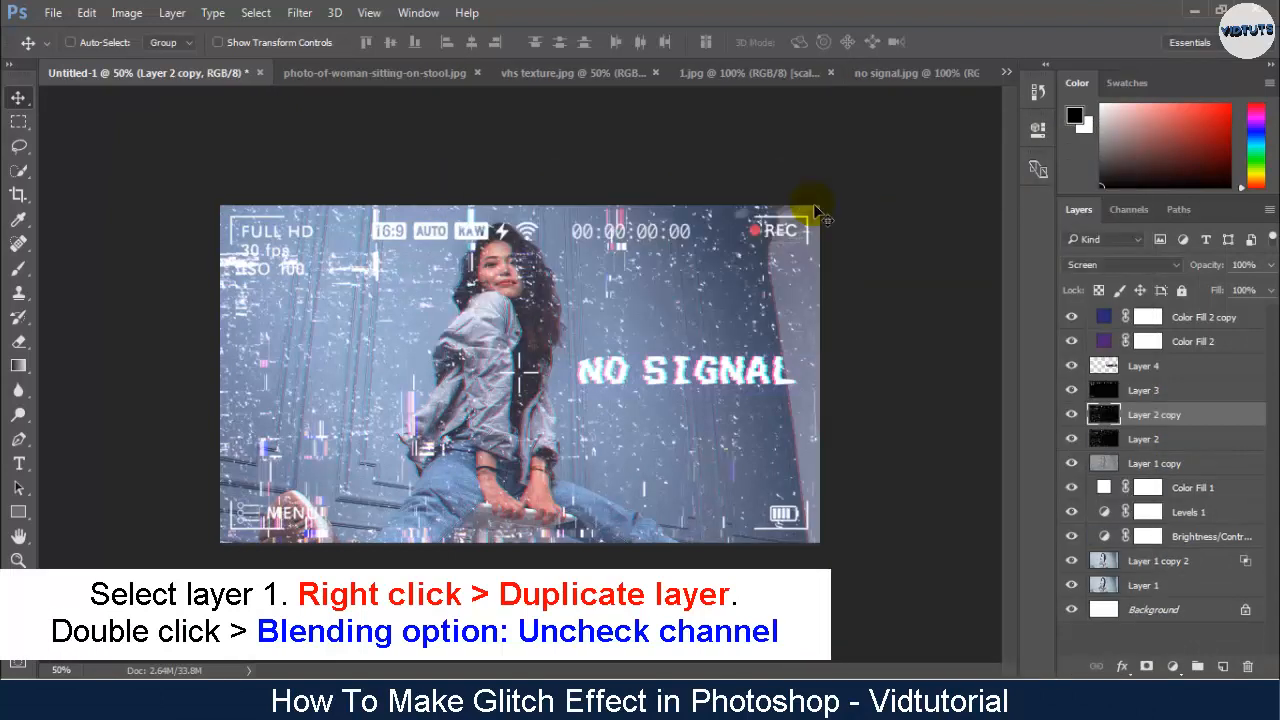
pyautogui.doubleClick(1105, 414)
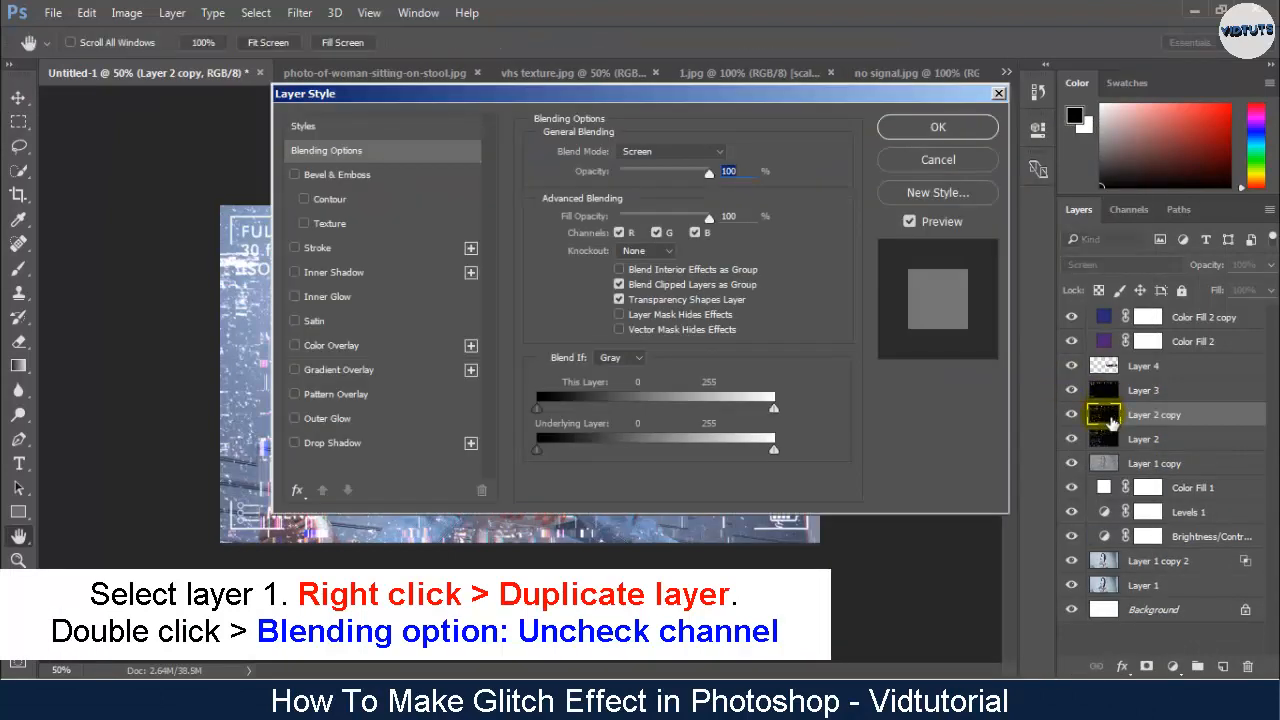
pyautogui.click(619, 232)
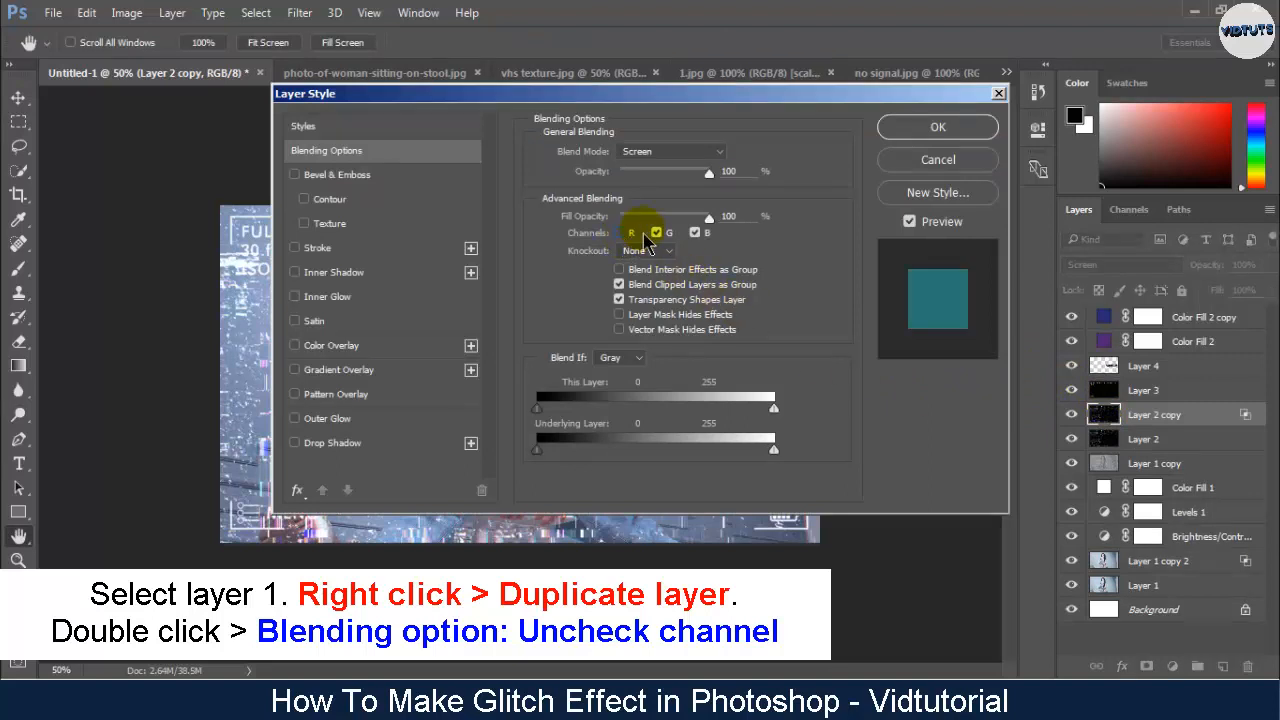
pyautogui.click(914, 132)
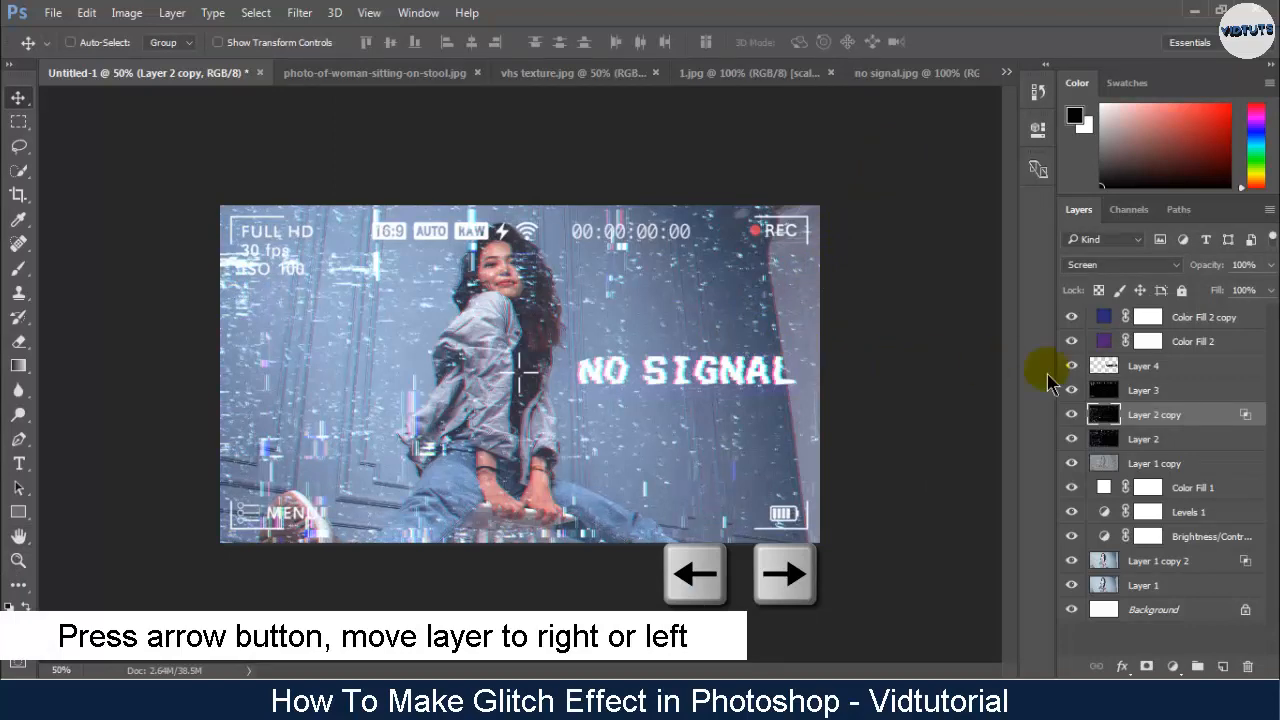
# - Duplicate Layer 3, the camera viewfinder overlay, and exclude the red channel from the copy's blending
pyautogui.rightClick(1145, 393)
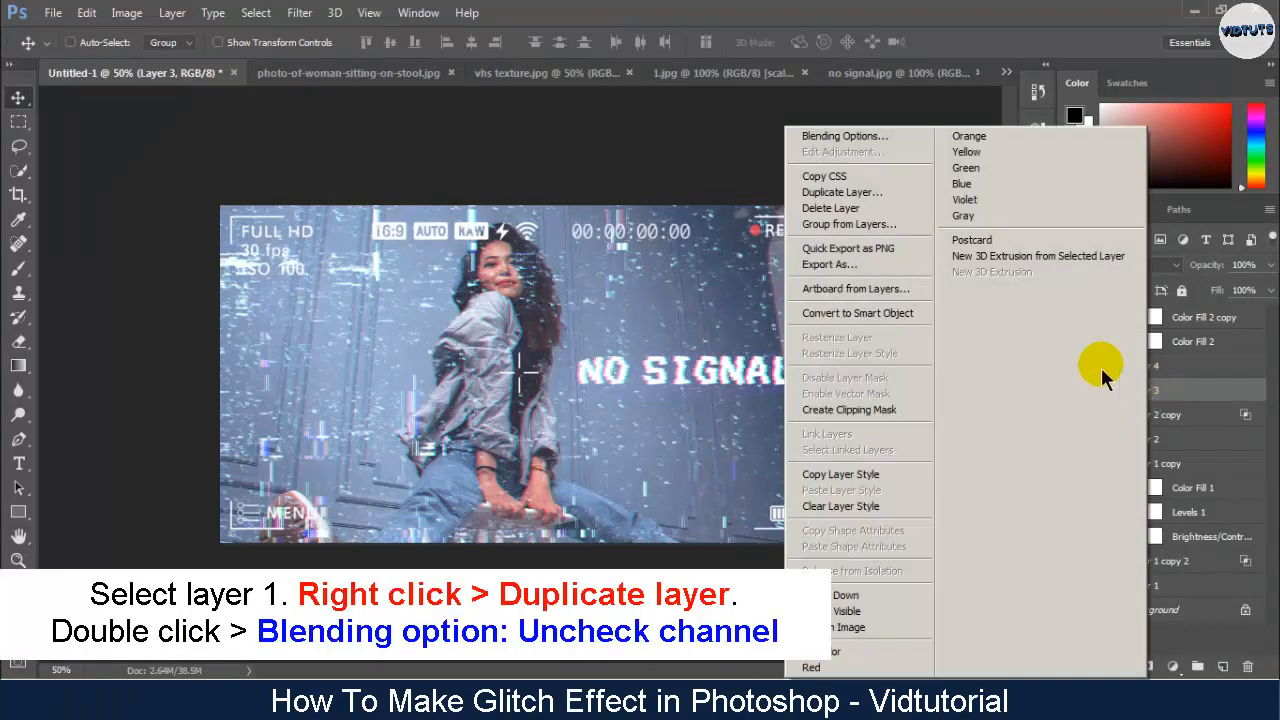
pyautogui.click(886, 196)
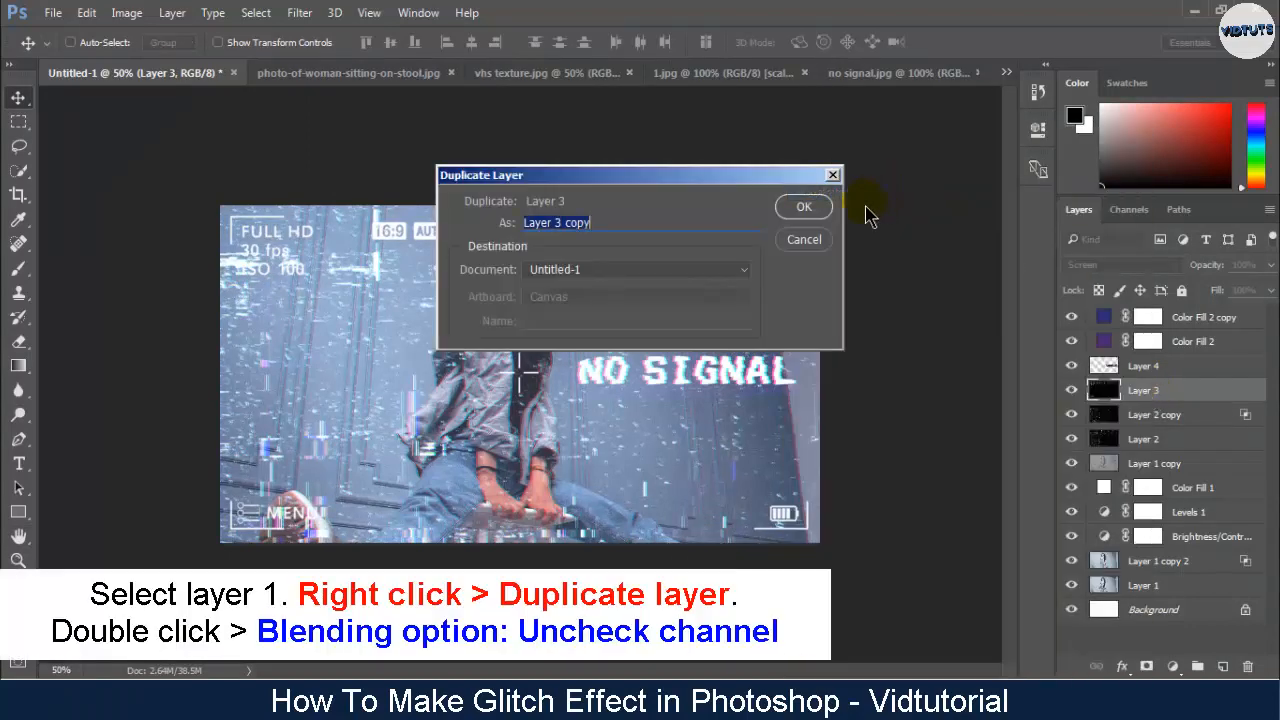
pyautogui.click(804, 208)
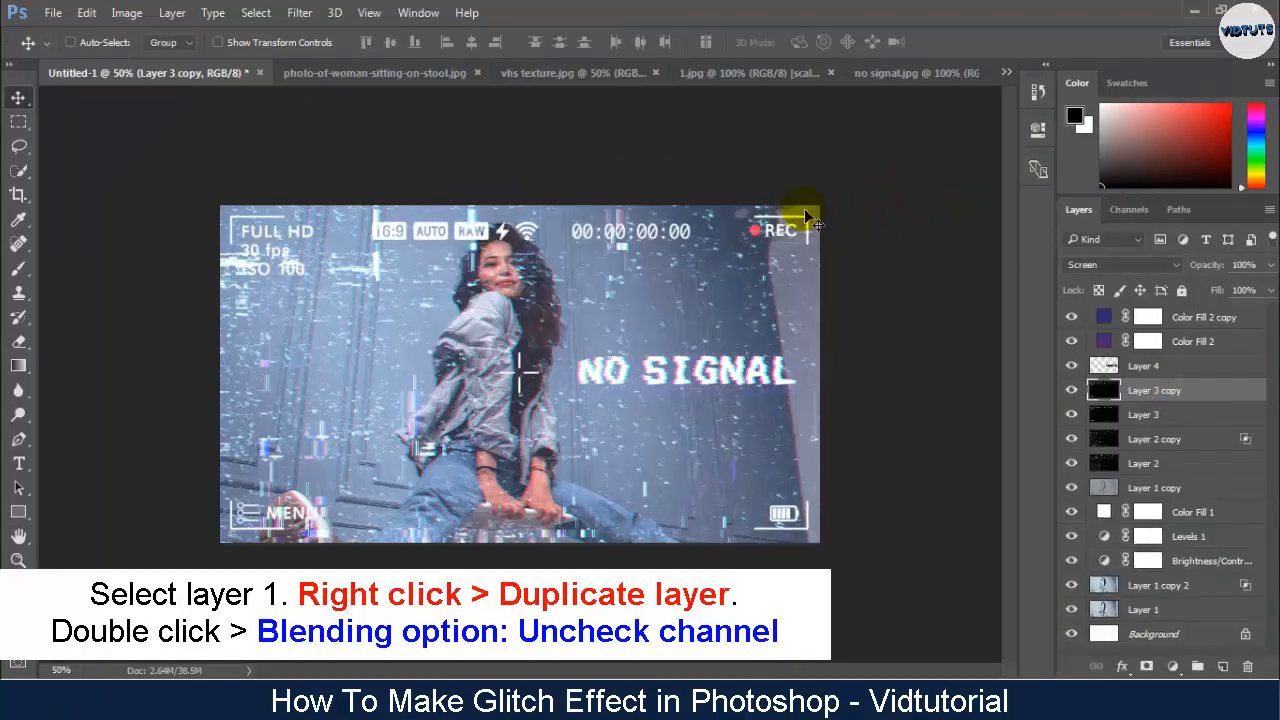
pyautogui.doubleClick(1105, 392)
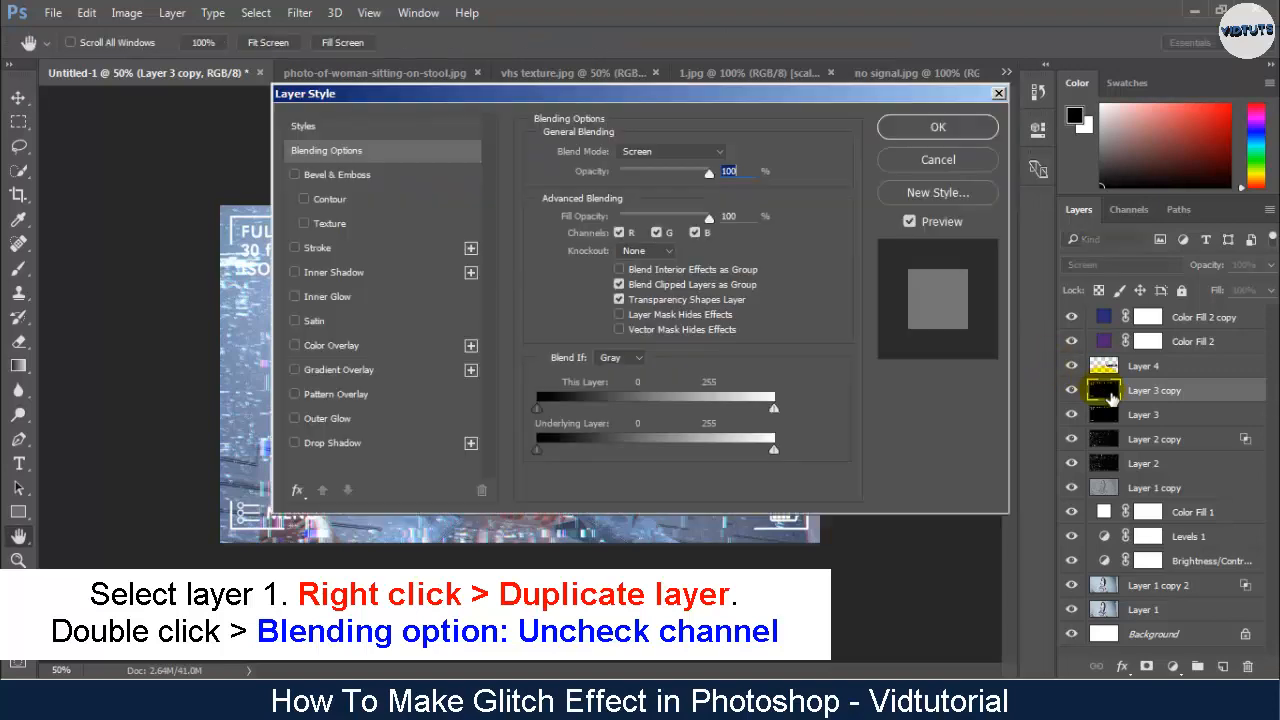
pyautogui.click(619, 232)
pyautogui.click(910, 128)
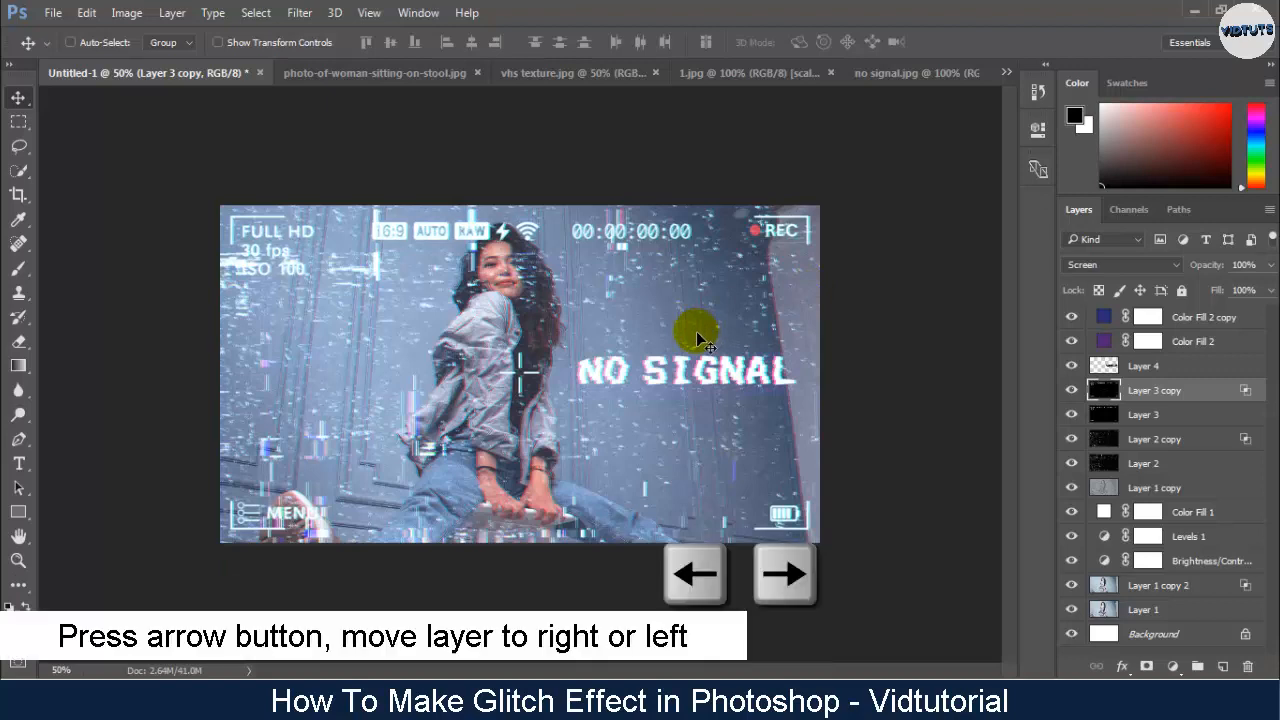
# - Nudge Layer 3 copy, the camera viewfinder overlay without the red channel, slightly left to offset its colors
pyautogui.press('Left')
# - Duplicate Layer 4, the NO SIGNAL text, and exclude the red channel from the copy's blending
pyautogui.click(1141, 372)
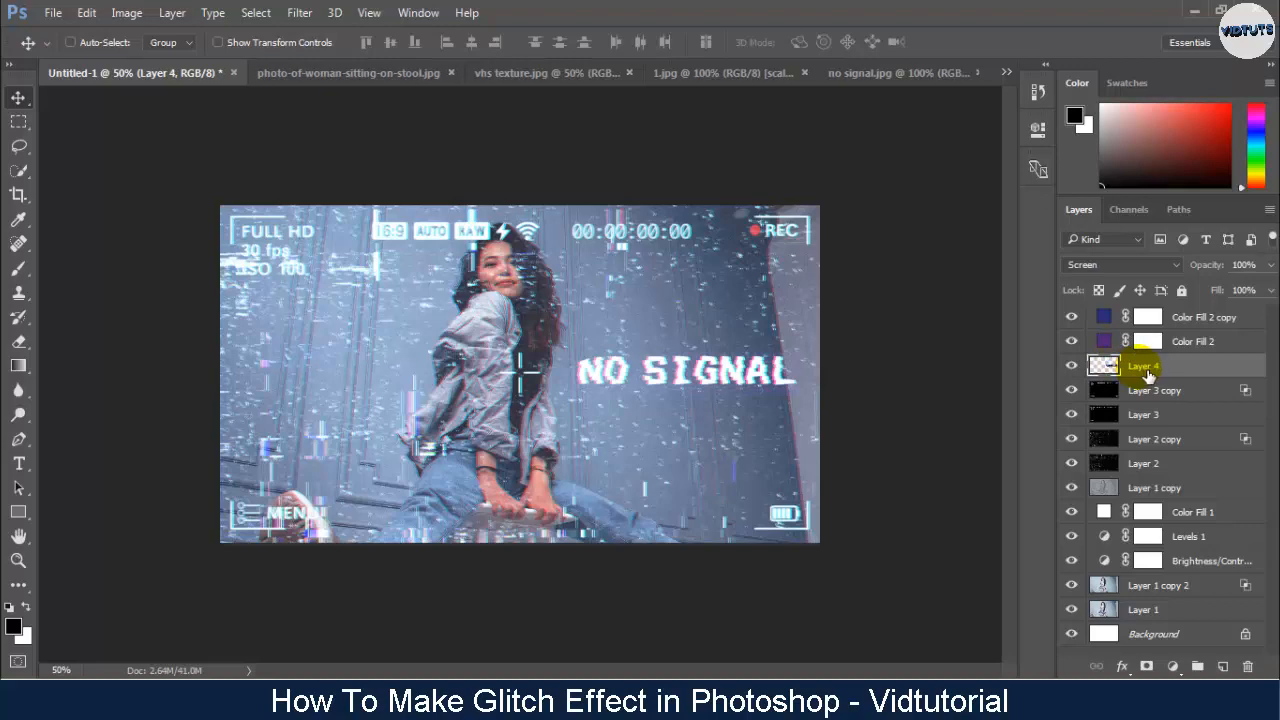
pyautogui.rightClick(1141, 372)
pyautogui.click(840, 192)
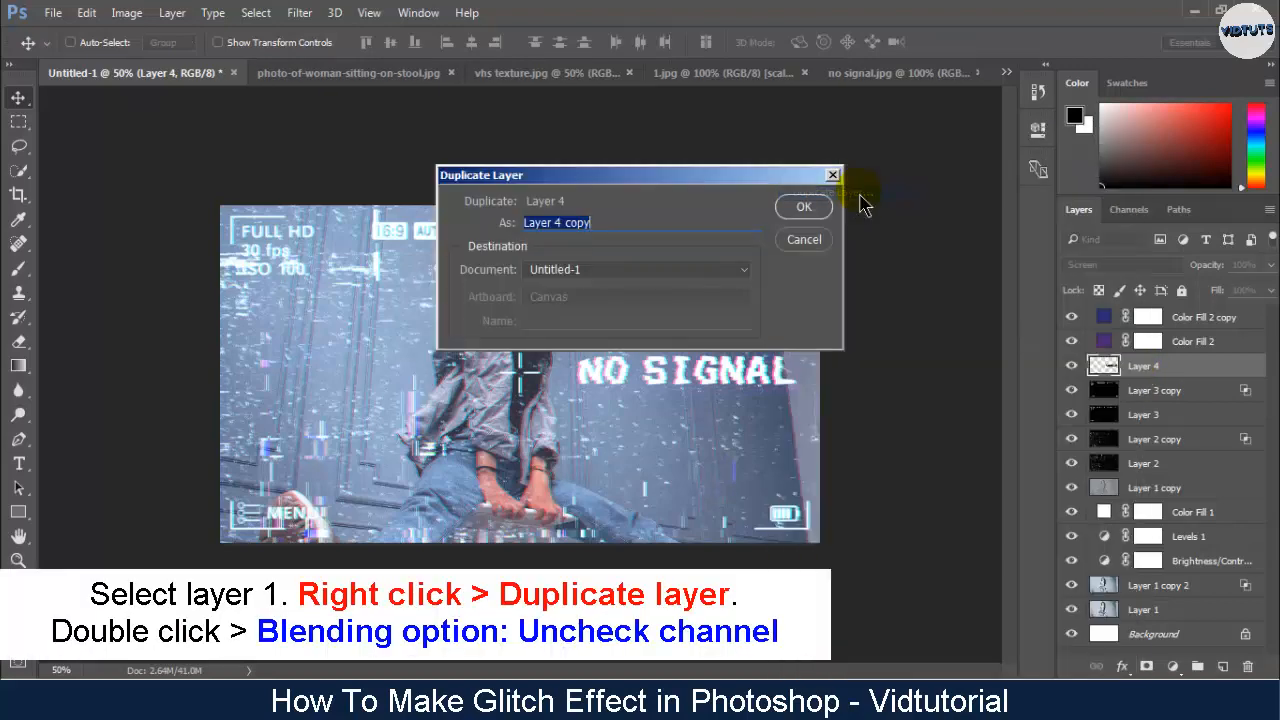
pyautogui.click(808, 208)
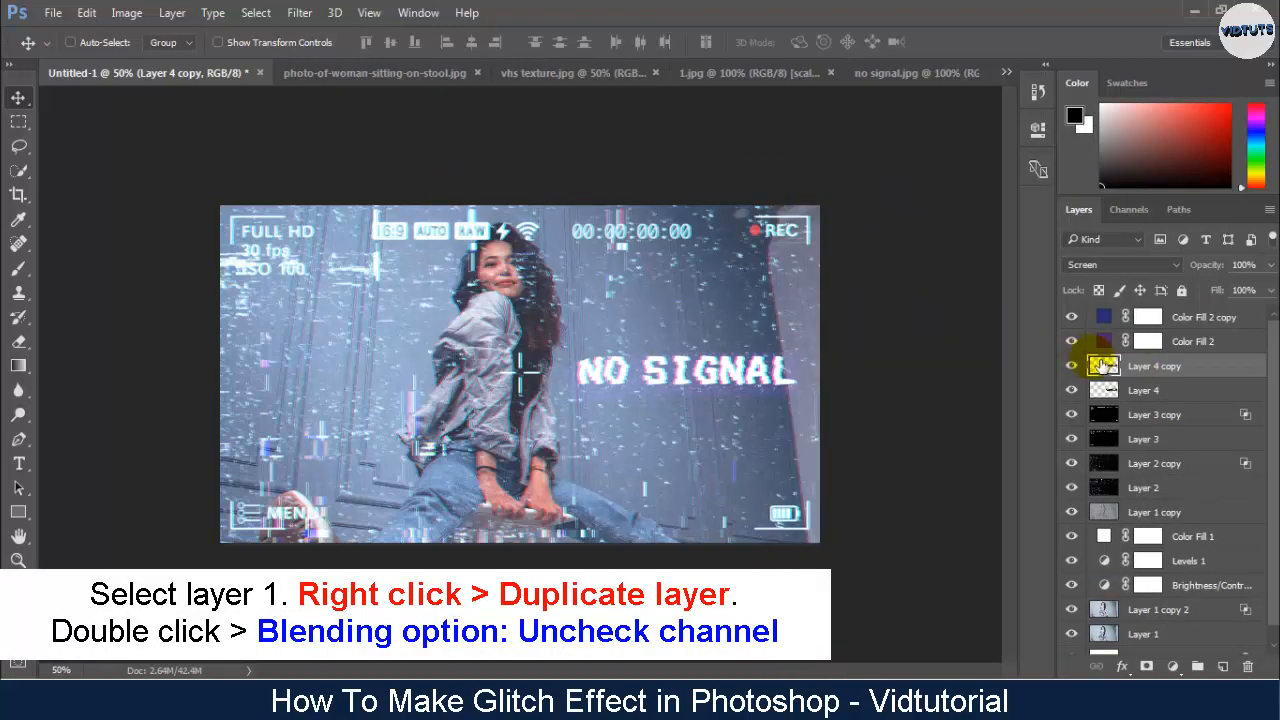
pyautogui.doubleClick(1104, 366)
pyautogui.click(619, 232)
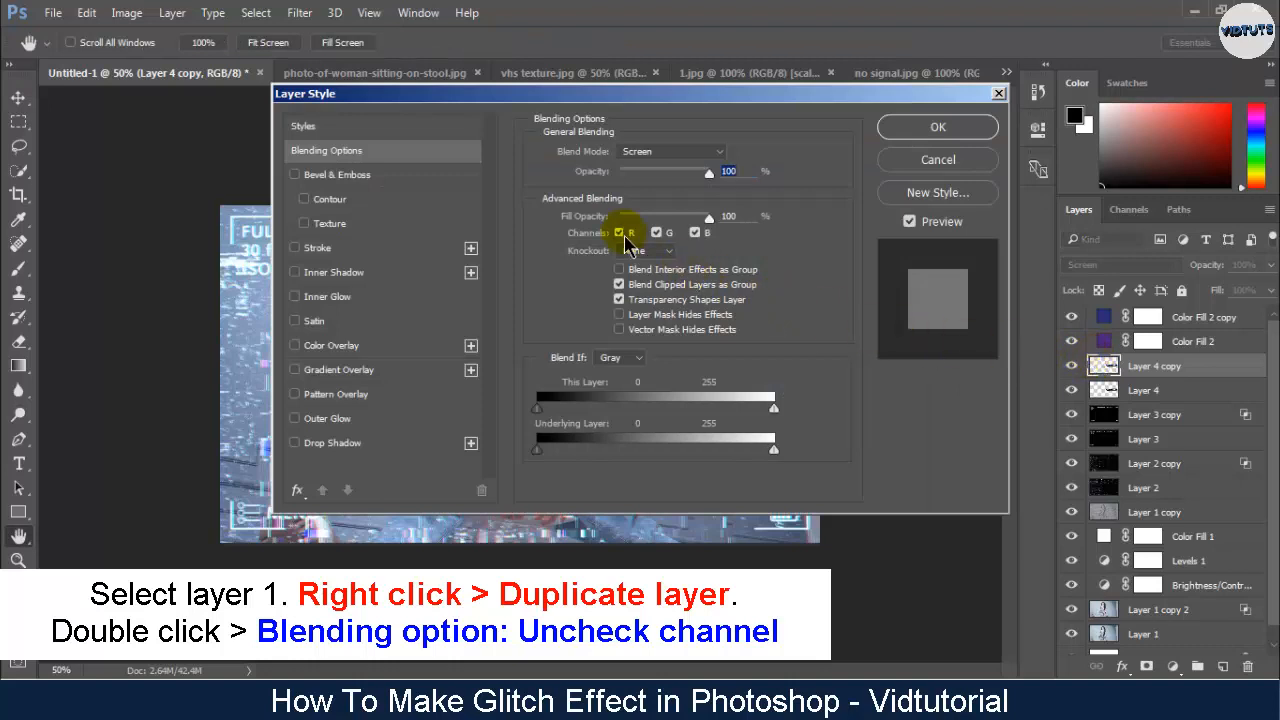
pyautogui.click(905, 127)
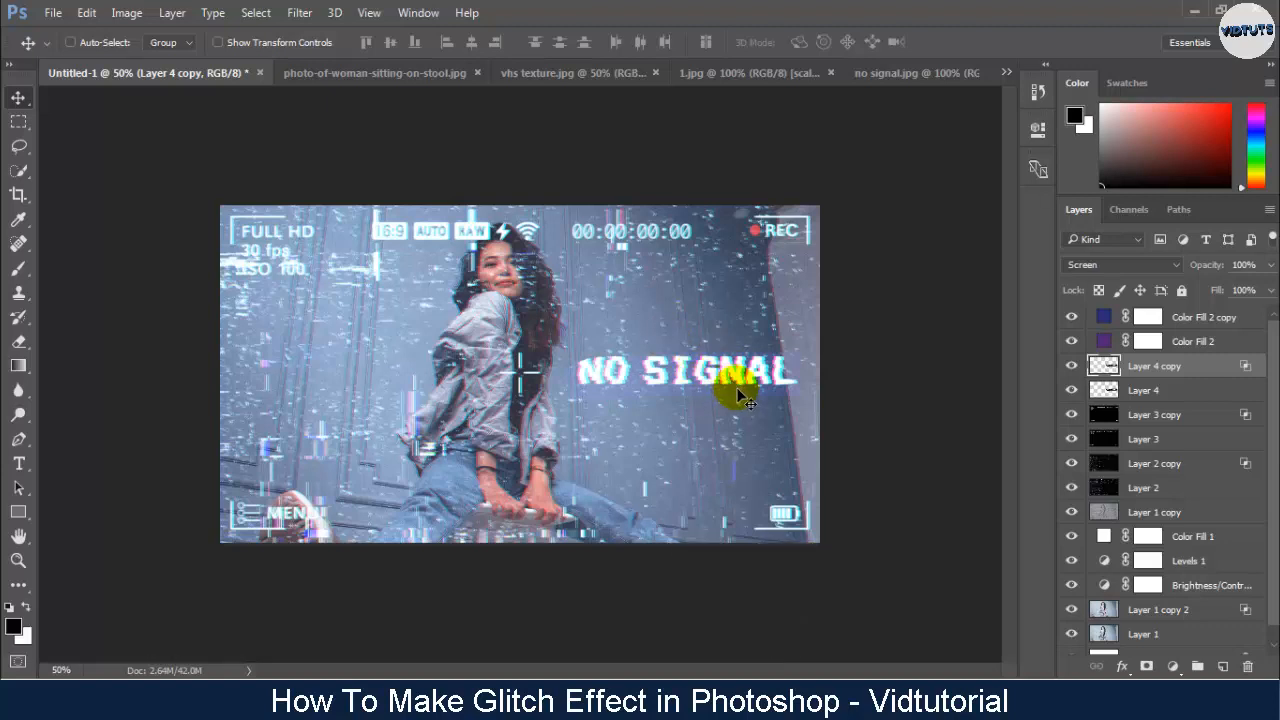
# - Duplicate Layer 1 copy 2, the shifted photo copy without the red channel
pyautogui.click(1166, 618)
pyautogui.rightClick(1167, 621)
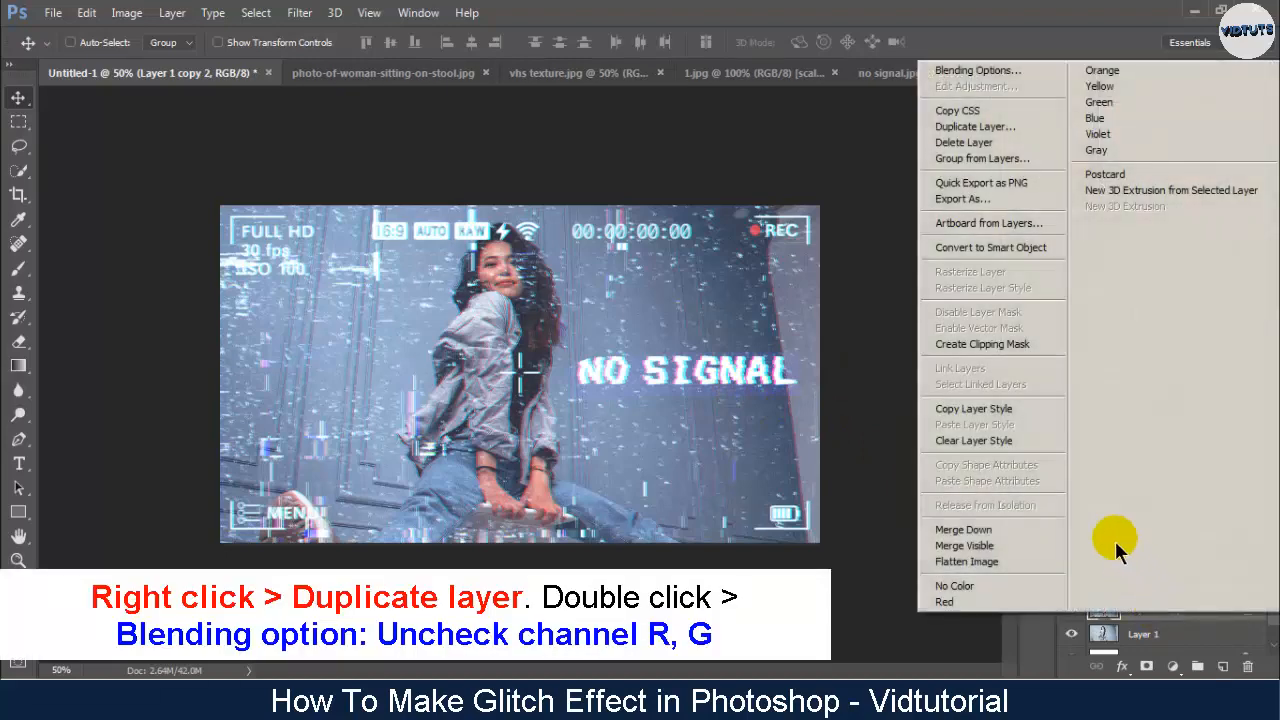
pyautogui.click(975, 126)
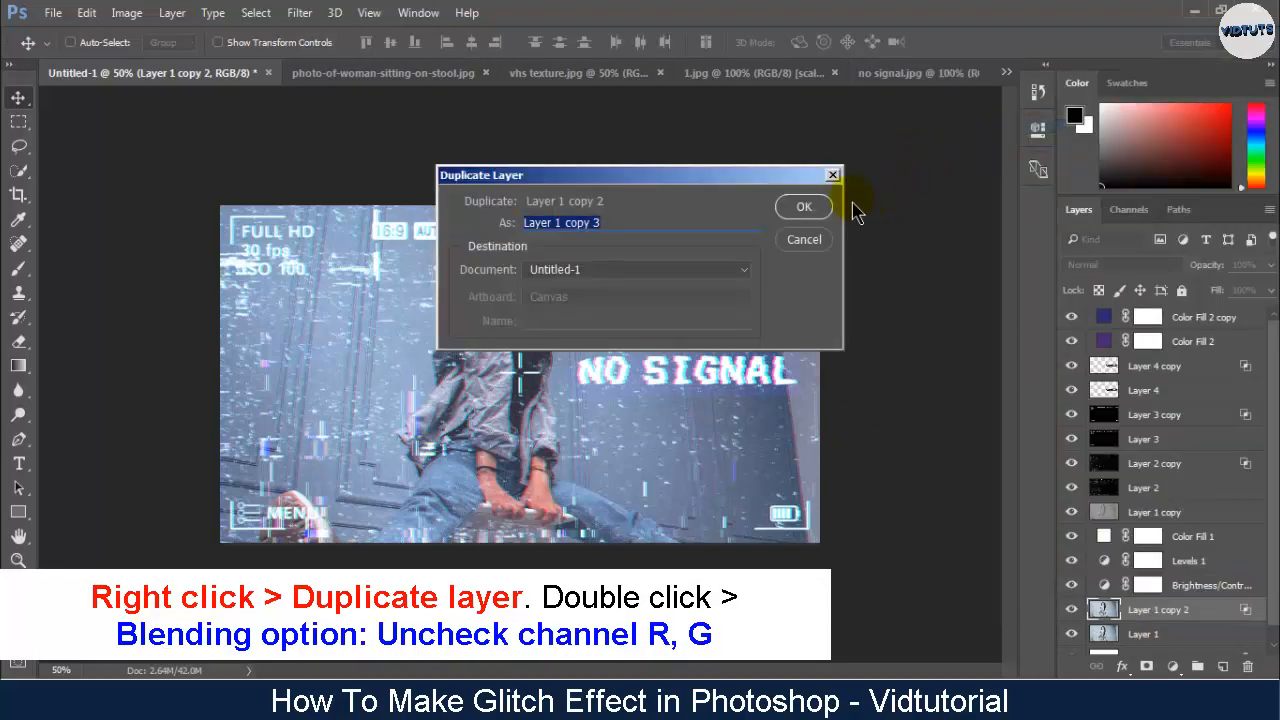
pyautogui.click(806, 206)
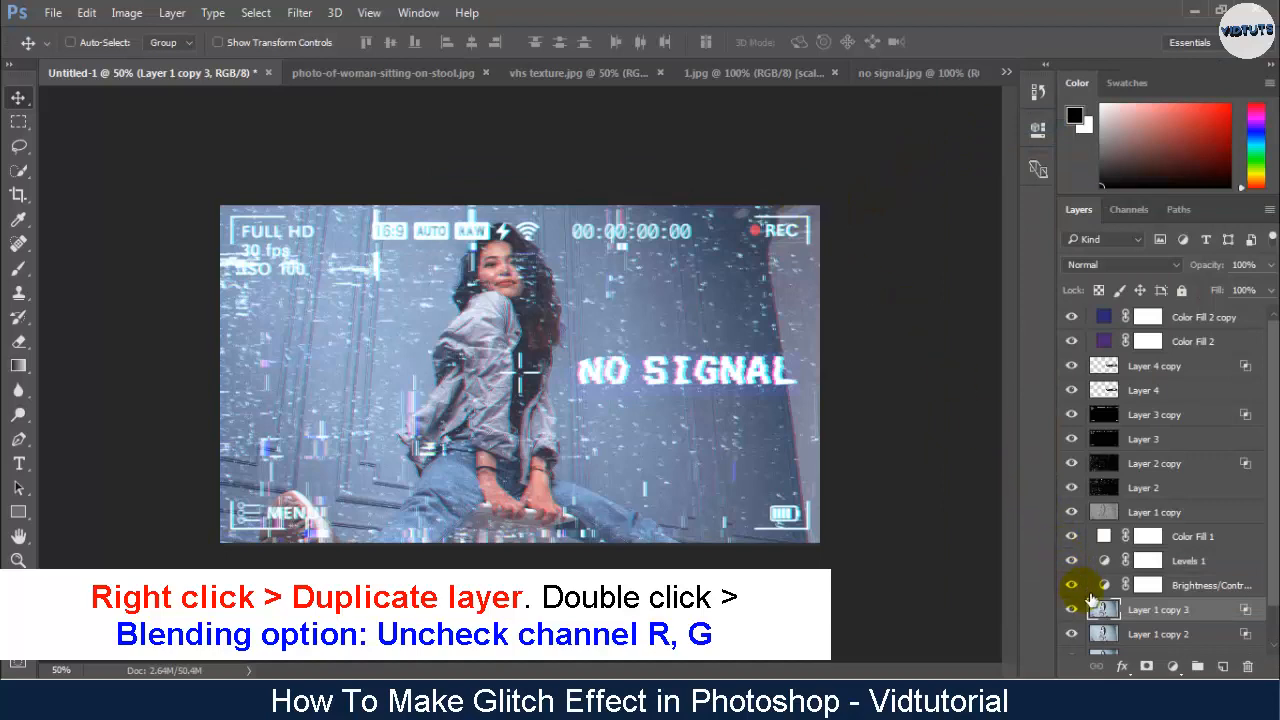
# - Exclude the green channel as well from the new photo copy's blending and shift the copy slightly up and to the left
pyautogui.doubleClick(1104, 610)
pyautogui.click(632, 232)
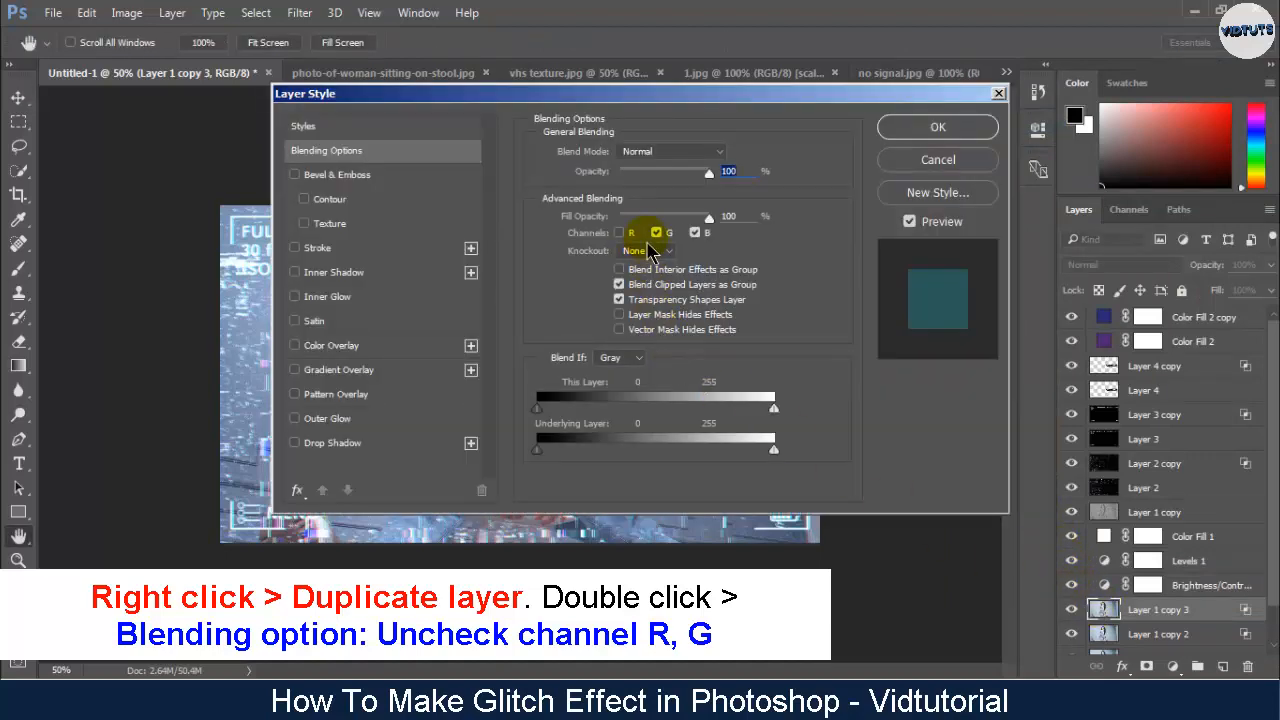
pyautogui.click(656, 234)
pyautogui.click(937, 127)
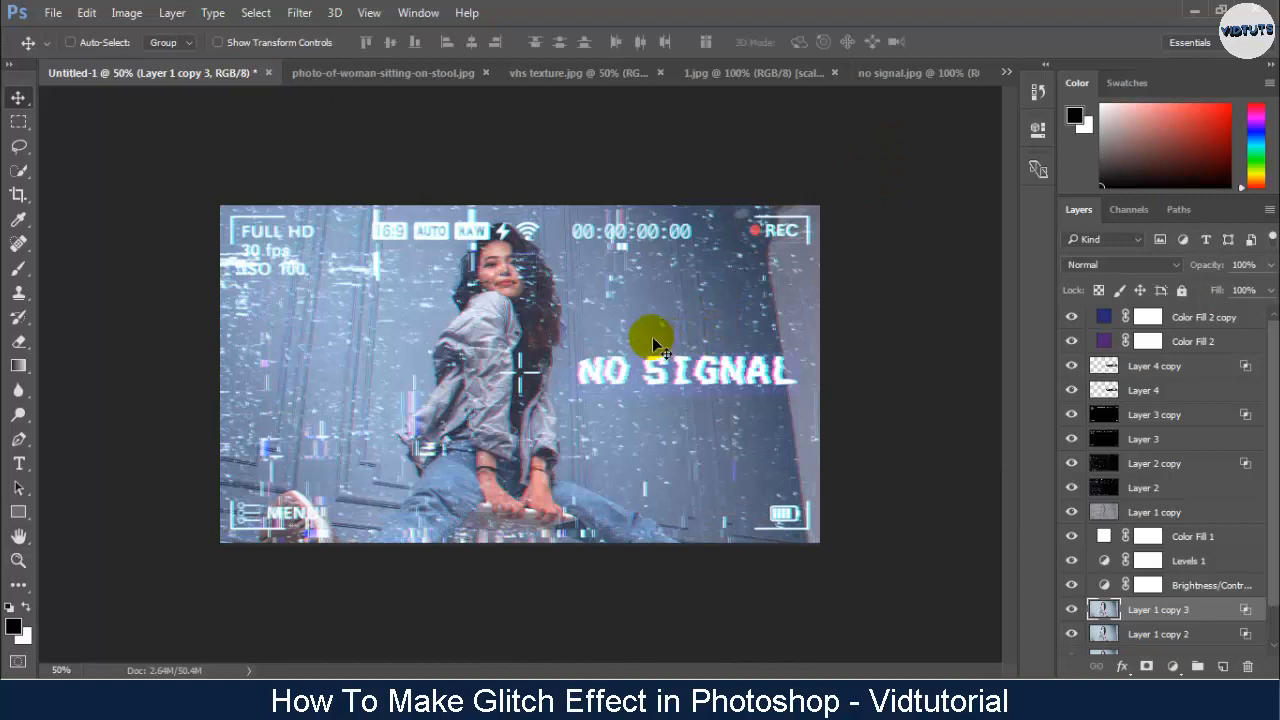
pyautogui.moveTo(652, 336); pyautogui.dragTo(620, 330)
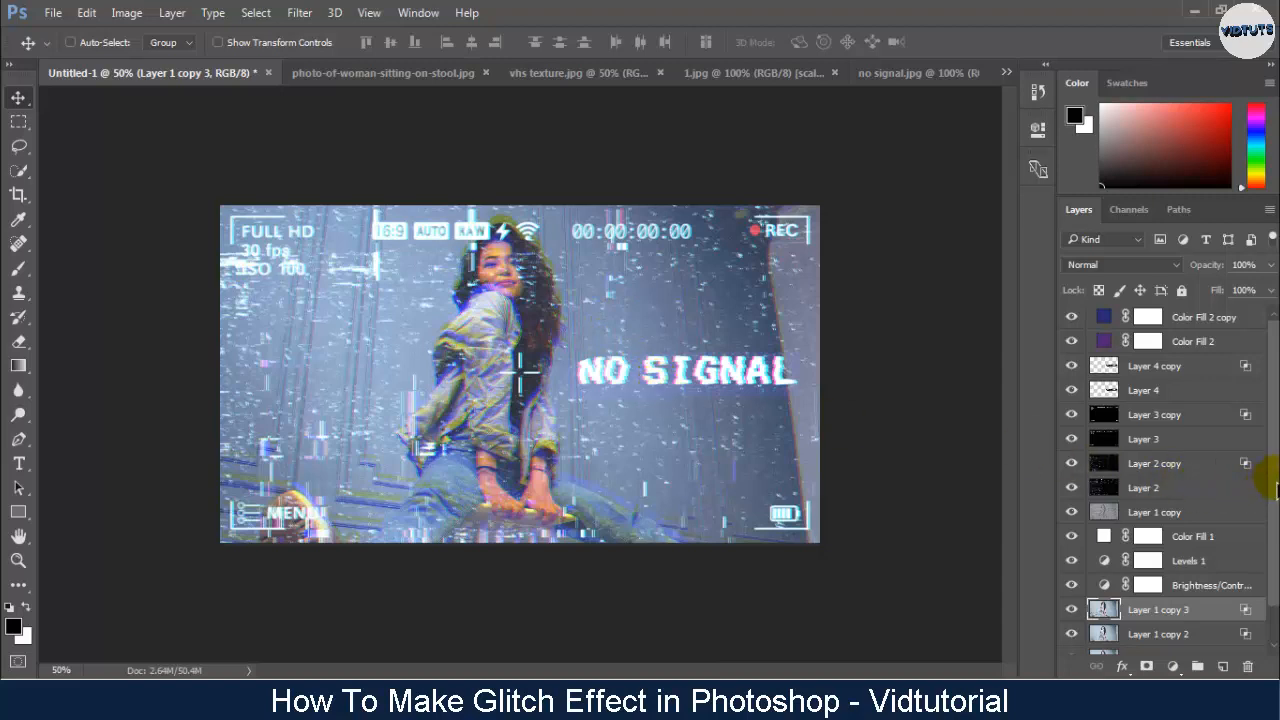
# - Group all layers from Color Fill 2 copy down to Layer 1 copy 2 and toggle the group's visibility to compare before and after
pyautogui.click(1216, 318)
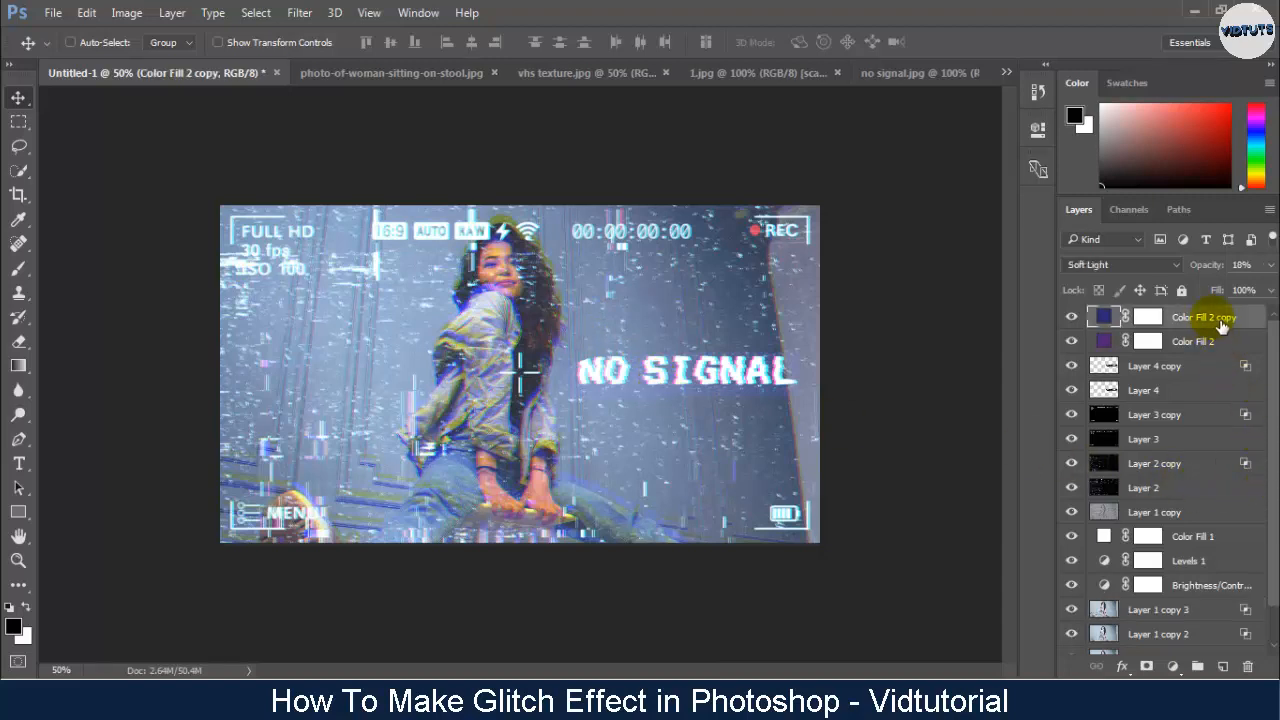
pyautogui.scroll(-2, 1200, 470)
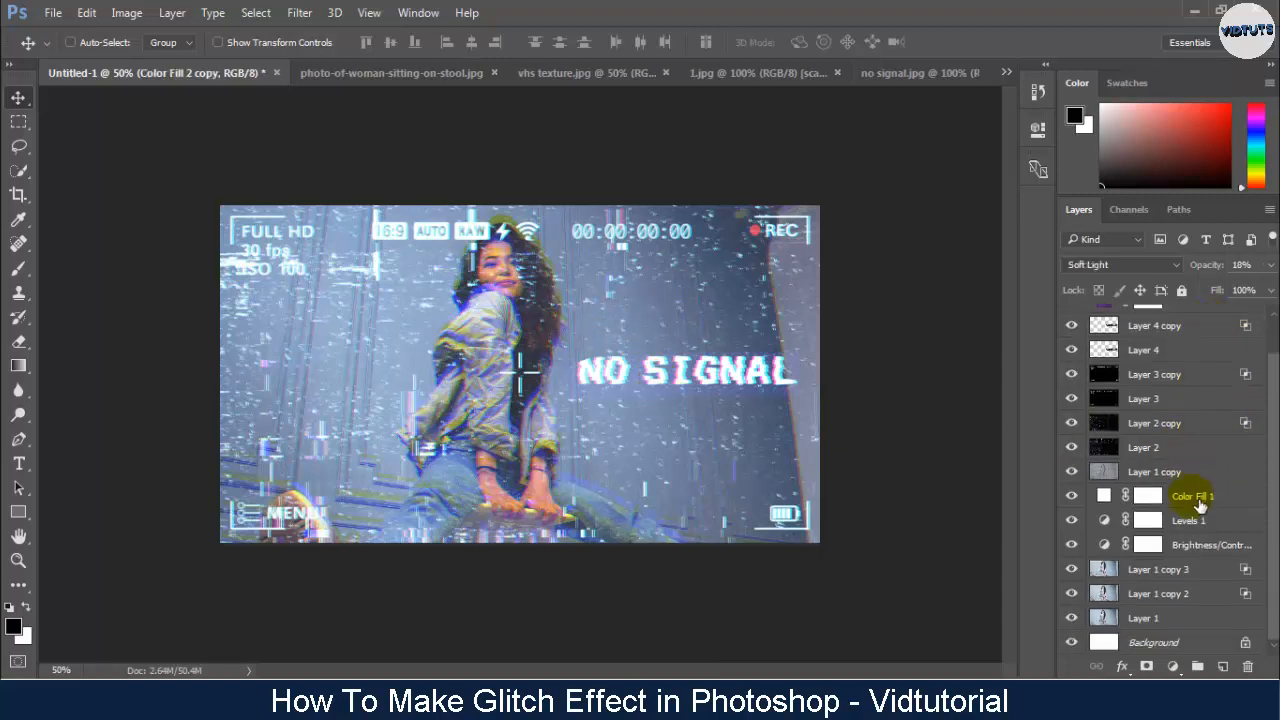
pyautogui.keyDown('shift'); pyautogui.click(1168, 596); pyautogui.keyUp('shift')
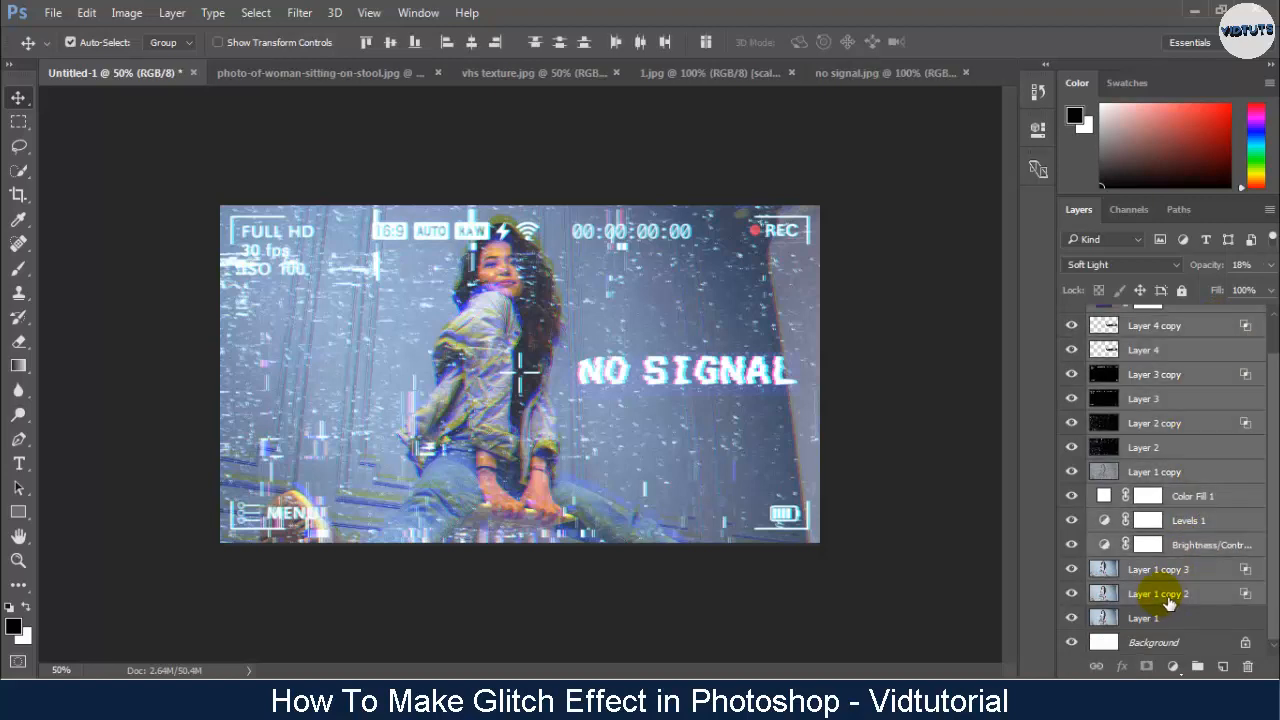
pyautogui.hotkey('ctrl', 'g')
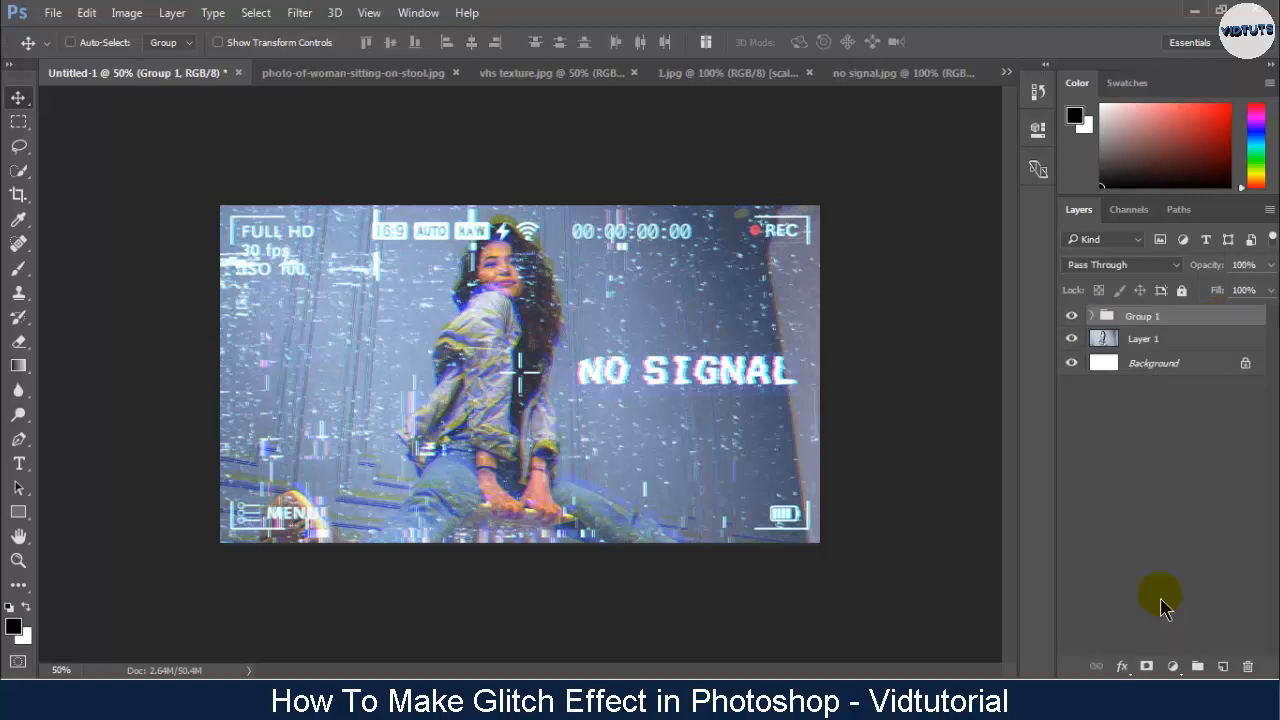
pyautogui.click(1071, 316)
pyautogui.click(1071, 316)
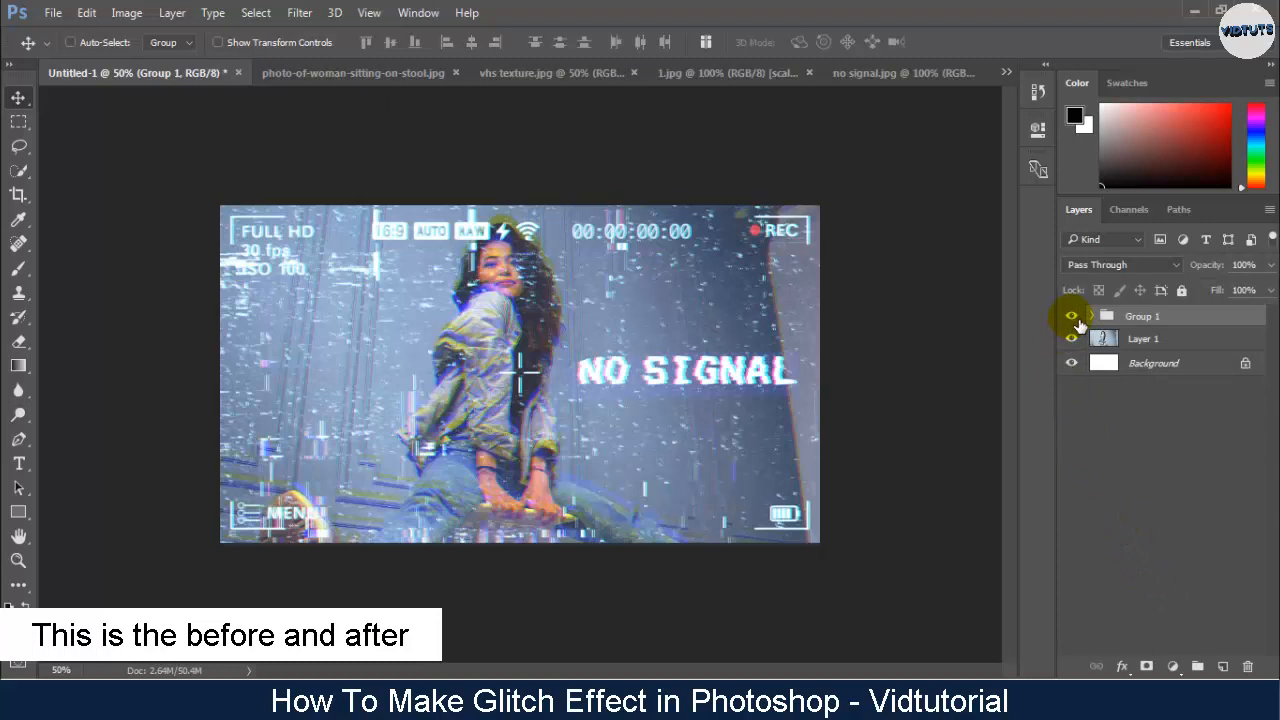
# - Add a Levels adjustment layer with default values above Group 1
pyautogui.click(1174, 666)
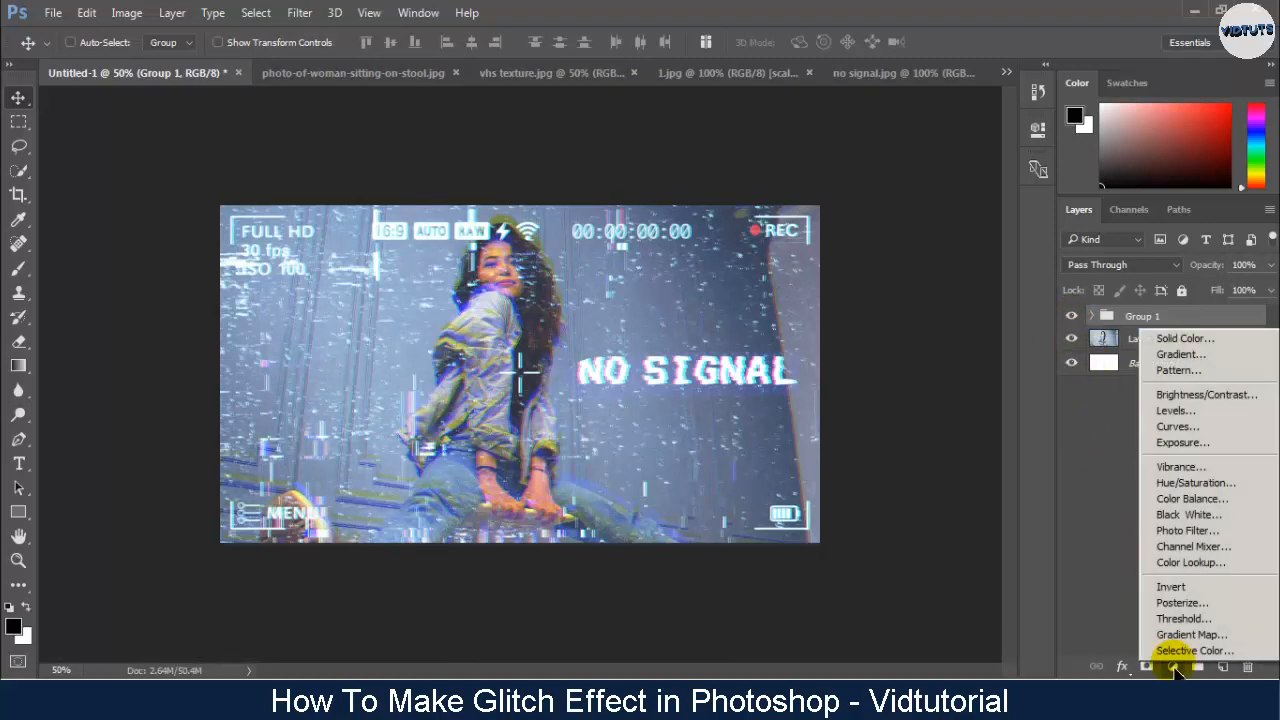
pyautogui.click(1176, 411)
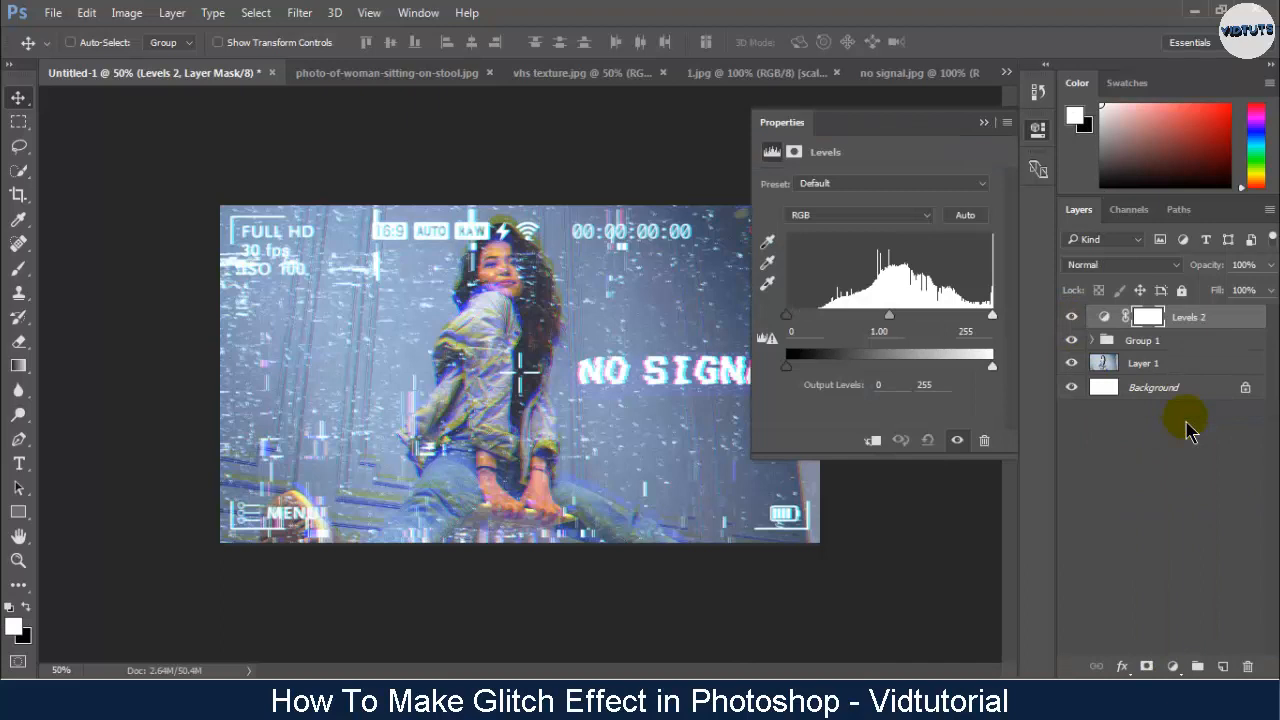
pyautogui.click(986, 127)
# - Set the new Levels layer's blend mode to Overlay and its opacity to 25%
pyautogui.click(1097, 264)
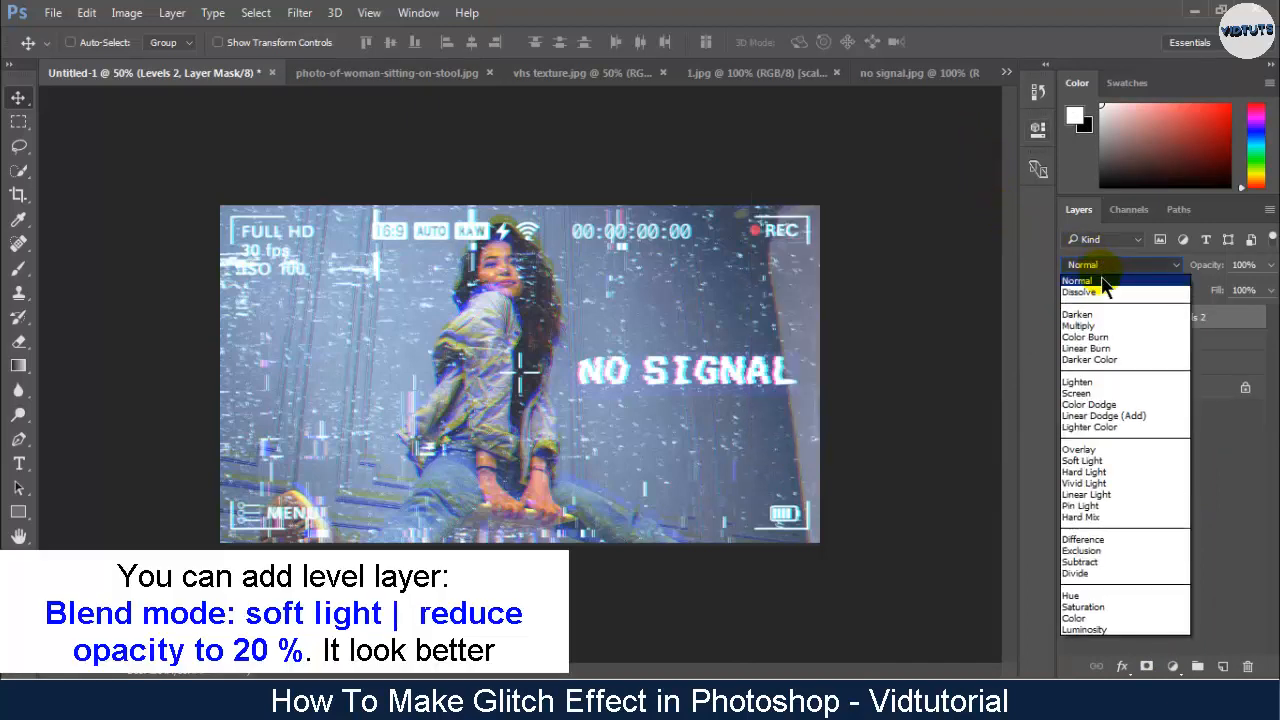
pyautogui.click(1092, 450)
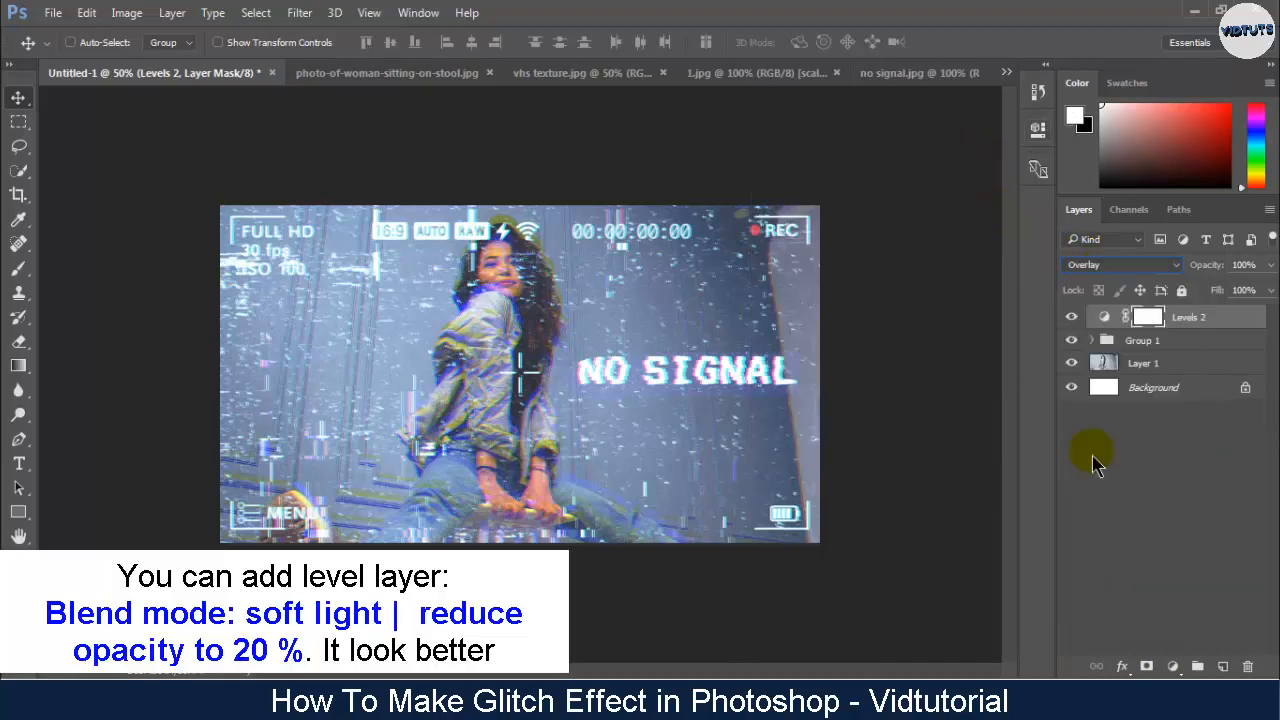
pyautogui.click(1271, 265)
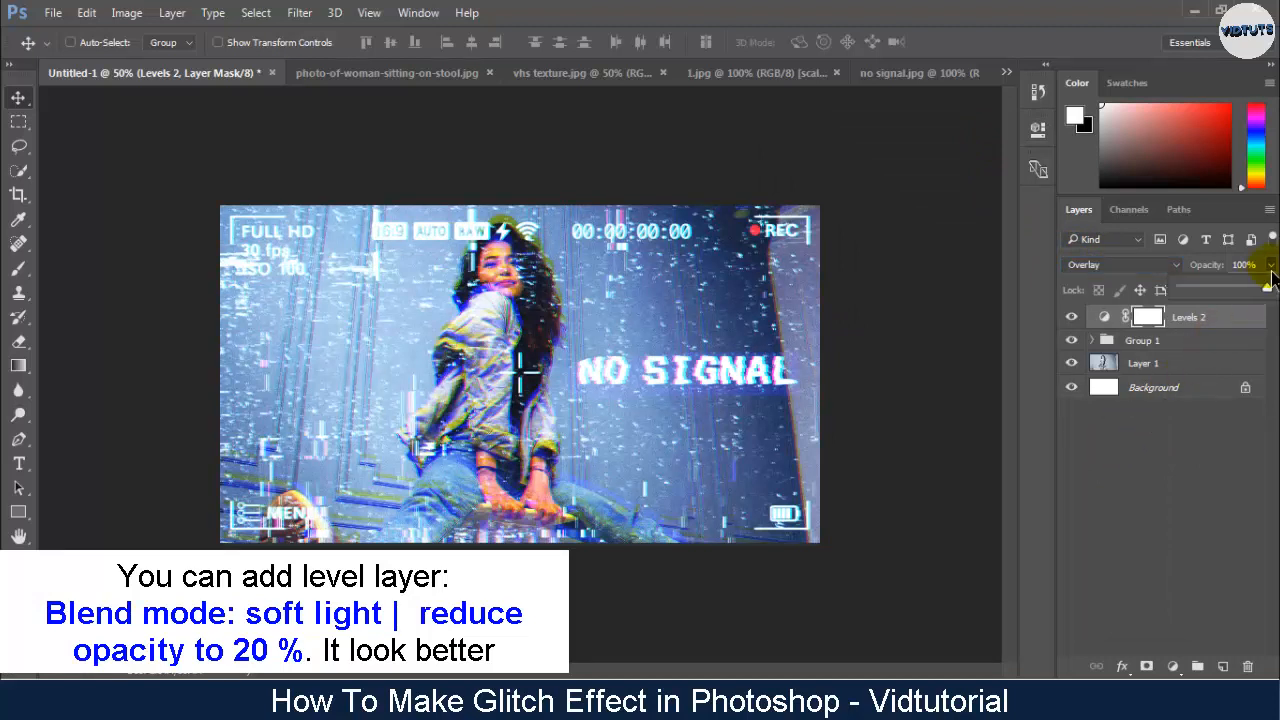
pyautogui.moveTo(1267, 290); pyautogui.dragTo(1203, 298)
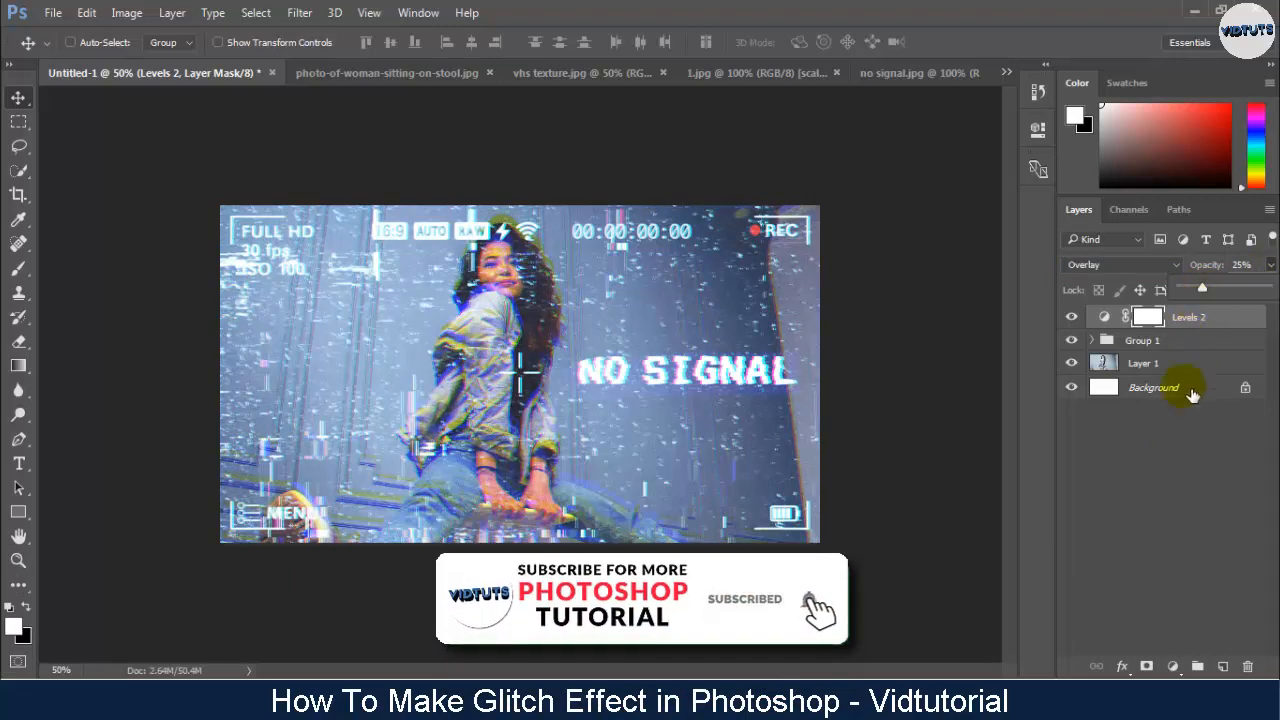
# - Hide and show Group 1 to compare the original photo with the finished glitch effect
pyautogui.click(1072, 341)
pyautogui.click(1072, 341)
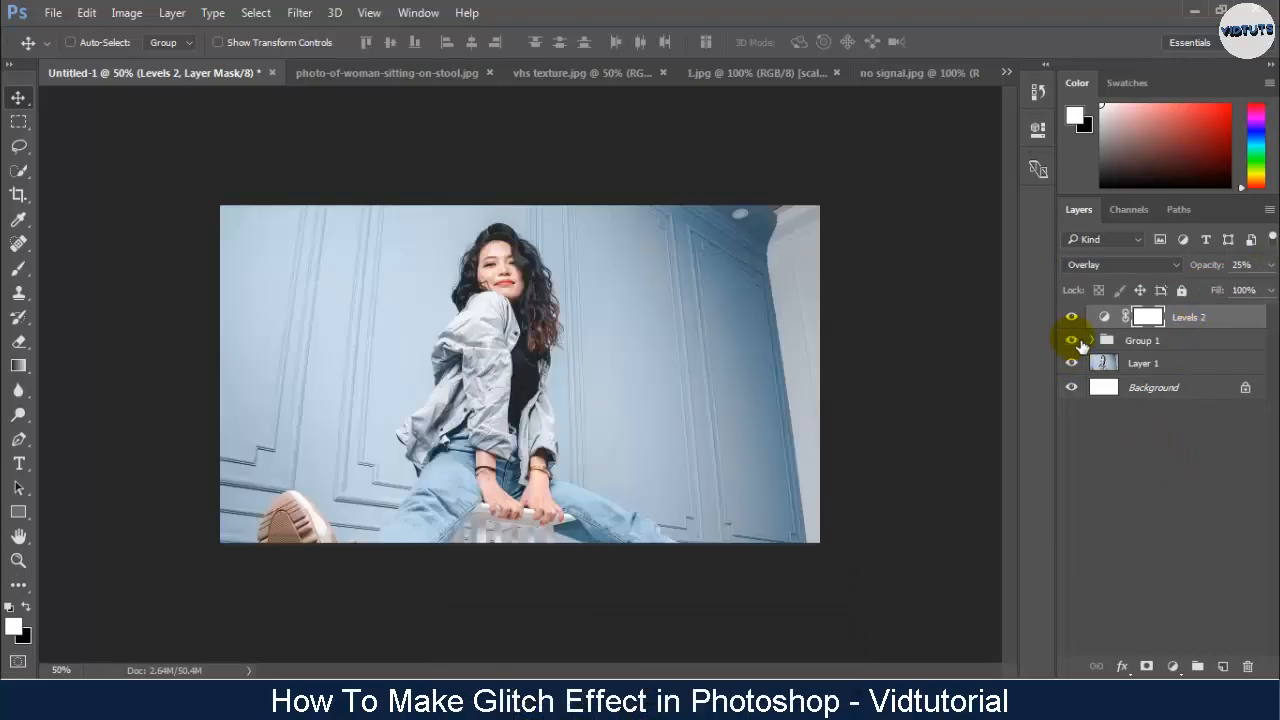